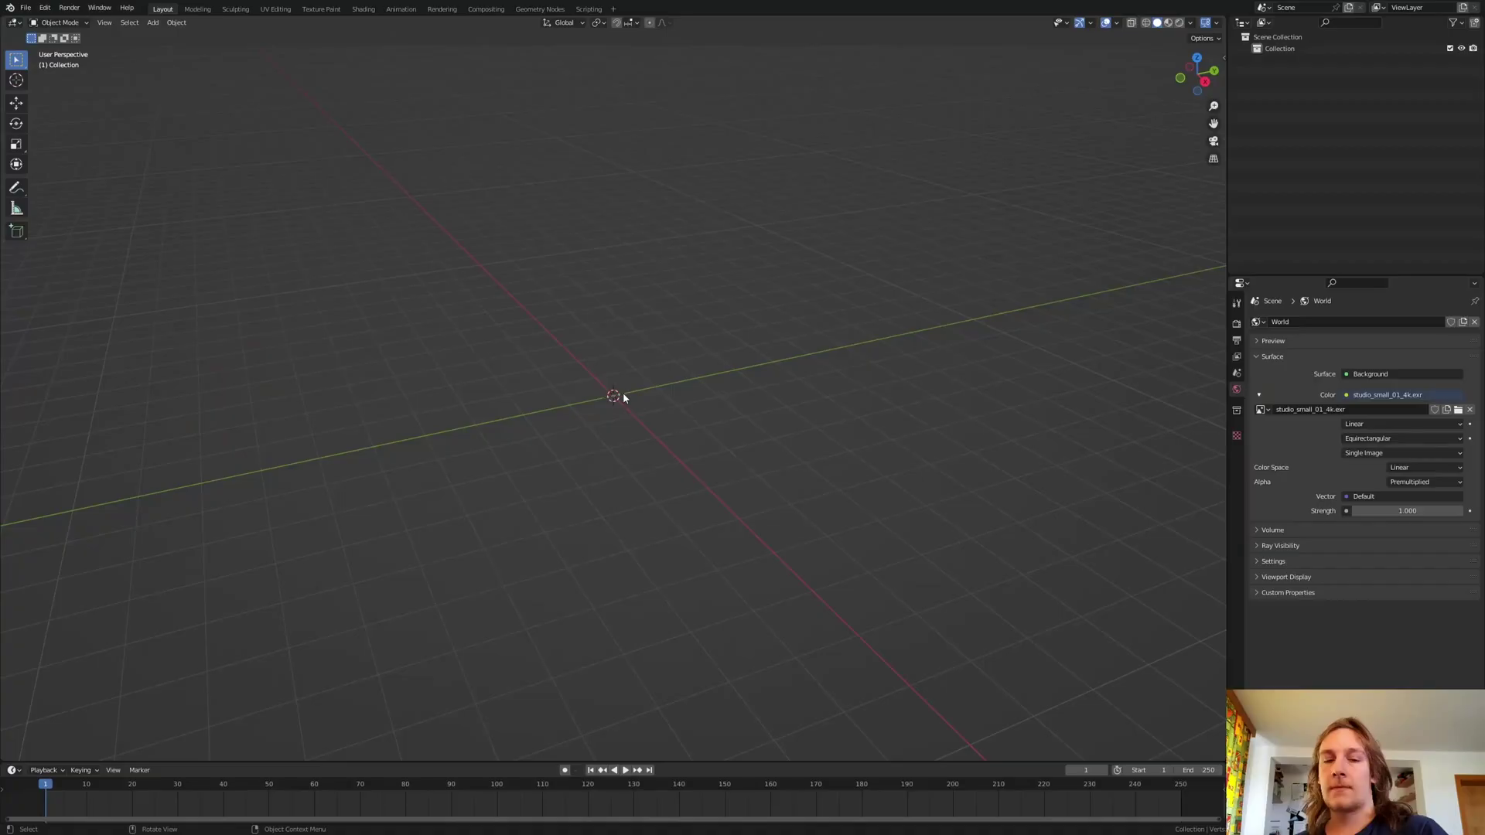
- Add a plane at the scene origin and switch to the Geometry Nodes workspace
key(shift+a)
click(655, 395)
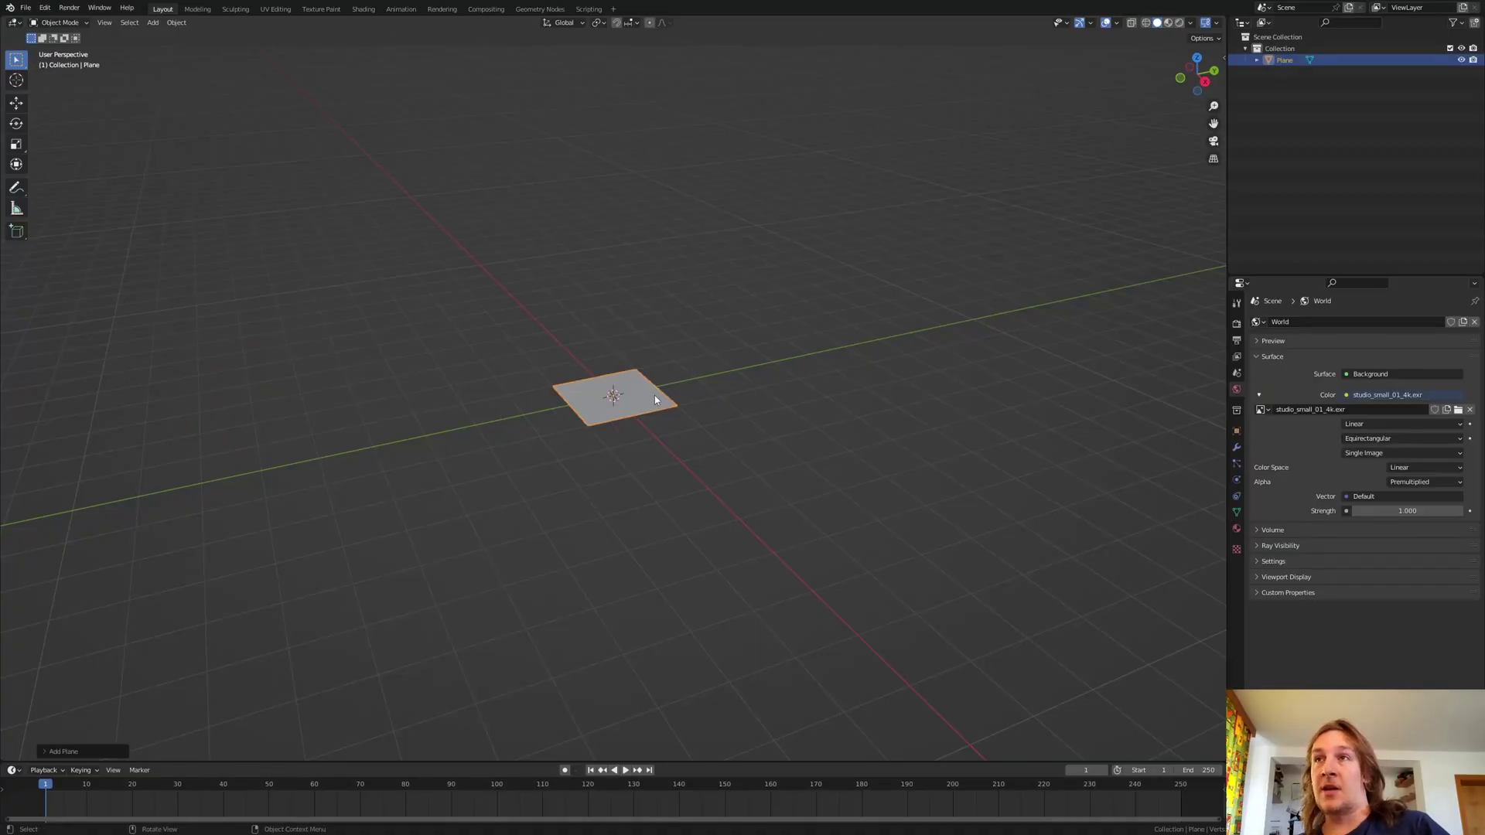
click(540, 9)
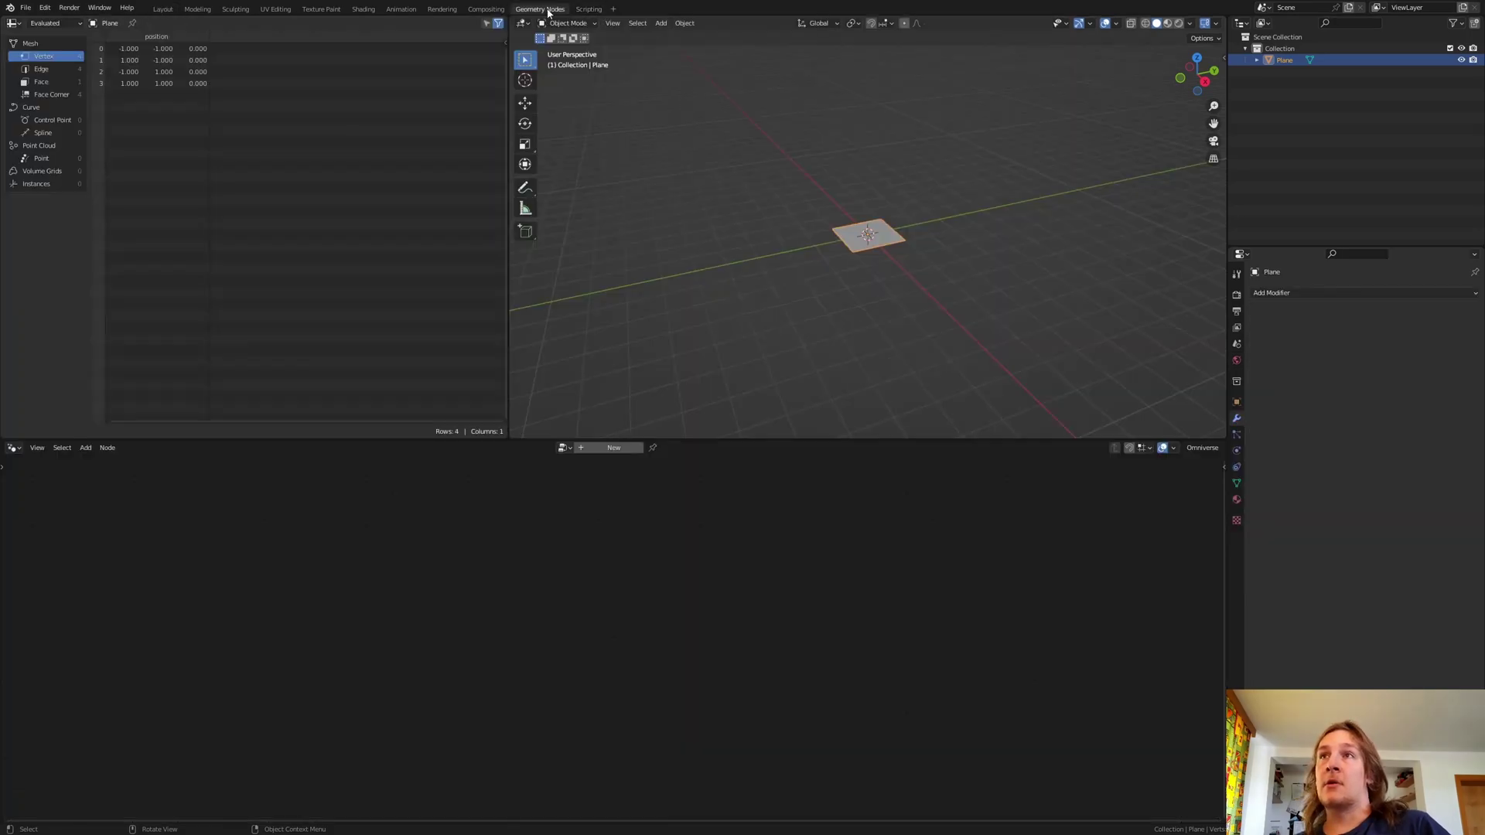
- Join the spreadsheet area into the 3D viewport for a wide view
right_click(507, 125)
click(456, 149)
click(457, 146)
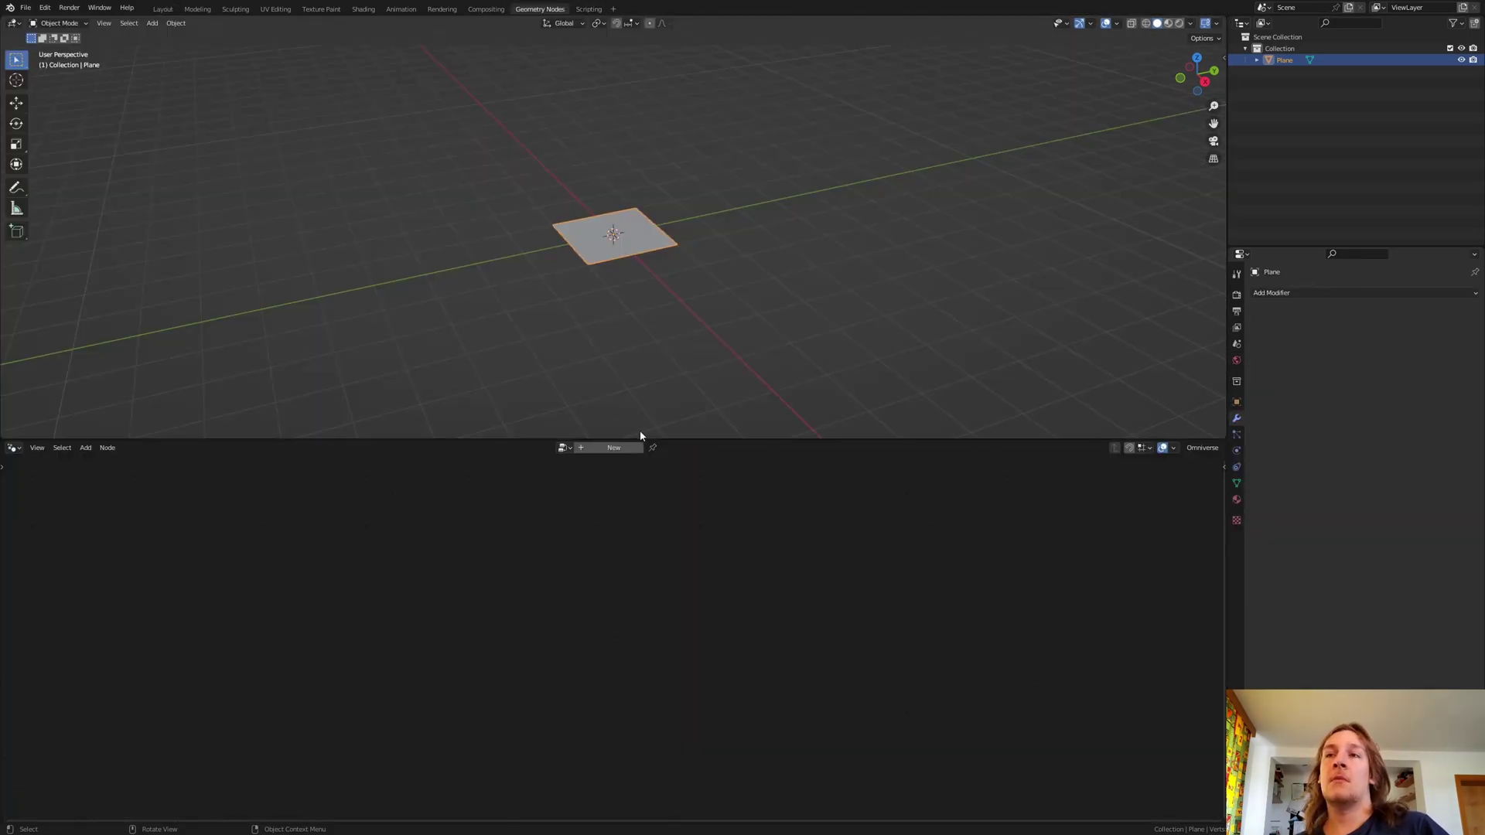
- Create a new node tree, replacing Group Input with a Volume Cube linked to Group Output
click(615, 448)
click(409, 670)
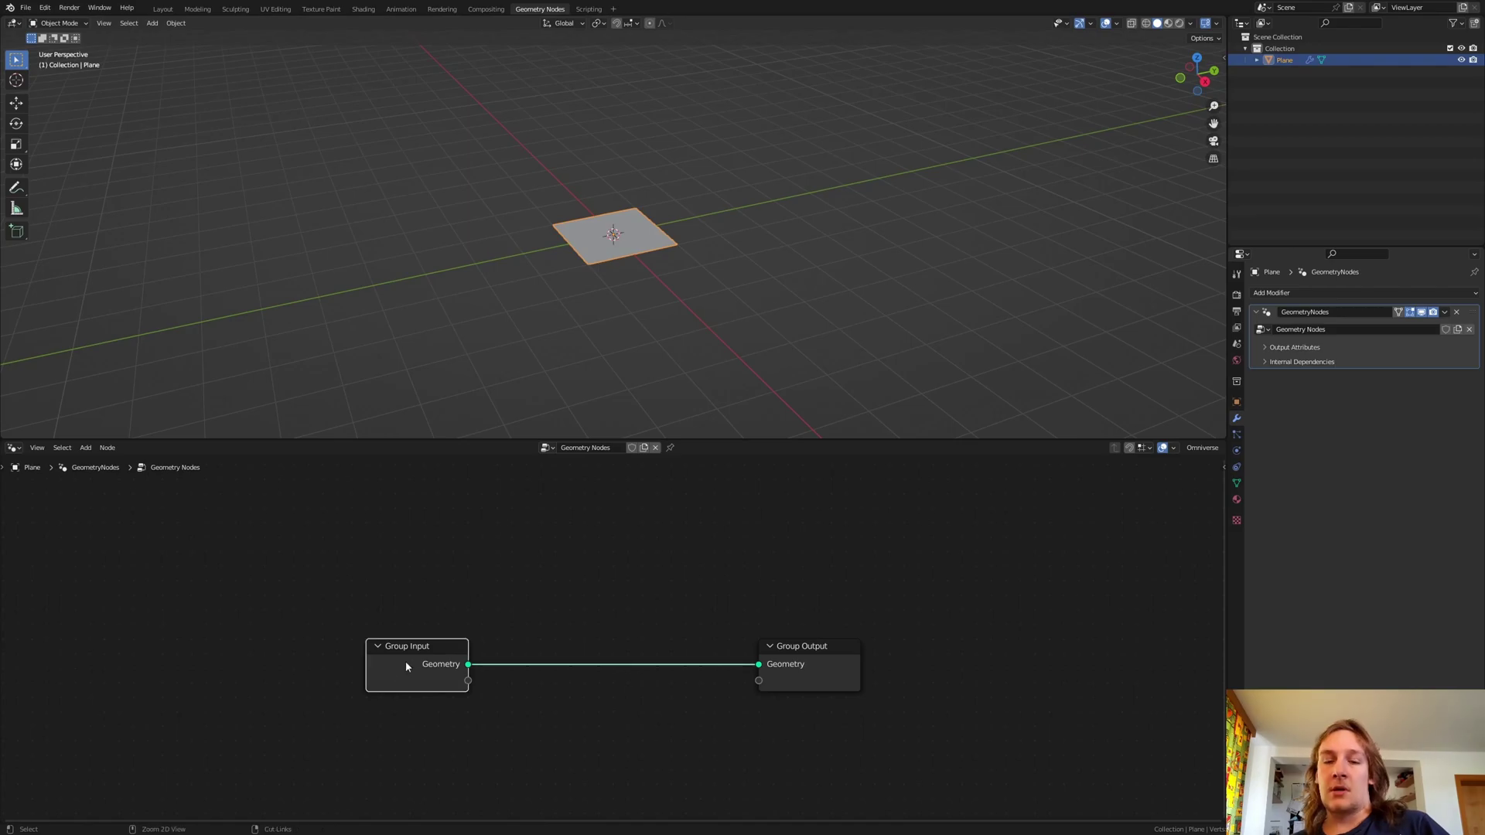
key(x)
key(shift+a)
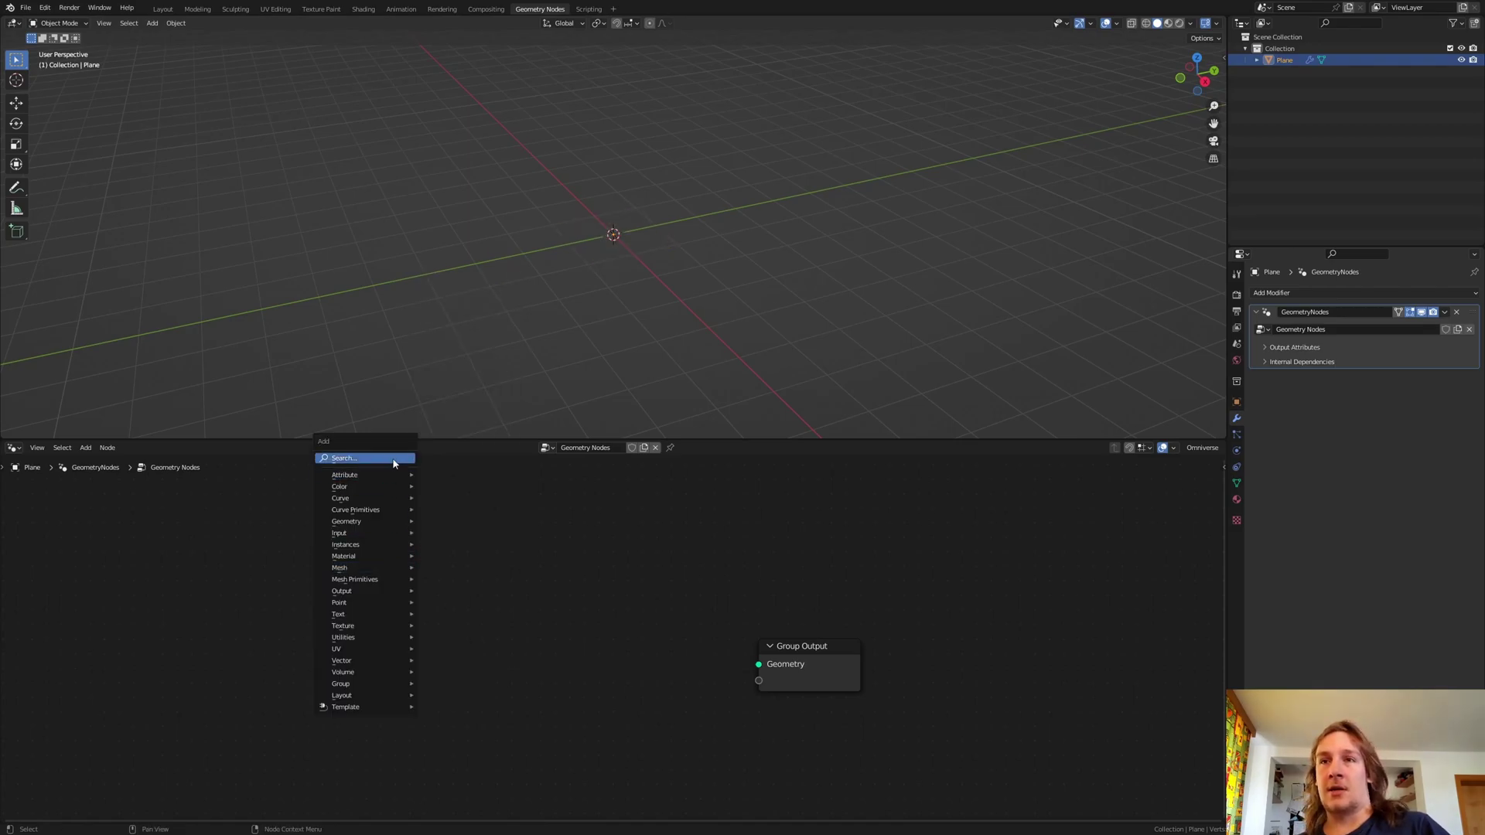
click(344, 458)
text(volu)
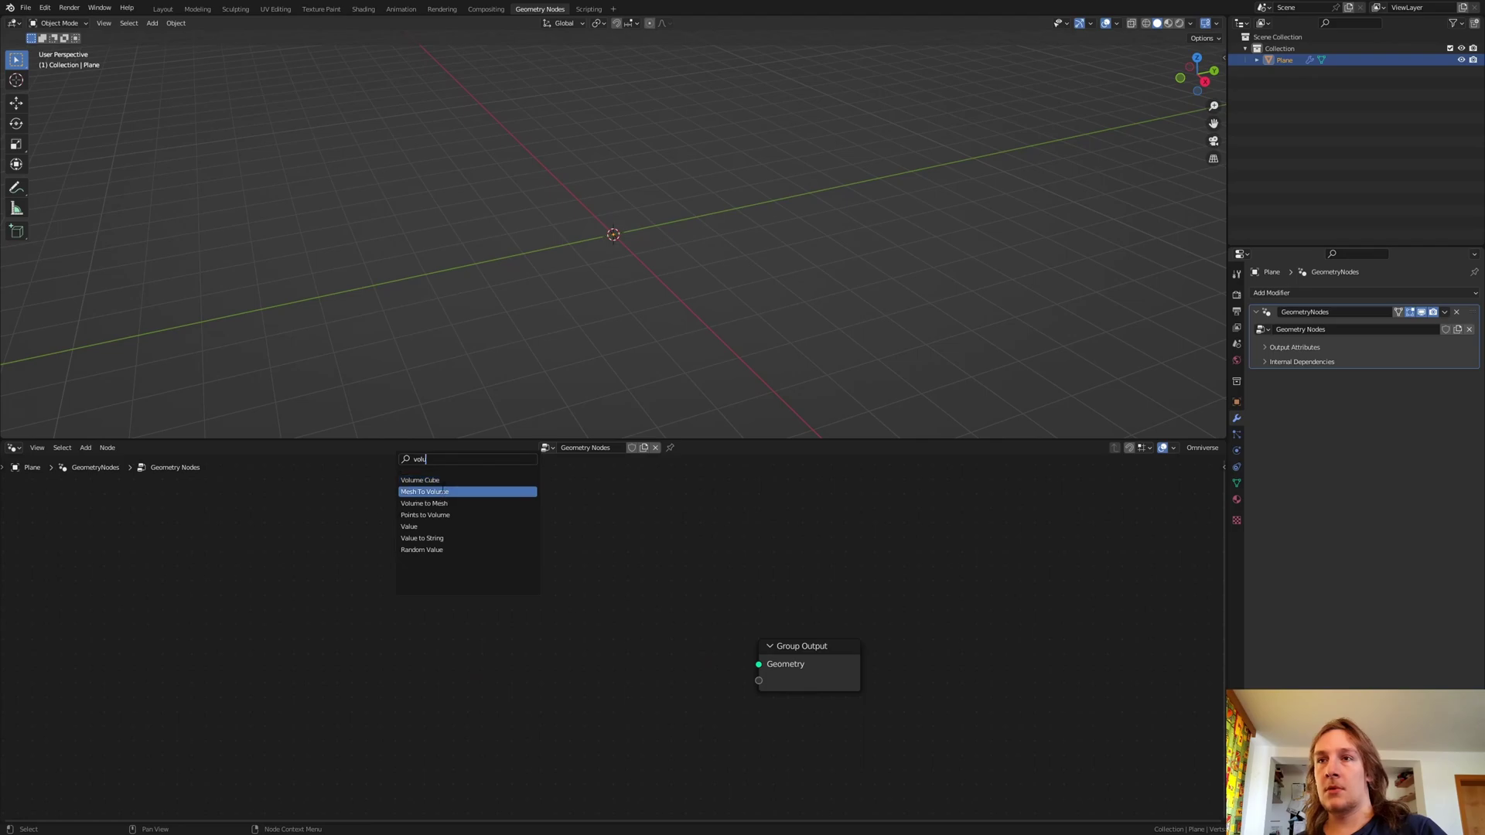
click(422, 480)
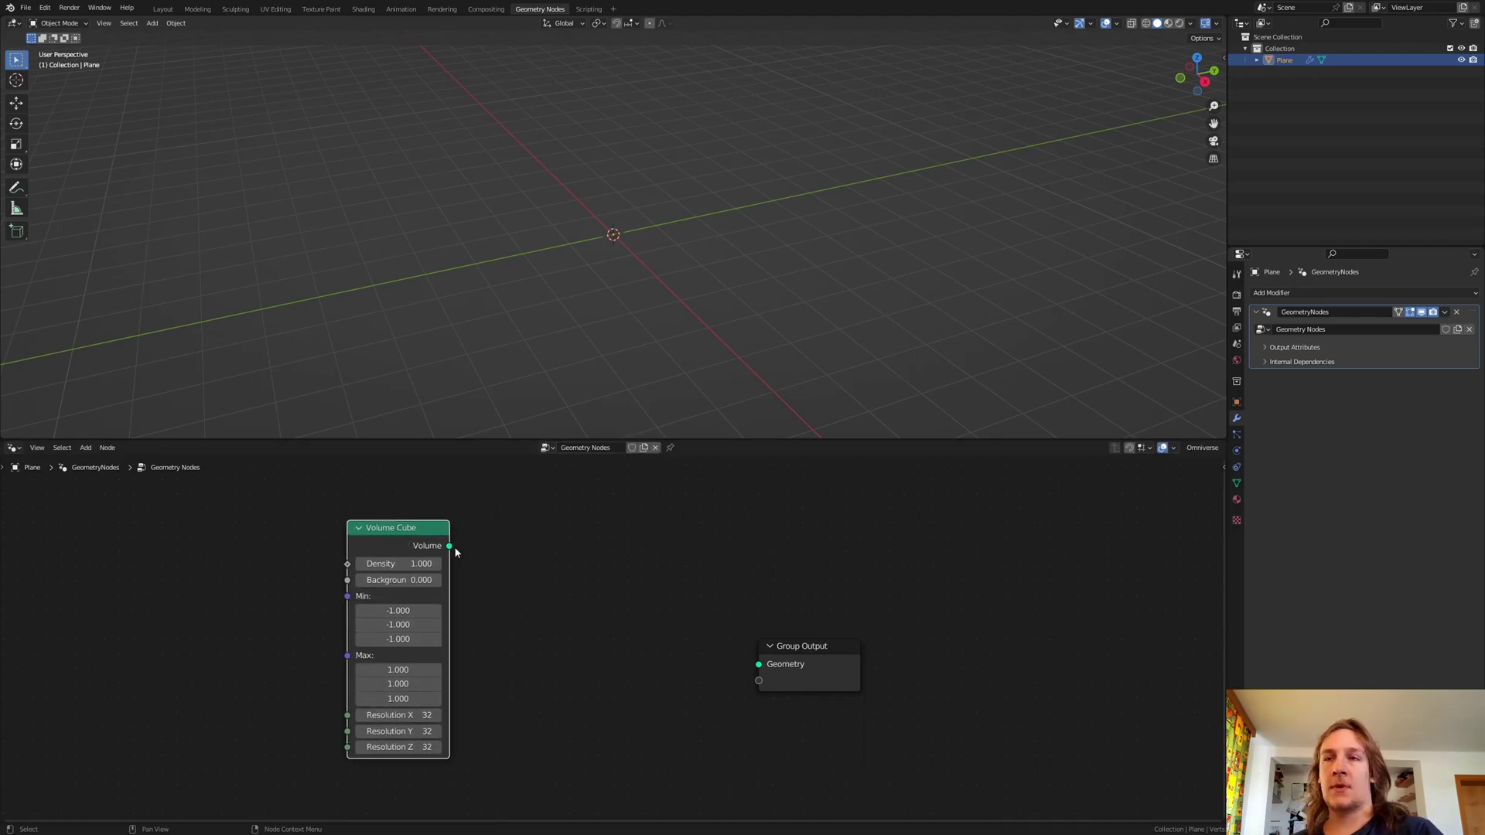
drag(450, 546, 759, 665)
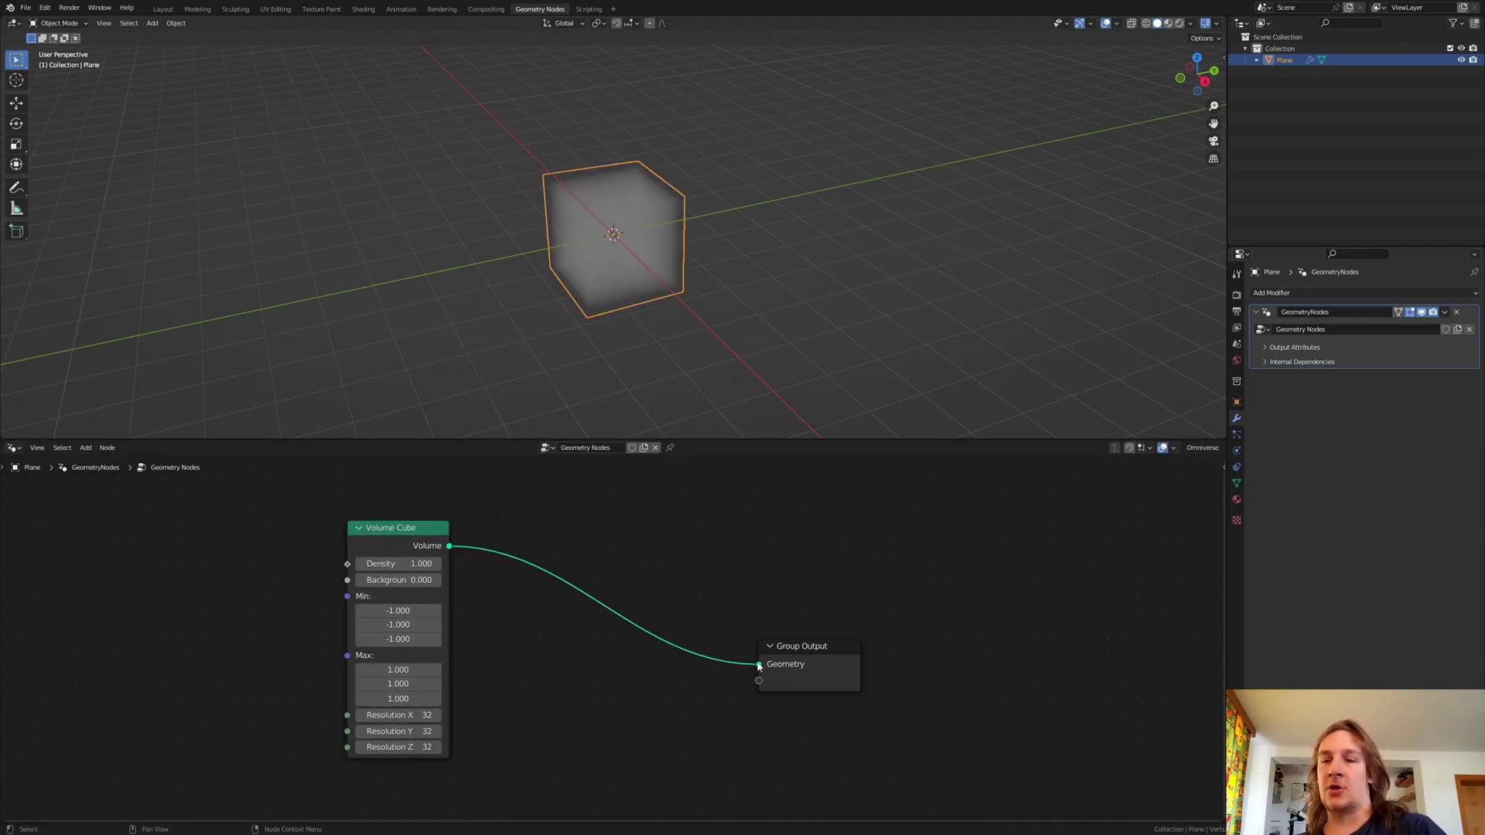
- Insert a Volume to Mesh node on the Volume Cube to Group Output link
key(shift+a)
click(598, 539)
text(vol)
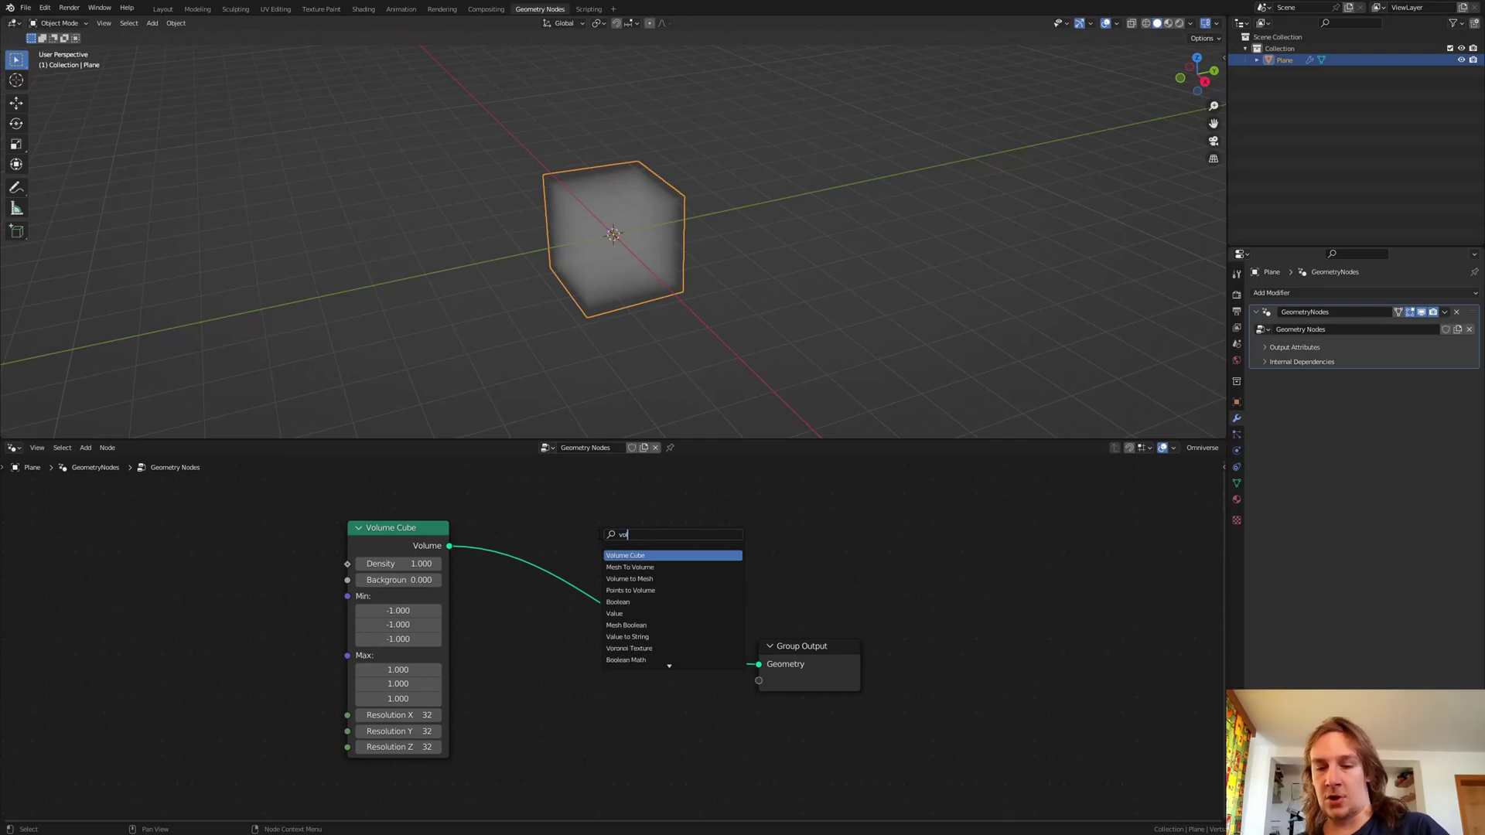
key(Down)
key(Down)
key(Return)
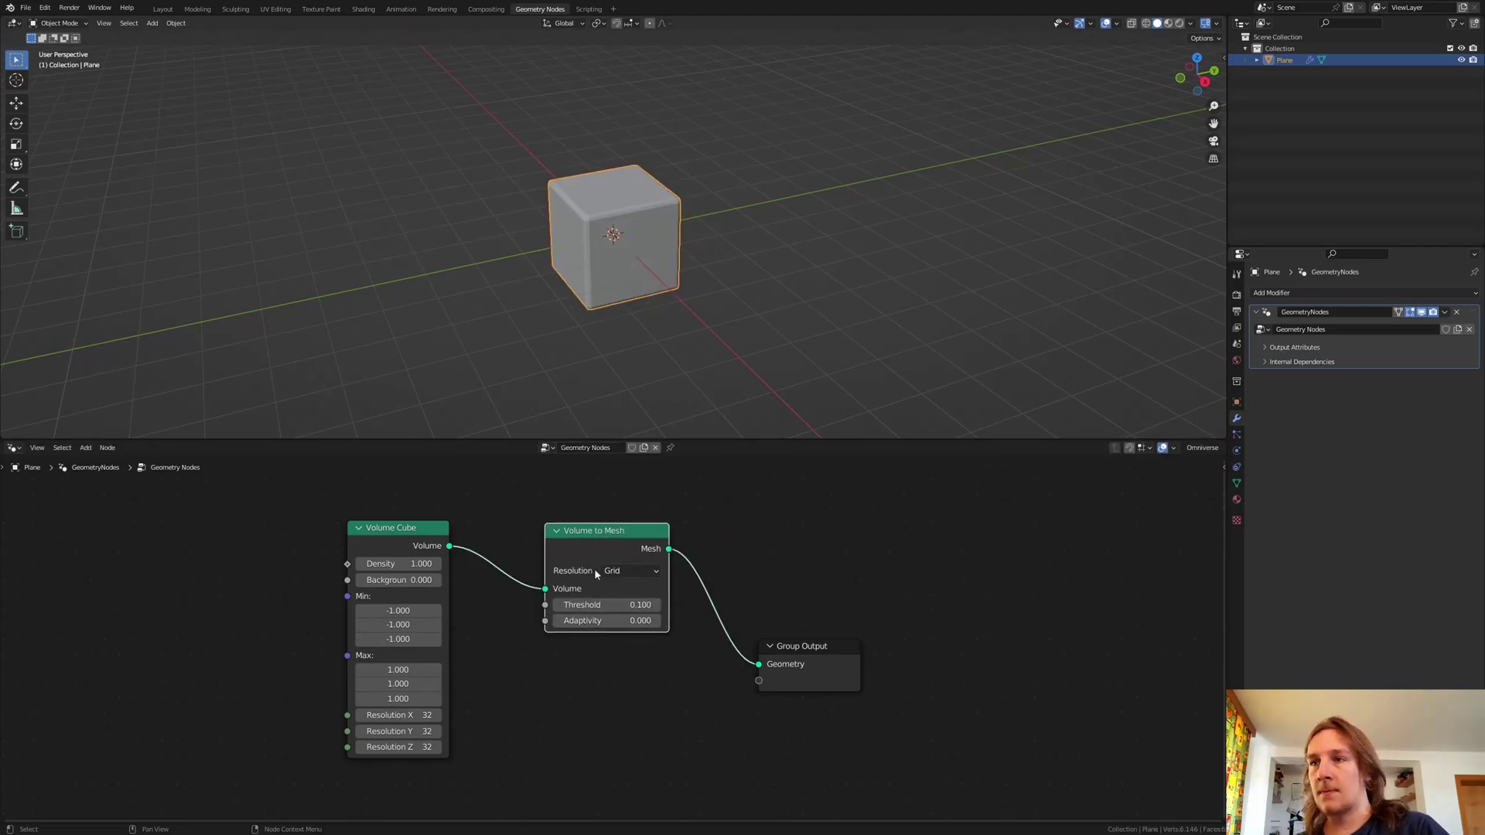
click(594, 568)
- Insert Set Material and Set Shade Smooth nodes on the link before Group Output
middle_drag(396, 595, 387, 606)
key(shift+a)
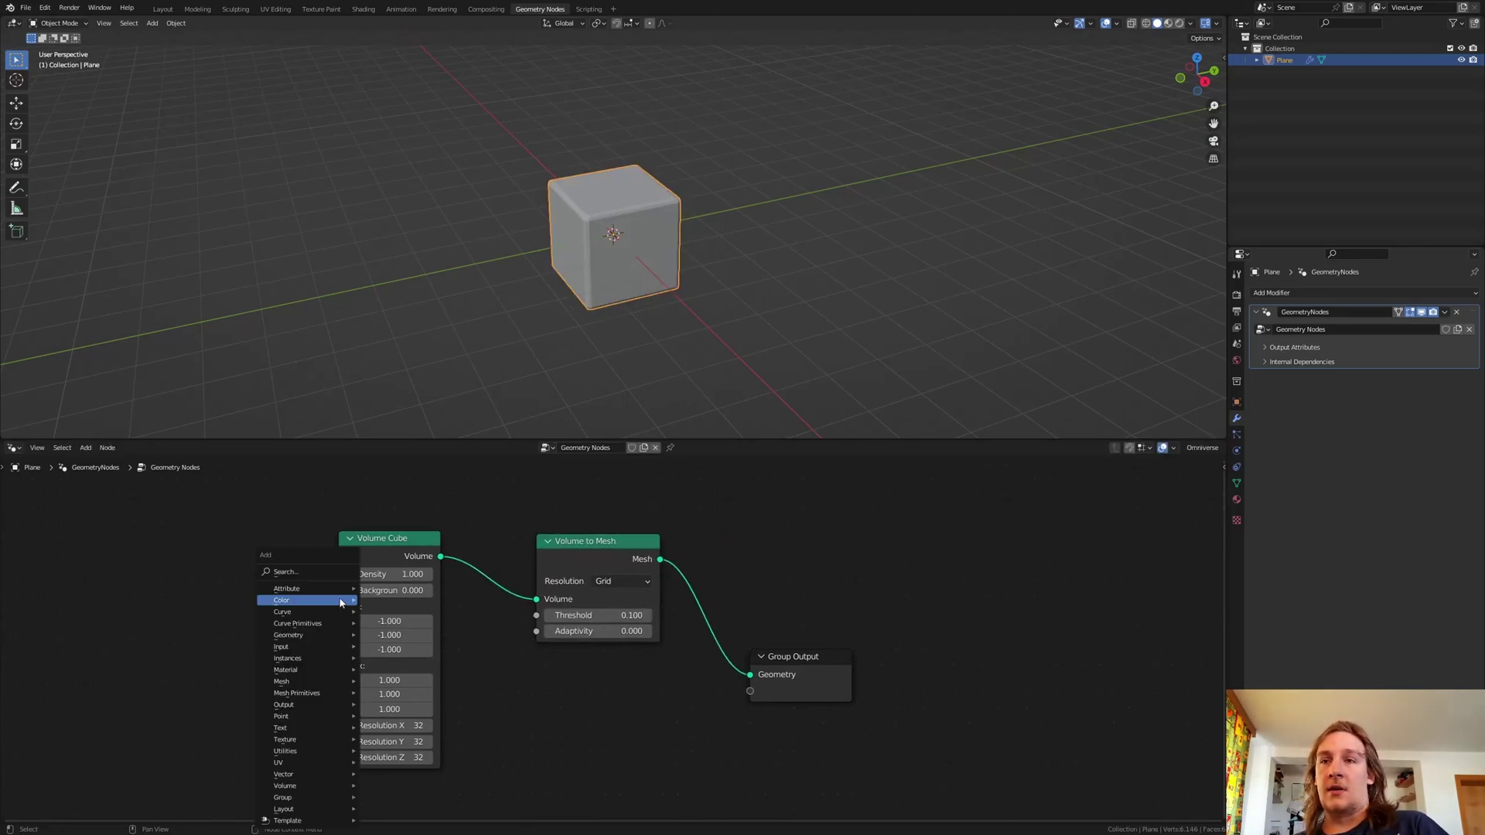
click(309, 573)
text(set m)
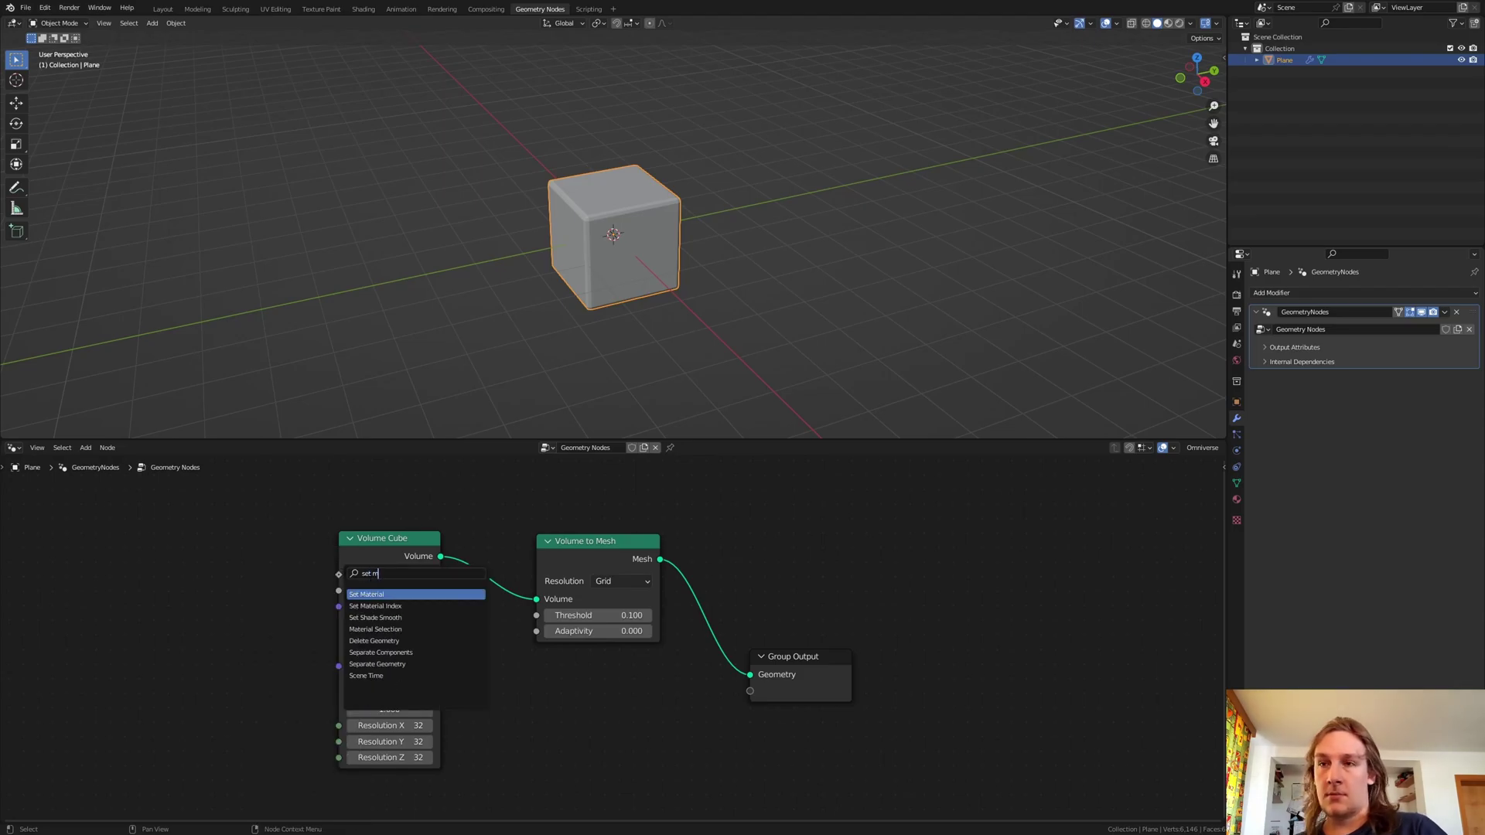
click(375, 595)
click(724, 566)
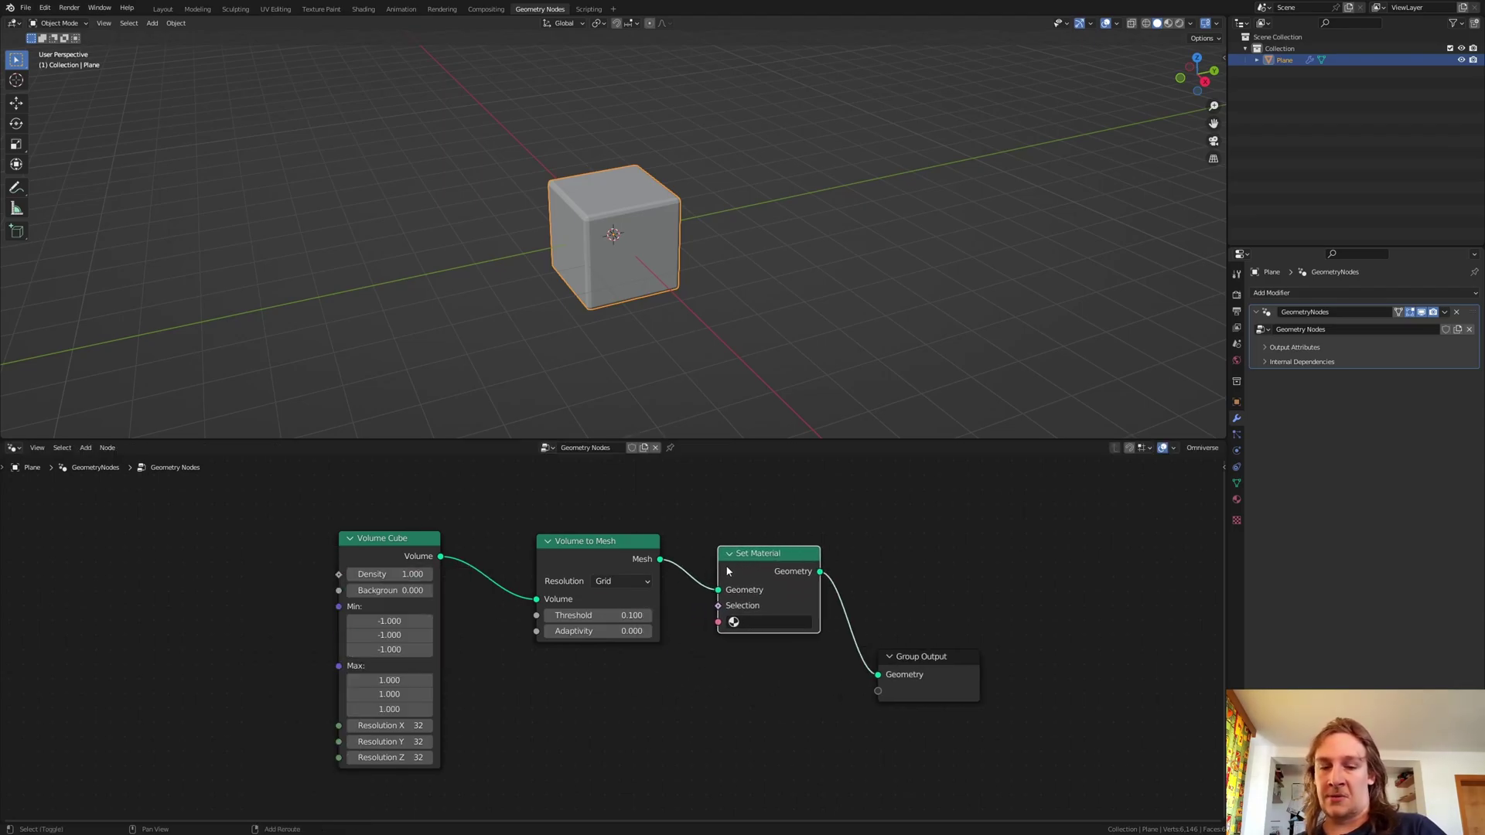
key(shift+a)
click(726, 568)
text(set)
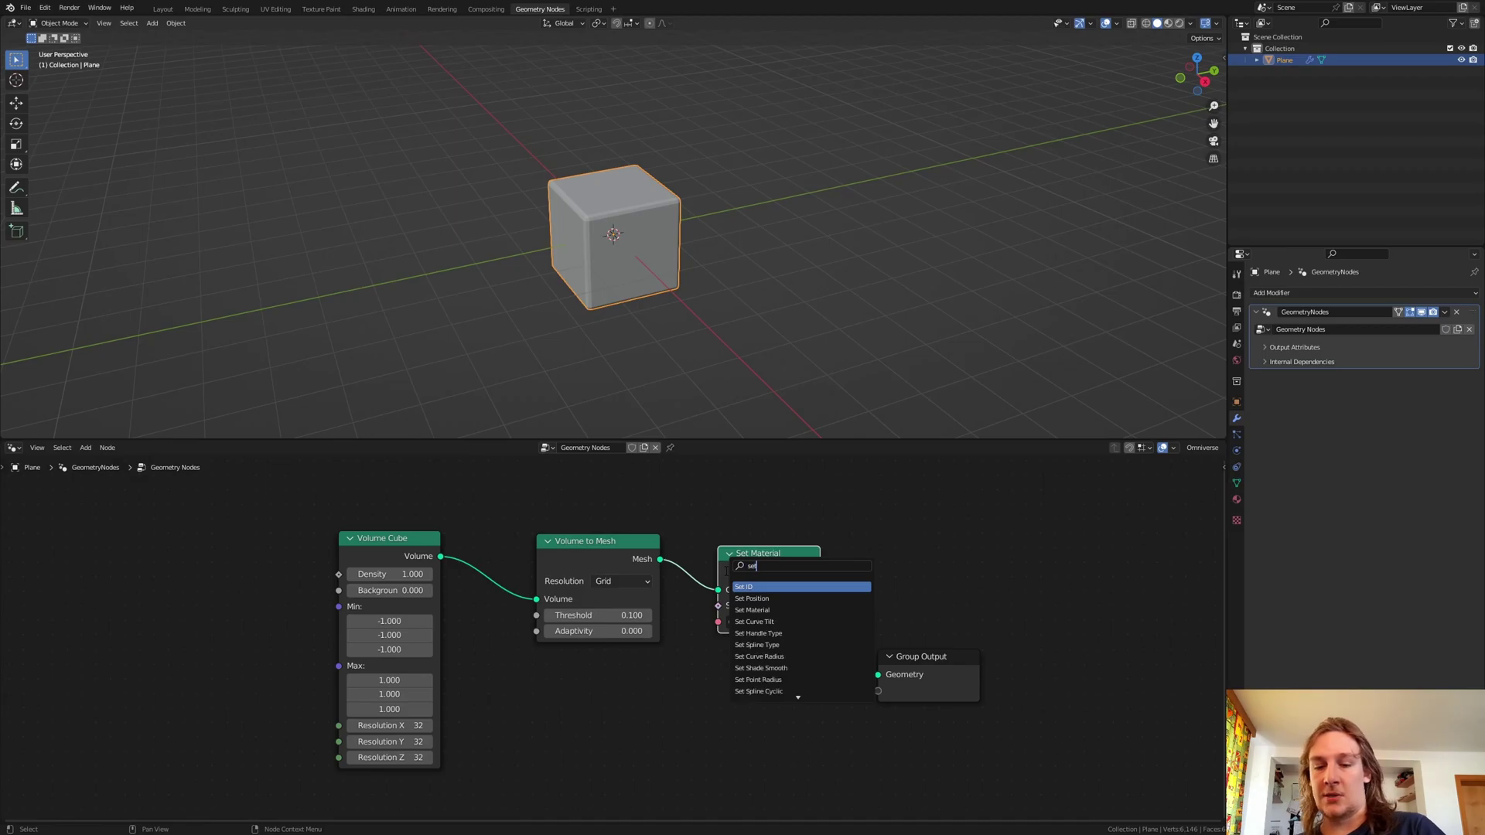
text( sha)
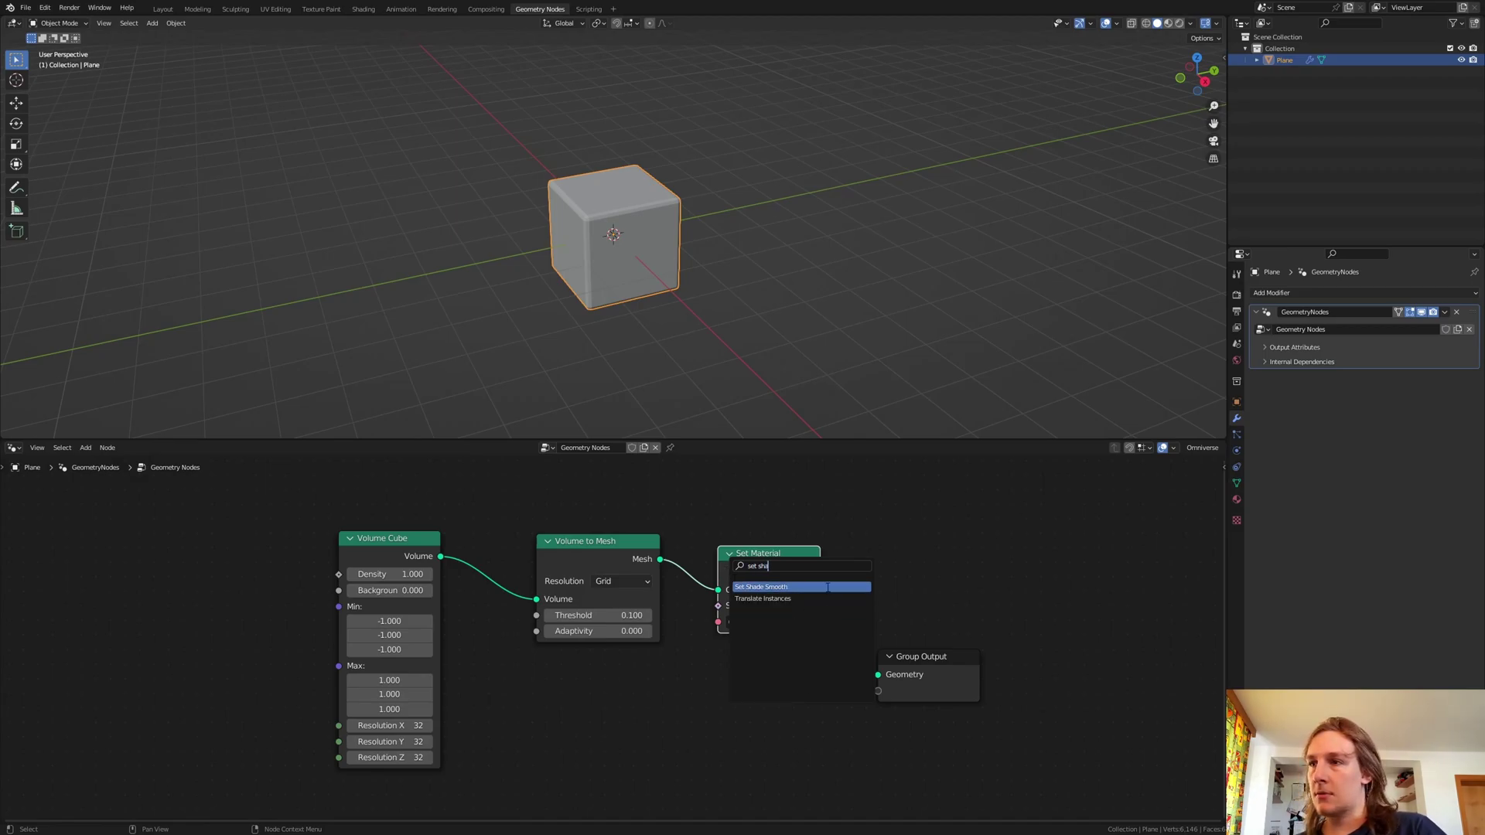
click(827, 587)
click(874, 587)
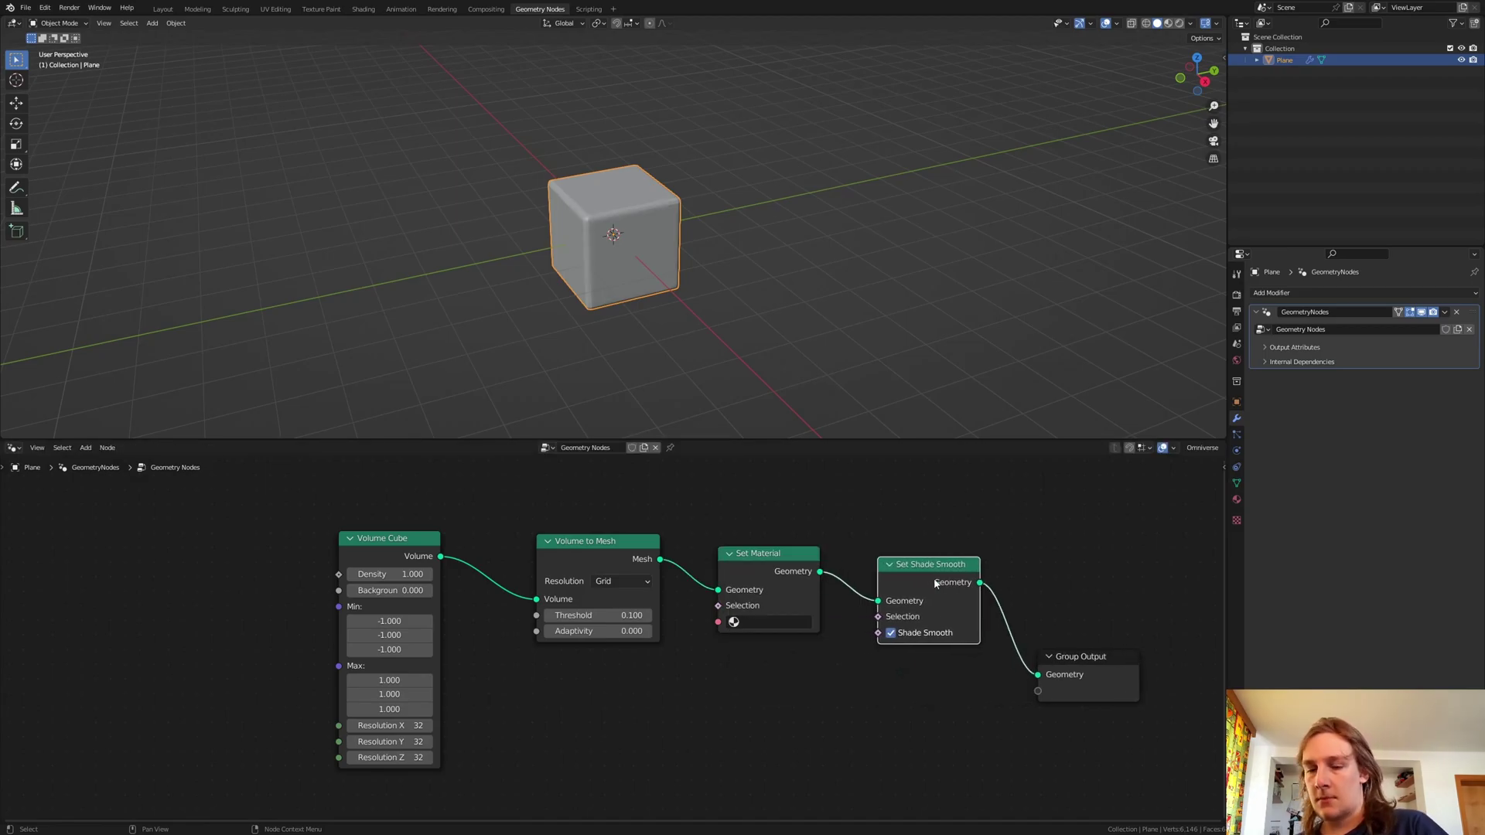
- Create a new material named Material and assign it in the Set Material node
click(1236, 500)
click(1422, 342)
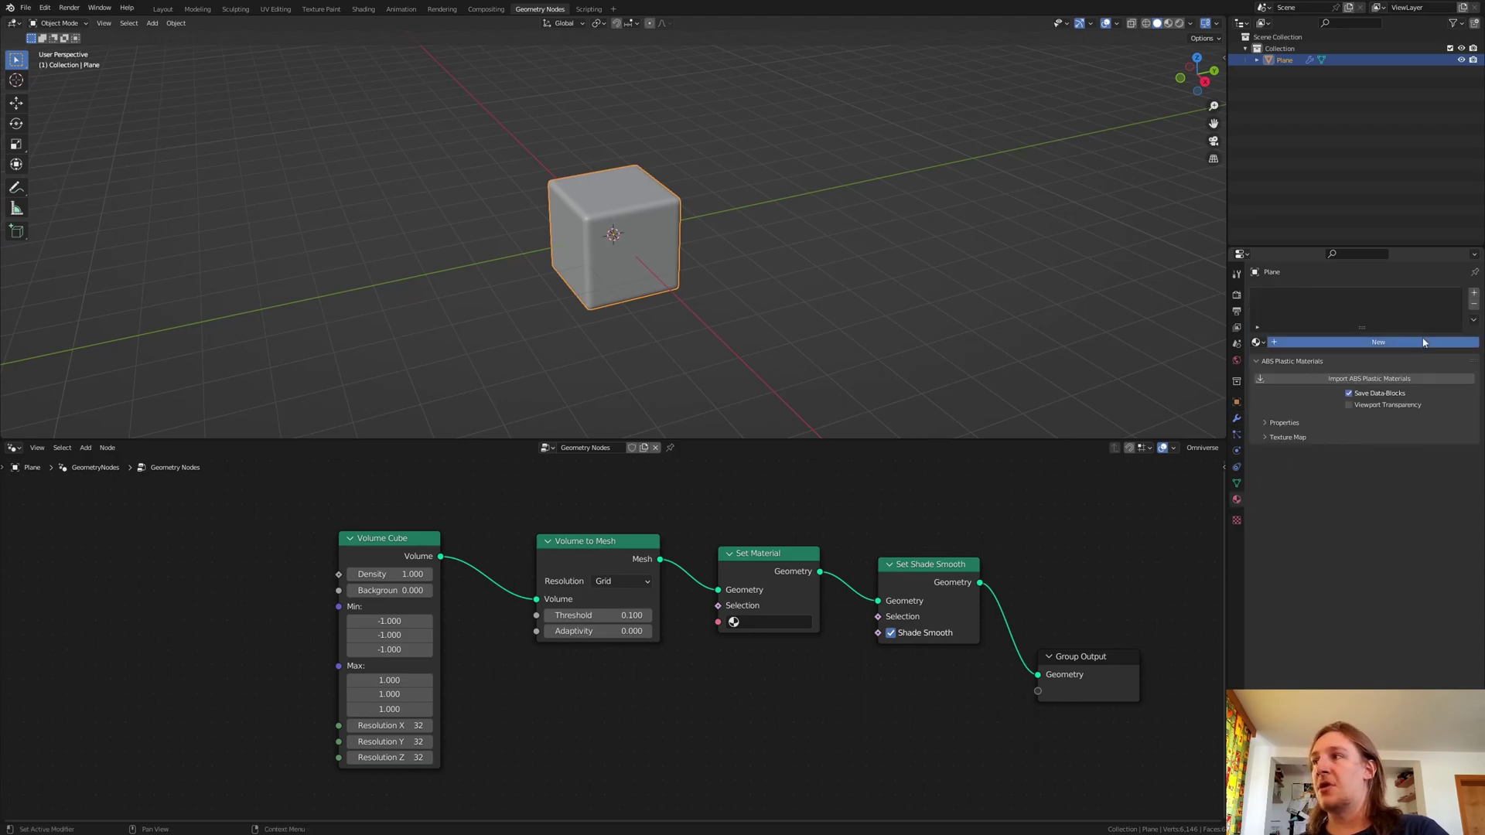
click(788, 623)
click(760, 642)
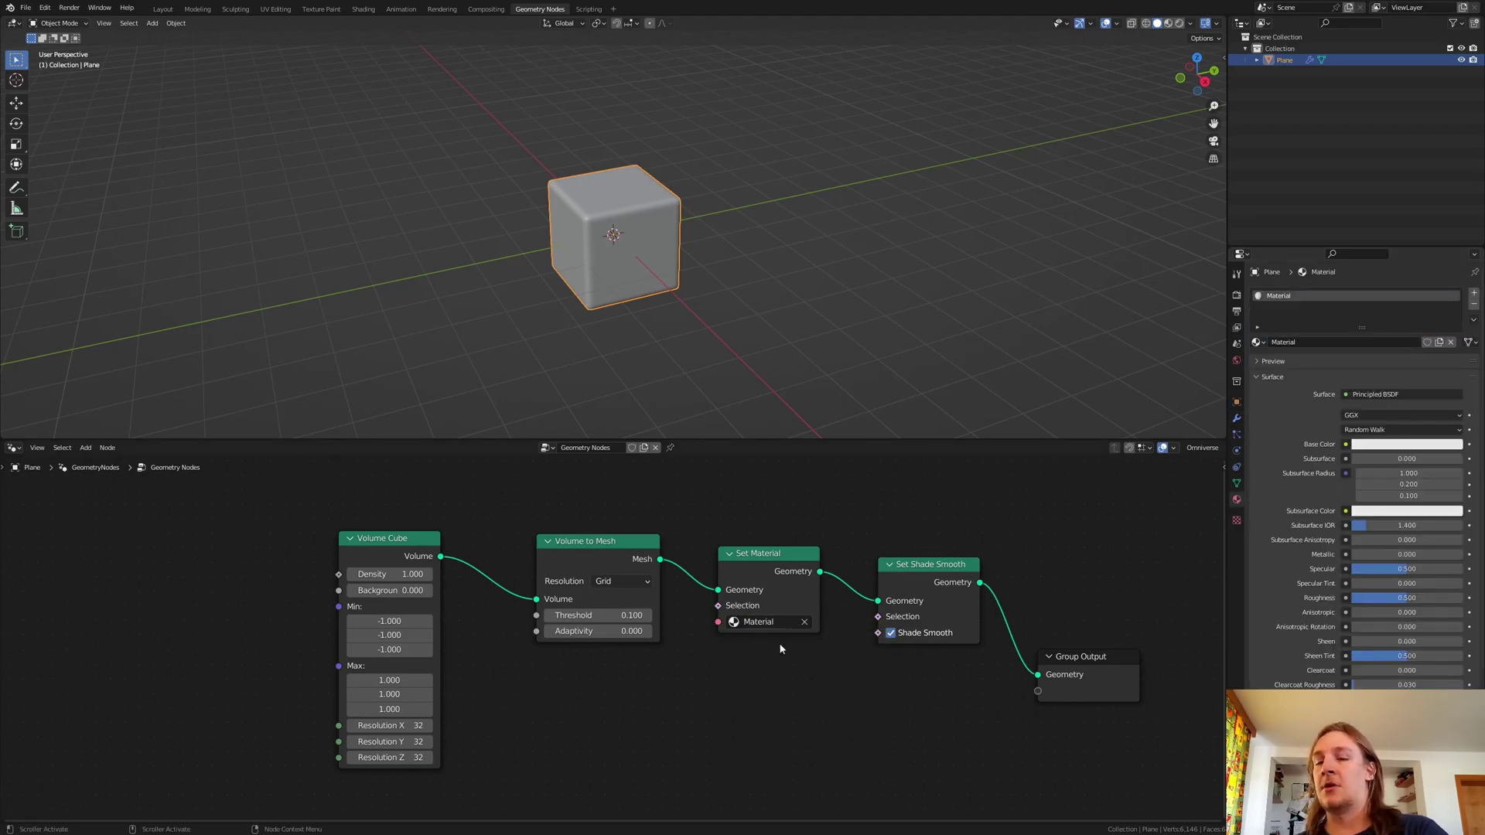
middle_drag(178, 568, 319, 580)
- Add a Spherical Gradient Texture feeding the Volume Cube density
key(shift+a)
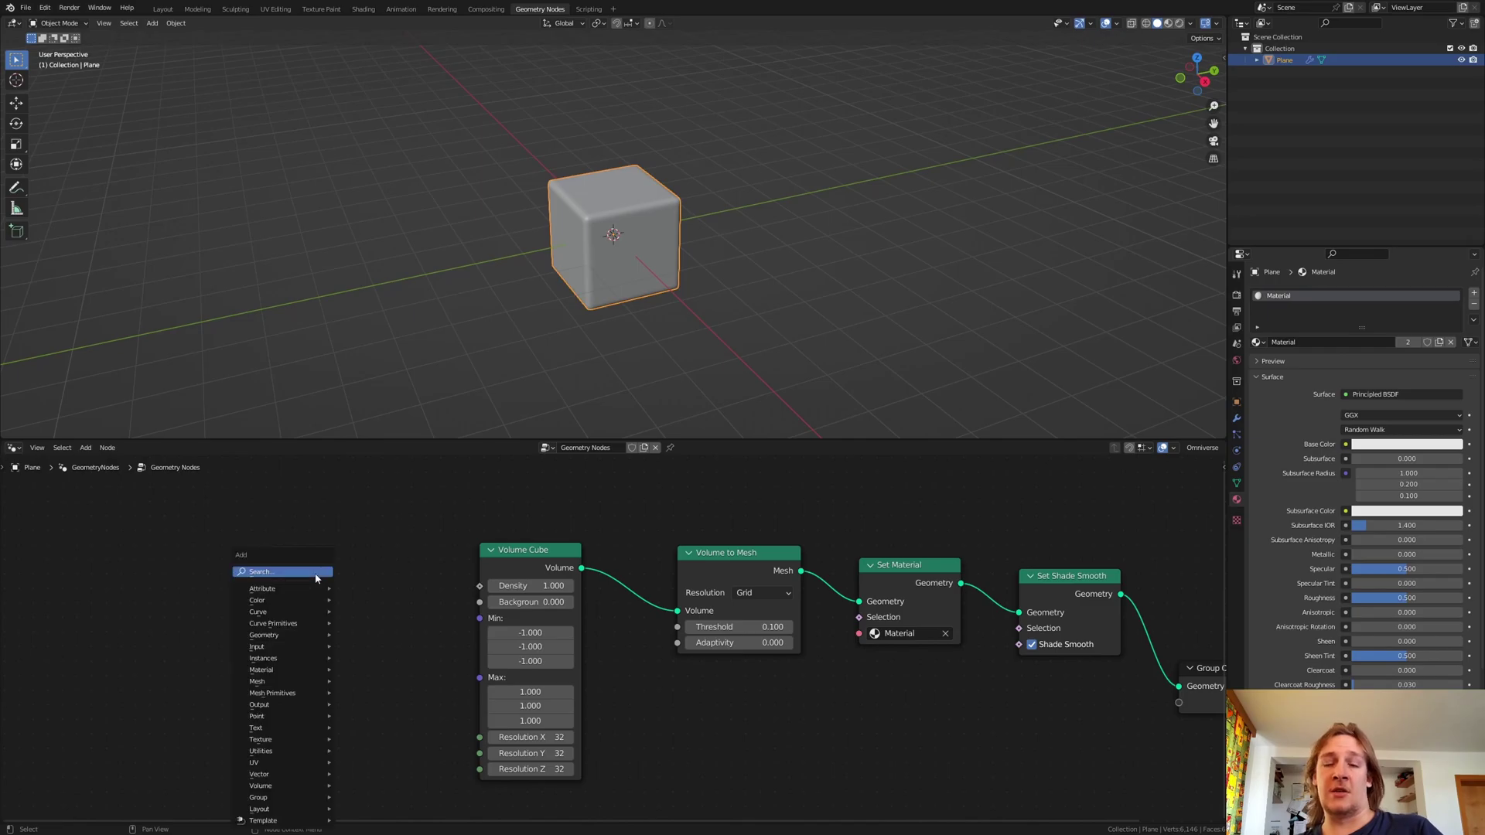
text(gradient)
key(Return)
click(233, 604)
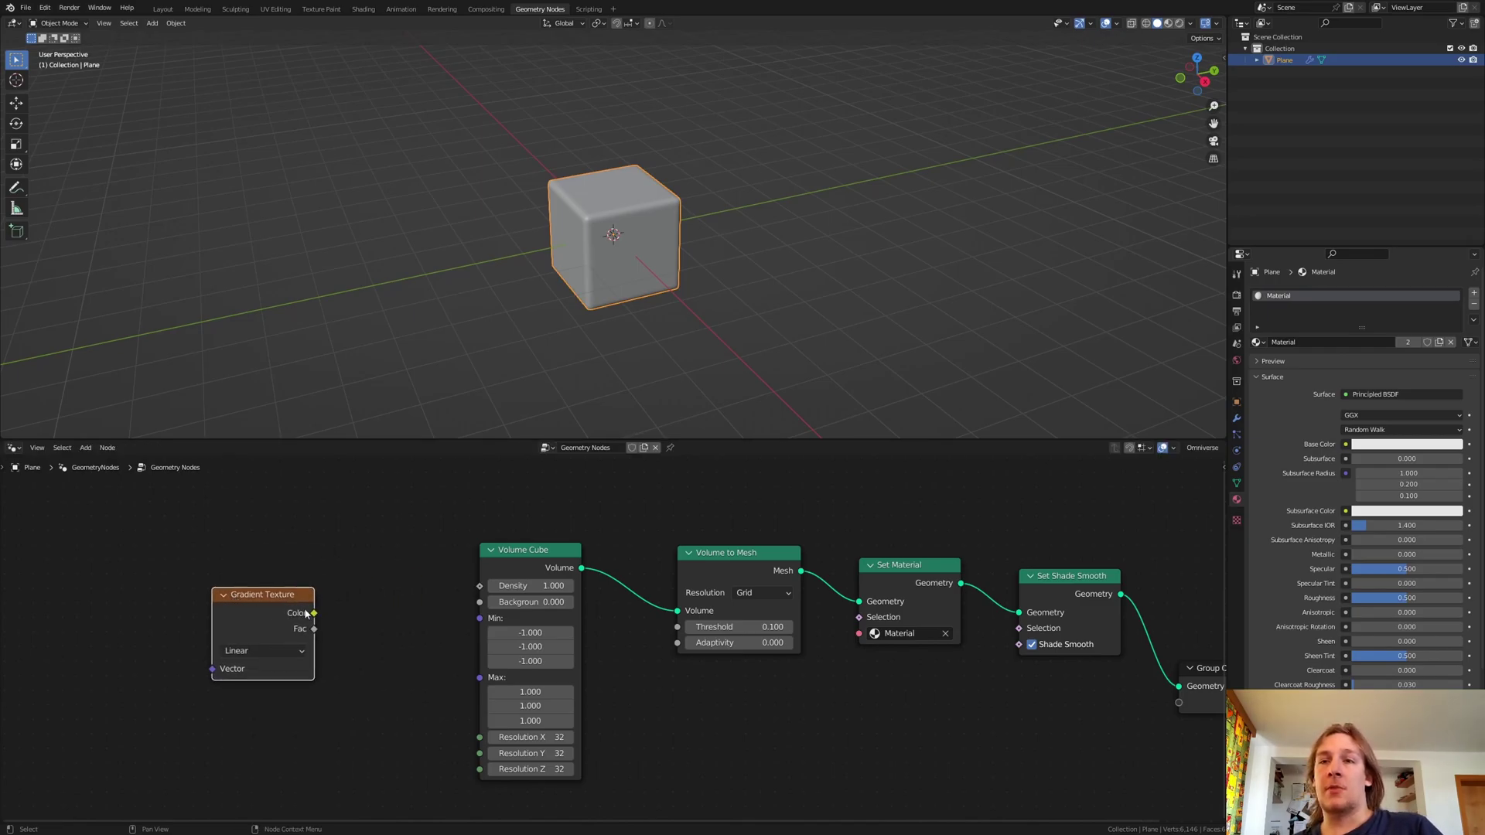
drag(317, 616, 479, 585)
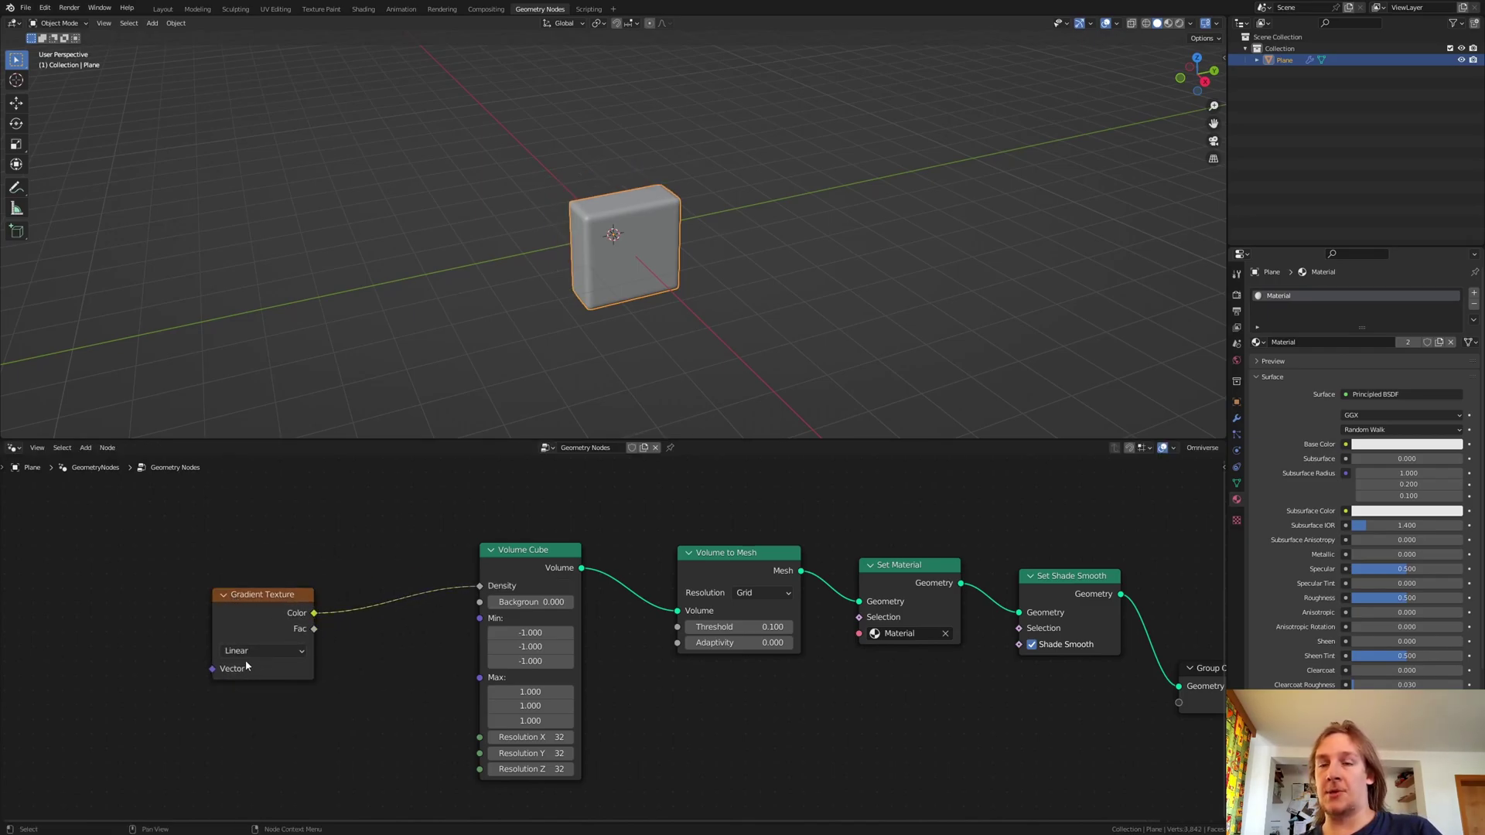
click(251, 651)
click(246, 731)
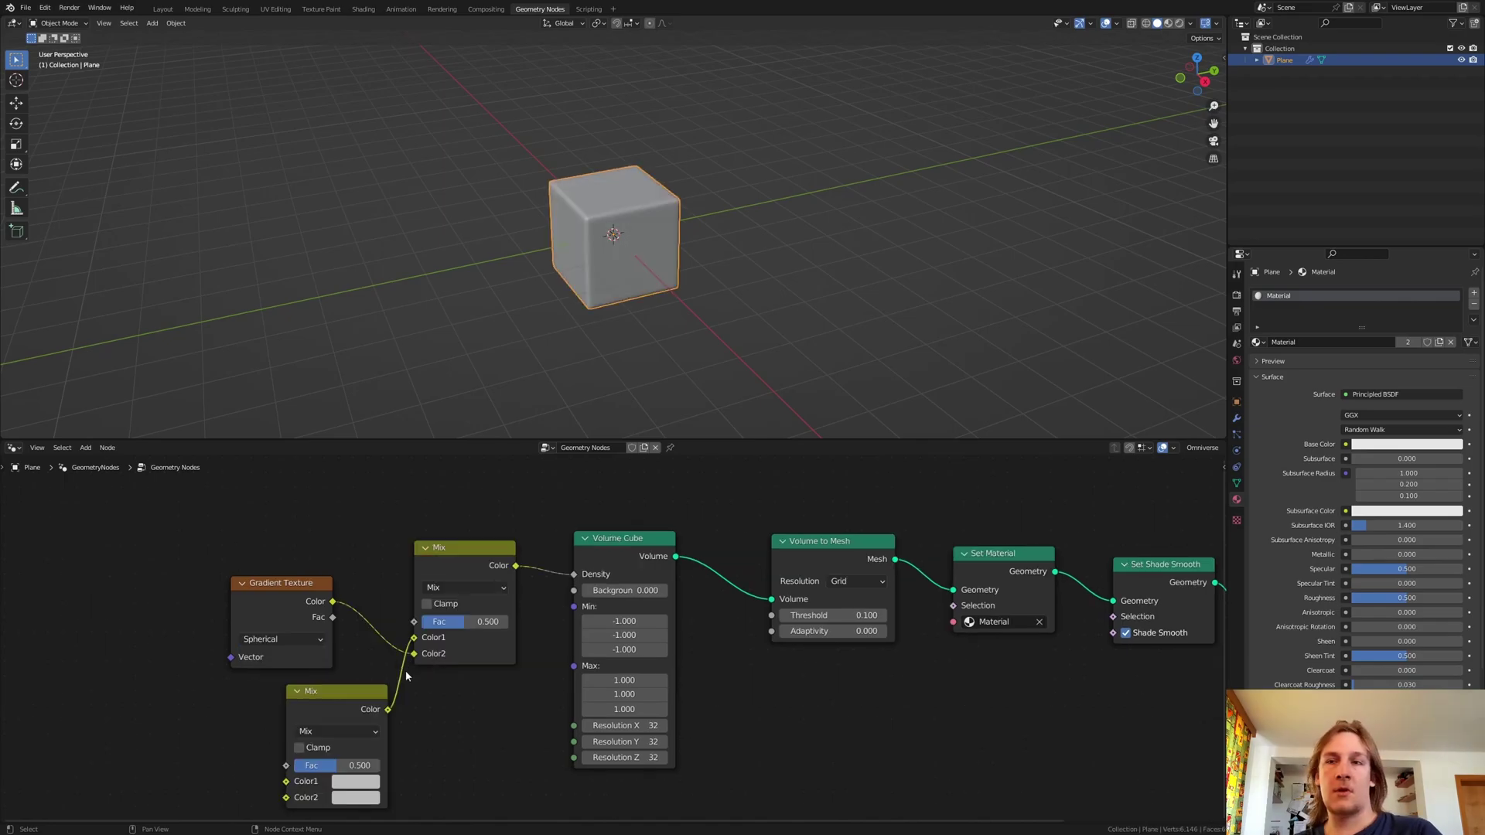
- Add a Musgrave Texture into the upper Mix's Color2, with gradient Color driving its Fac
middle_drag(406, 677, 425, 572)
scroll(425, 573, down, 1)
key(shift+a)
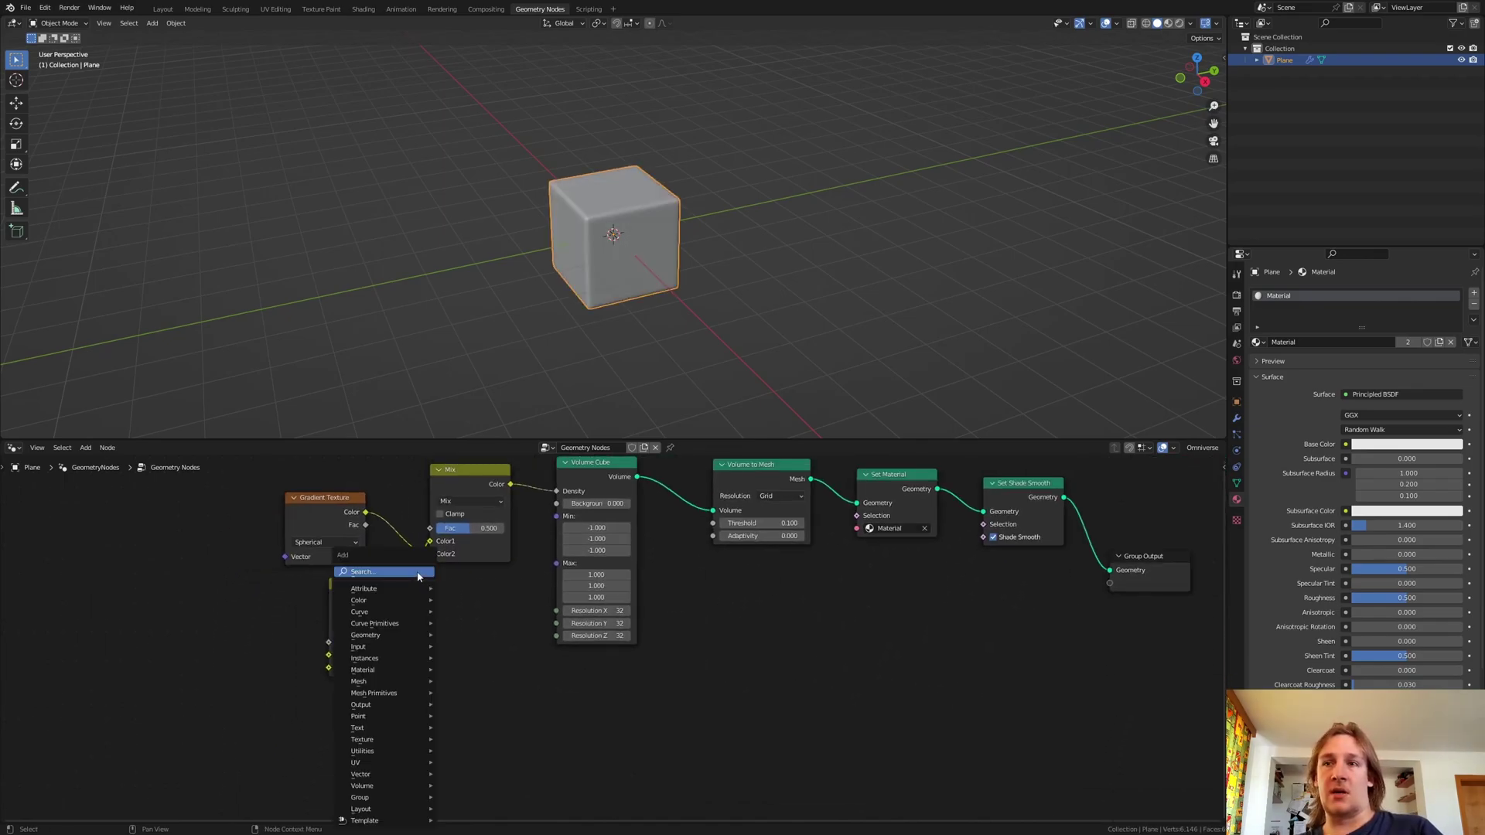
click(424, 572)
text(musgrave)
key(Return)
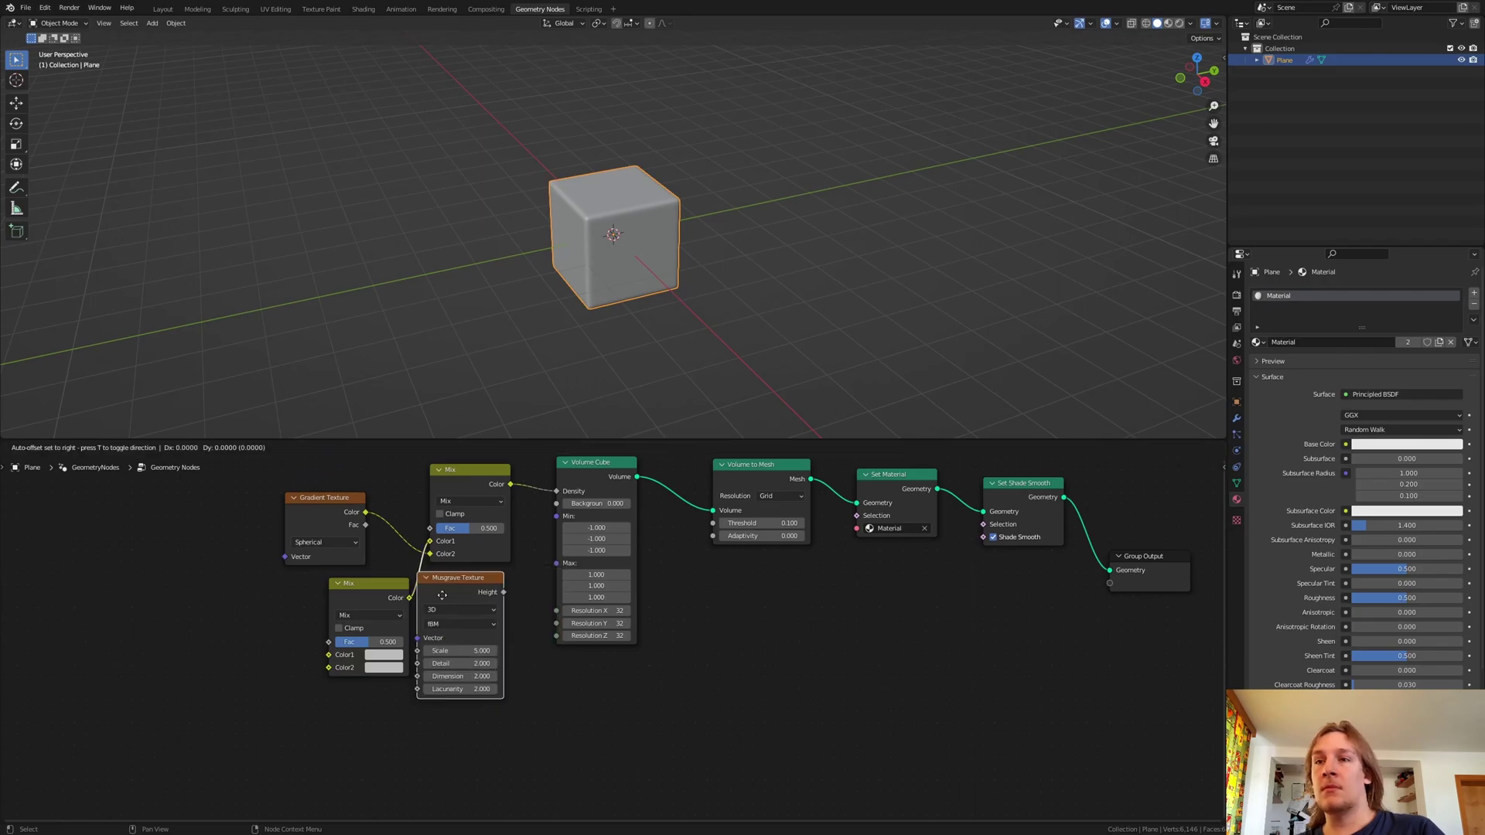
click(375, 712)
drag(409, 713, 430, 554)
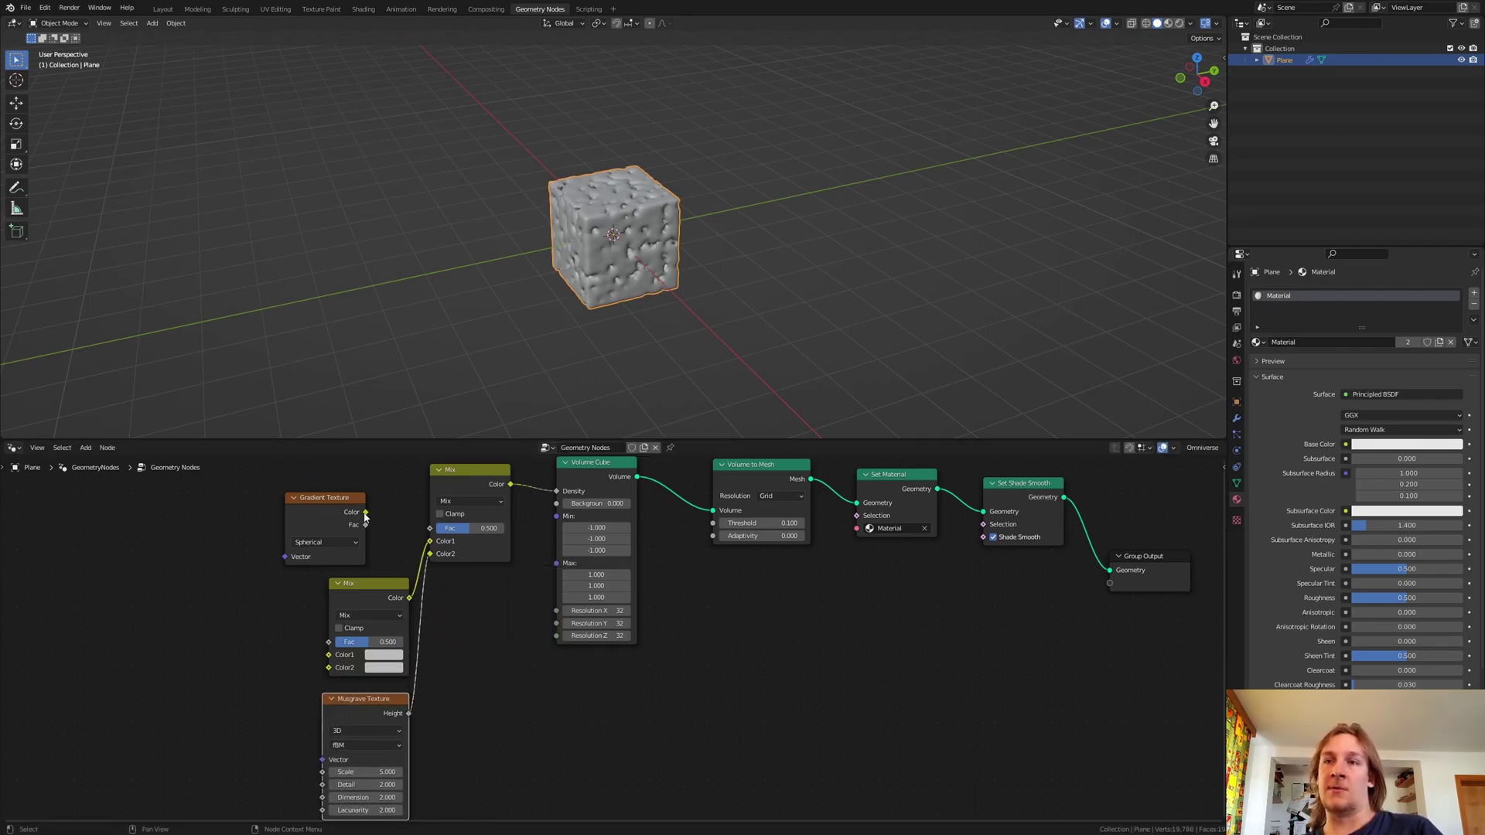
drag(365, 512, 430, 528)
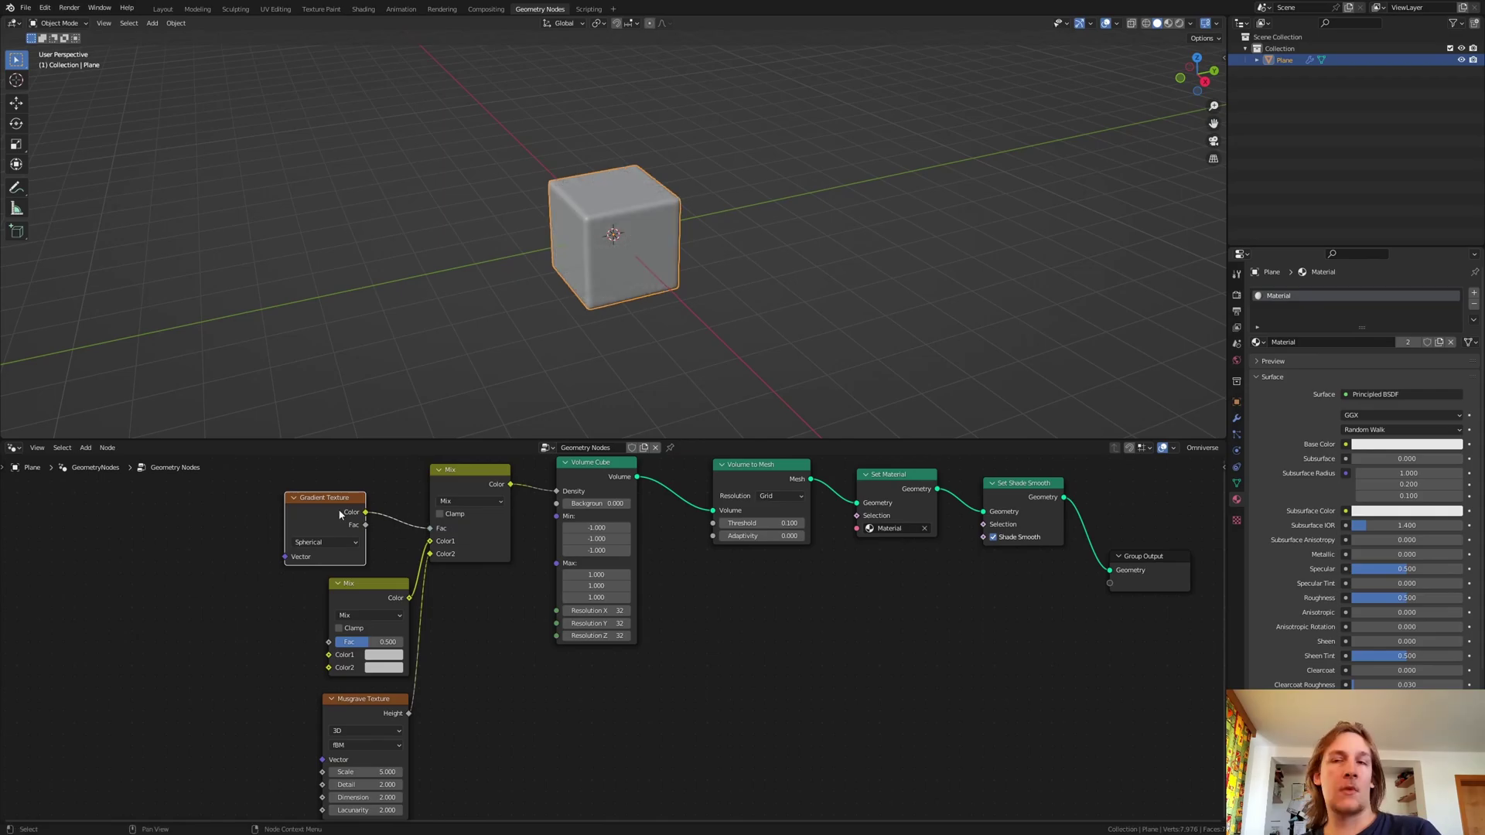
- Move the Gradient Texture far left and link its Color into the lower Mix node's Fac, Color1 and Color2
scroll(340, 514, down, 3)
drag(337, 522, 403, 603)
scroll(176, 532, up, 2)
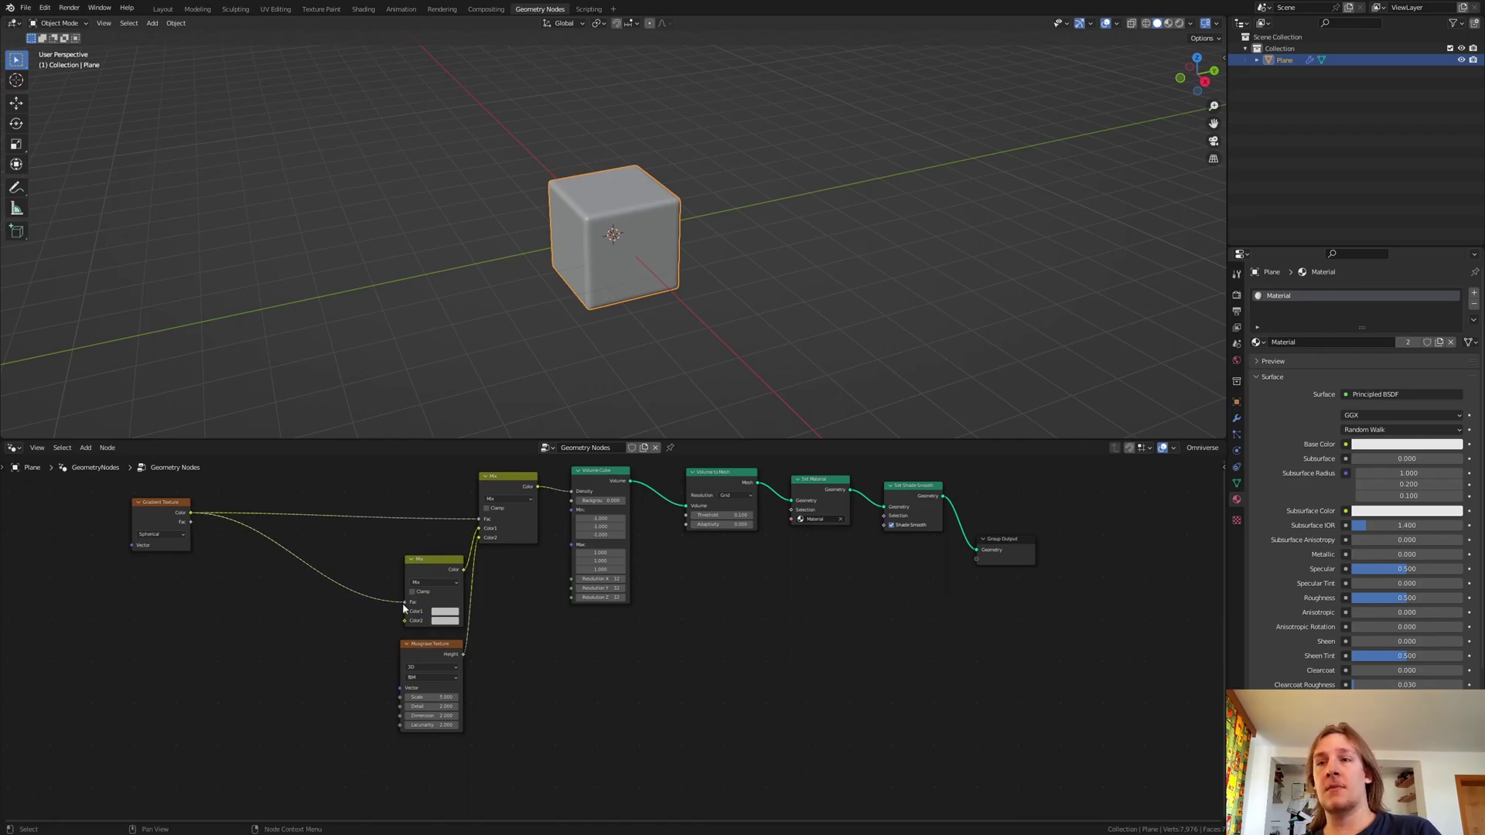
scroll(193, 522, up, 2)
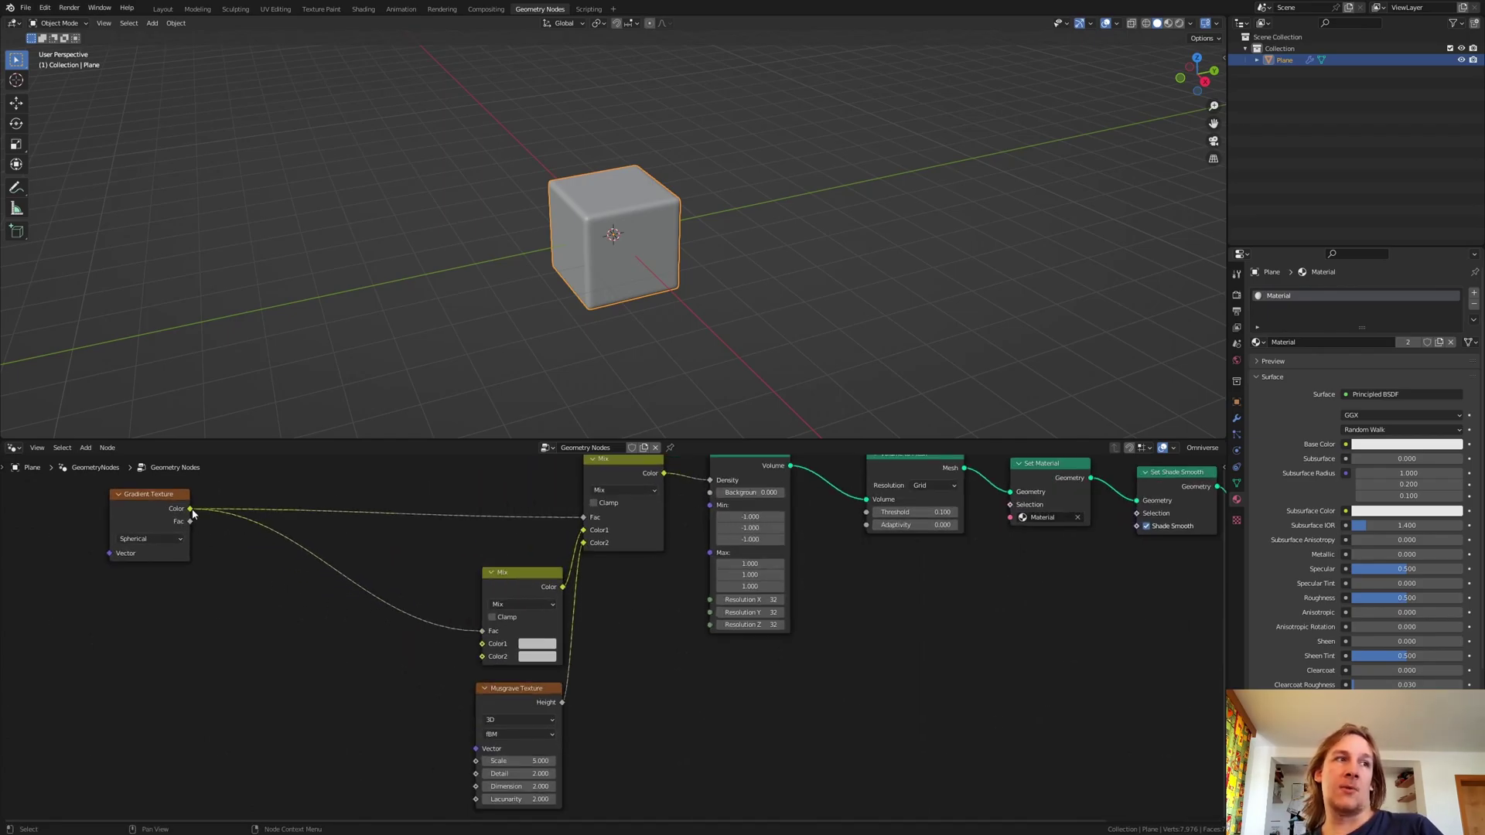
drag(193, 514, 481, 662)
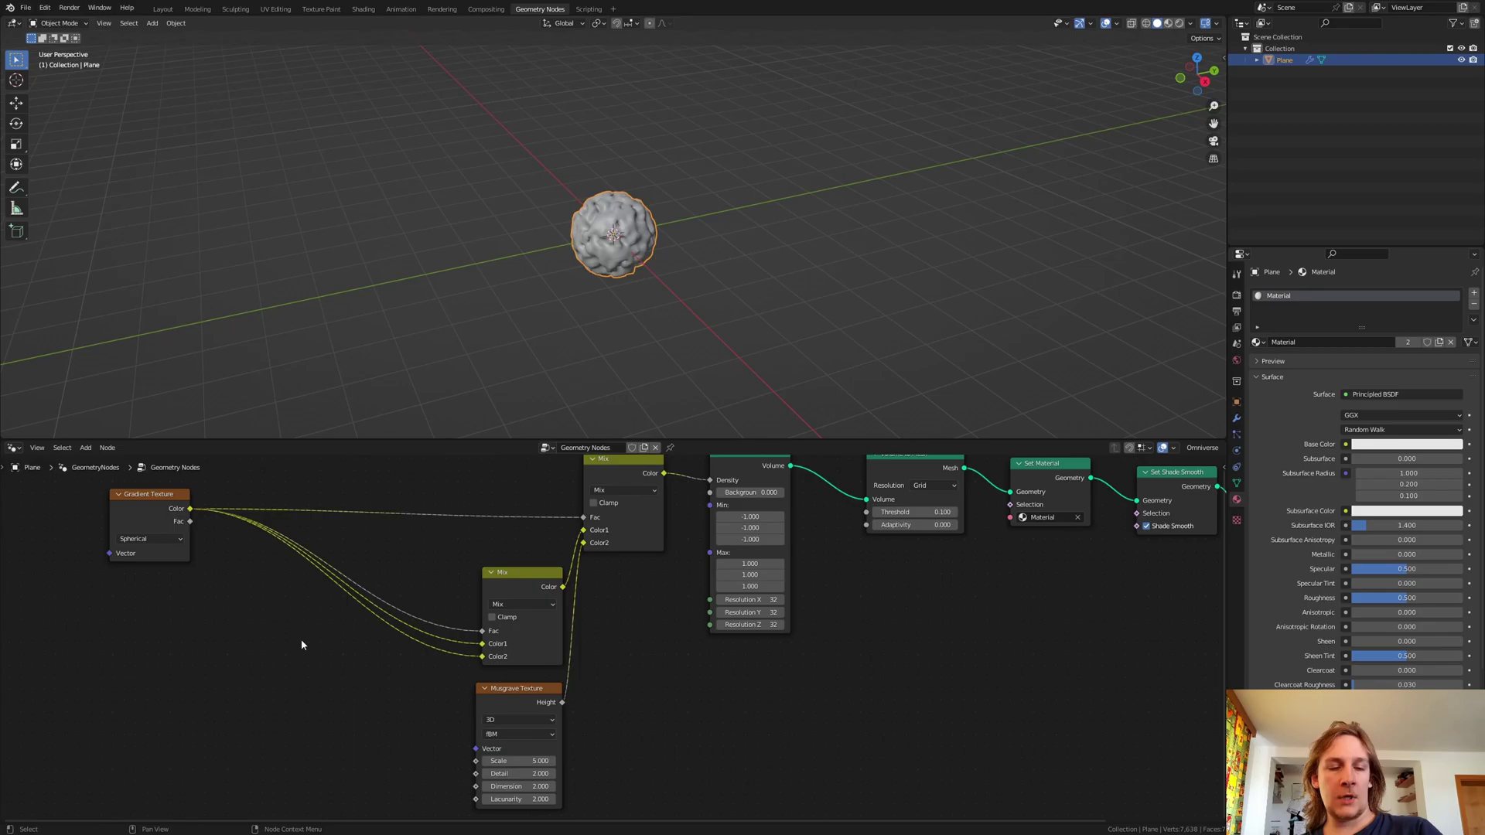
- Insert a Voronoi Texture between the Gradient Texture and the Mix node
key(shift+a)
text(v)
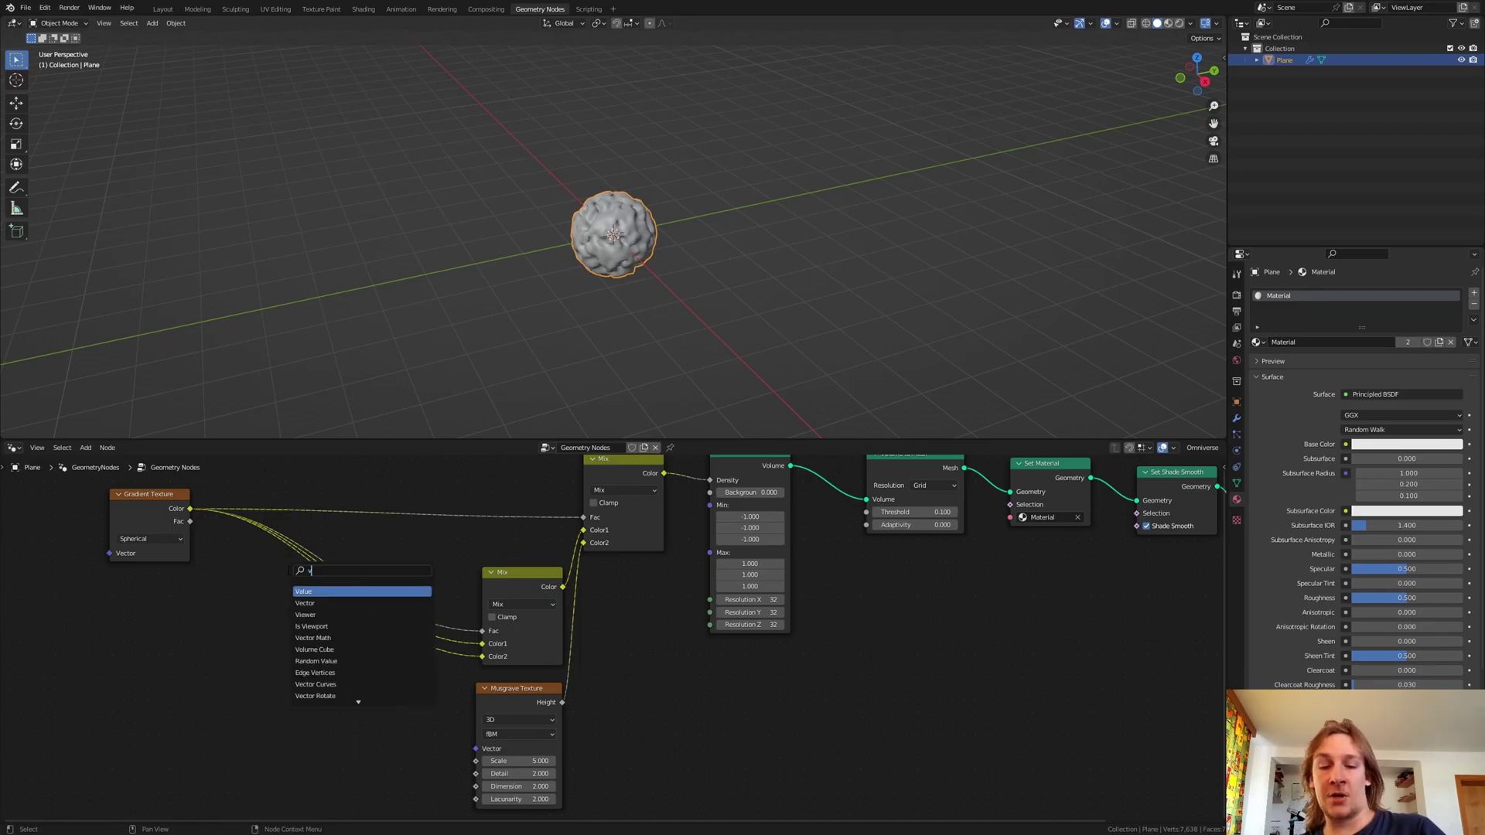
text(or)
click(313, 590)
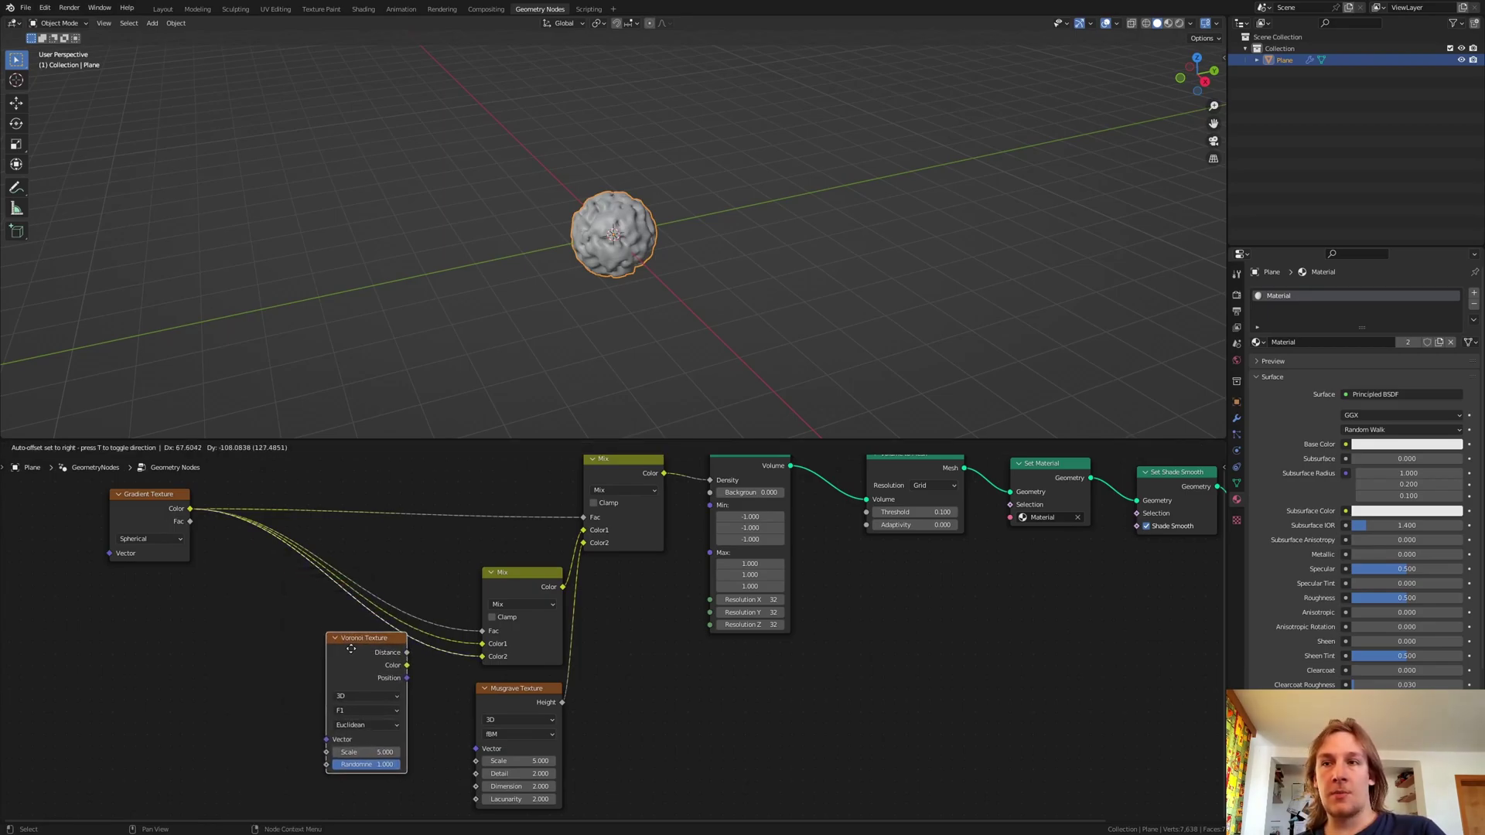
click(360, 652)
drag(363, 648, 205, 604)
- Insert a Musgrave Texture between the Voronoi and the Mix node
key(shift+a)
key(Escape)
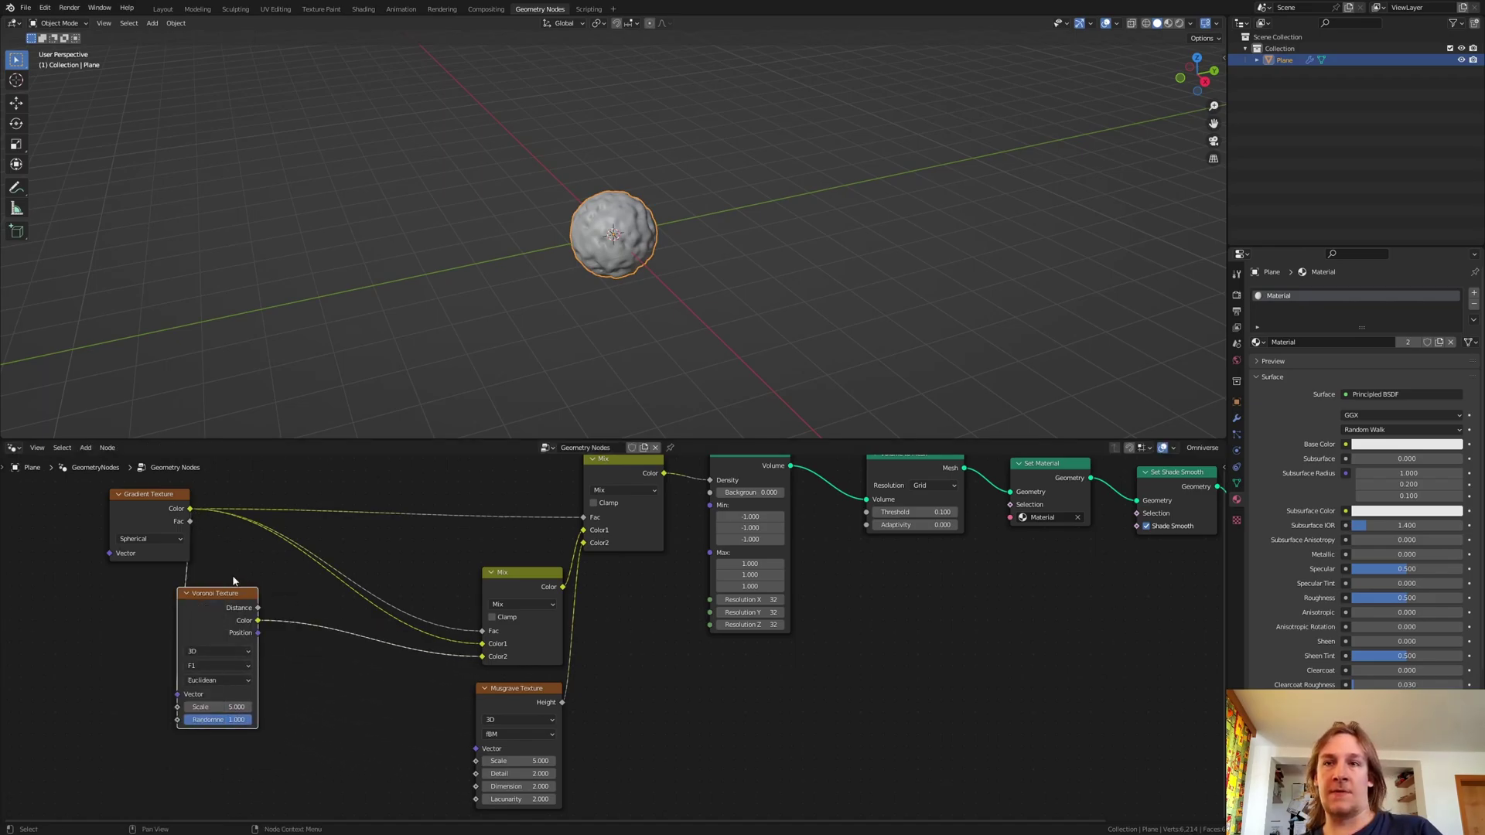
key(shift+a)
click(223, 574)
text(musgrave)
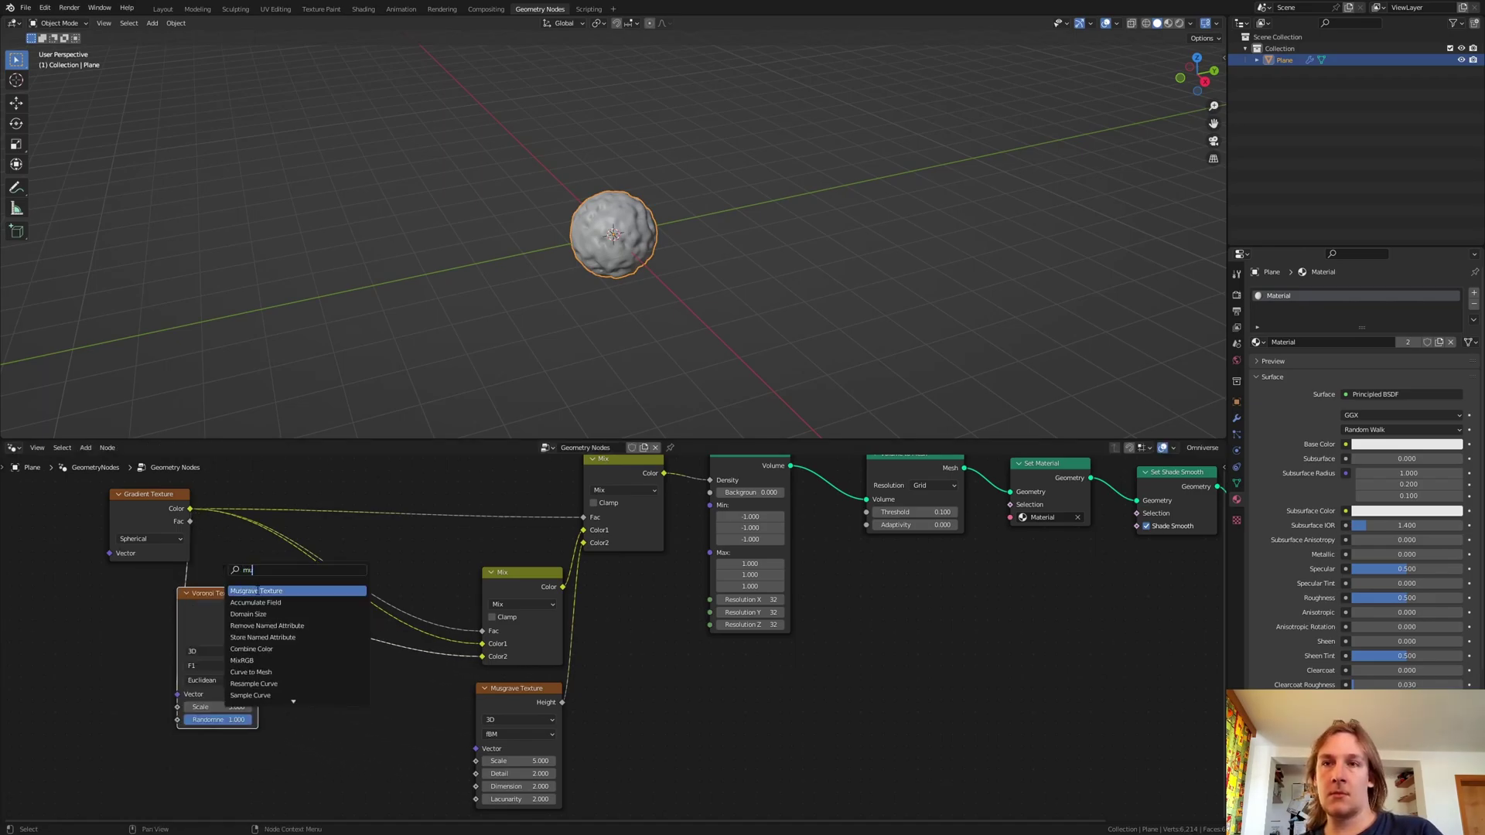
key(Return)
click(328, 640)
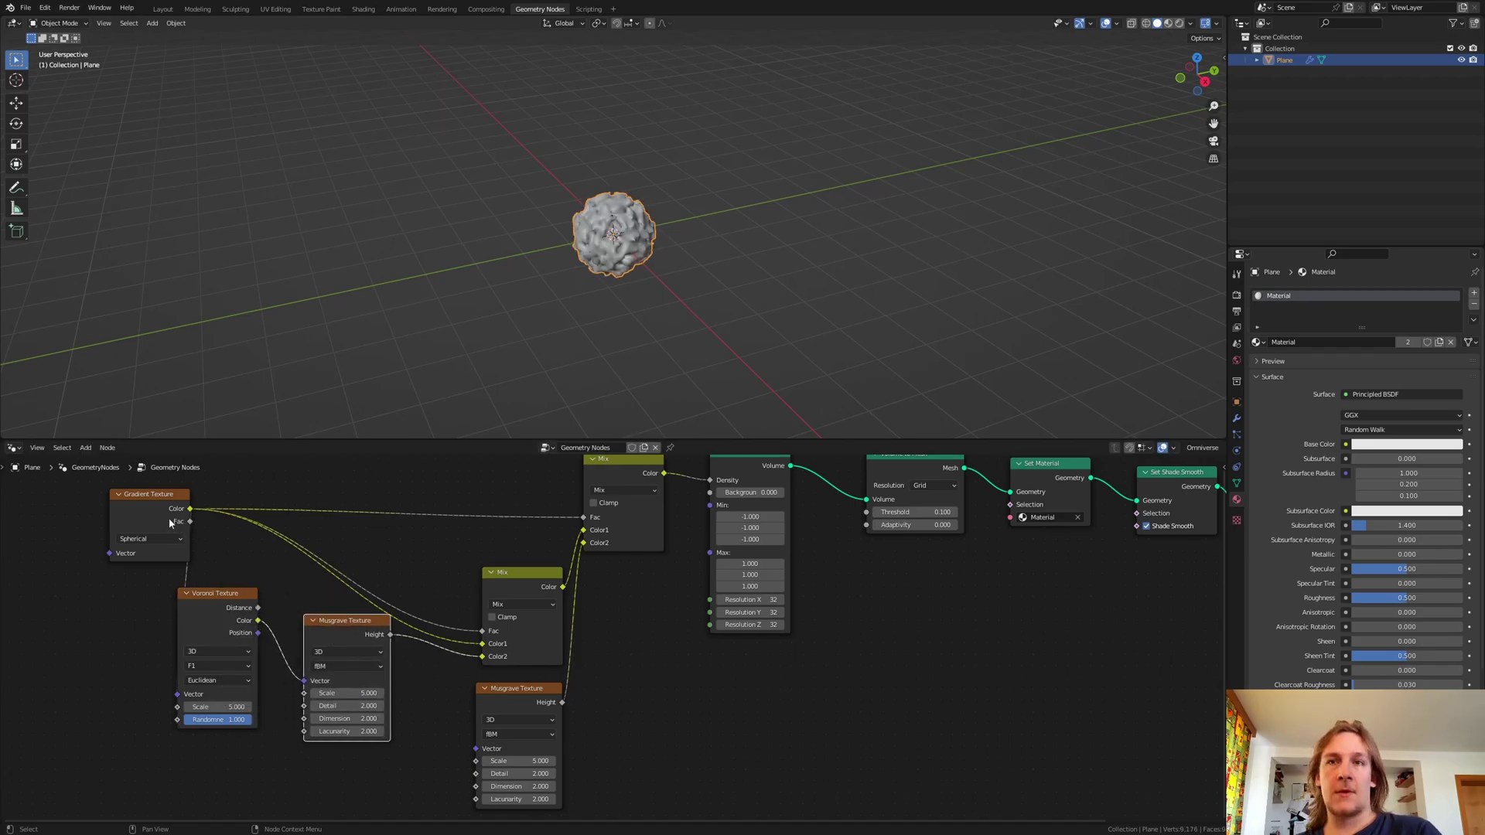
drag(170, 523, 79, 531)
- Set the Voronoi to 4D with gradient Color in W and the Distance to Edge feature
click(205, 651)
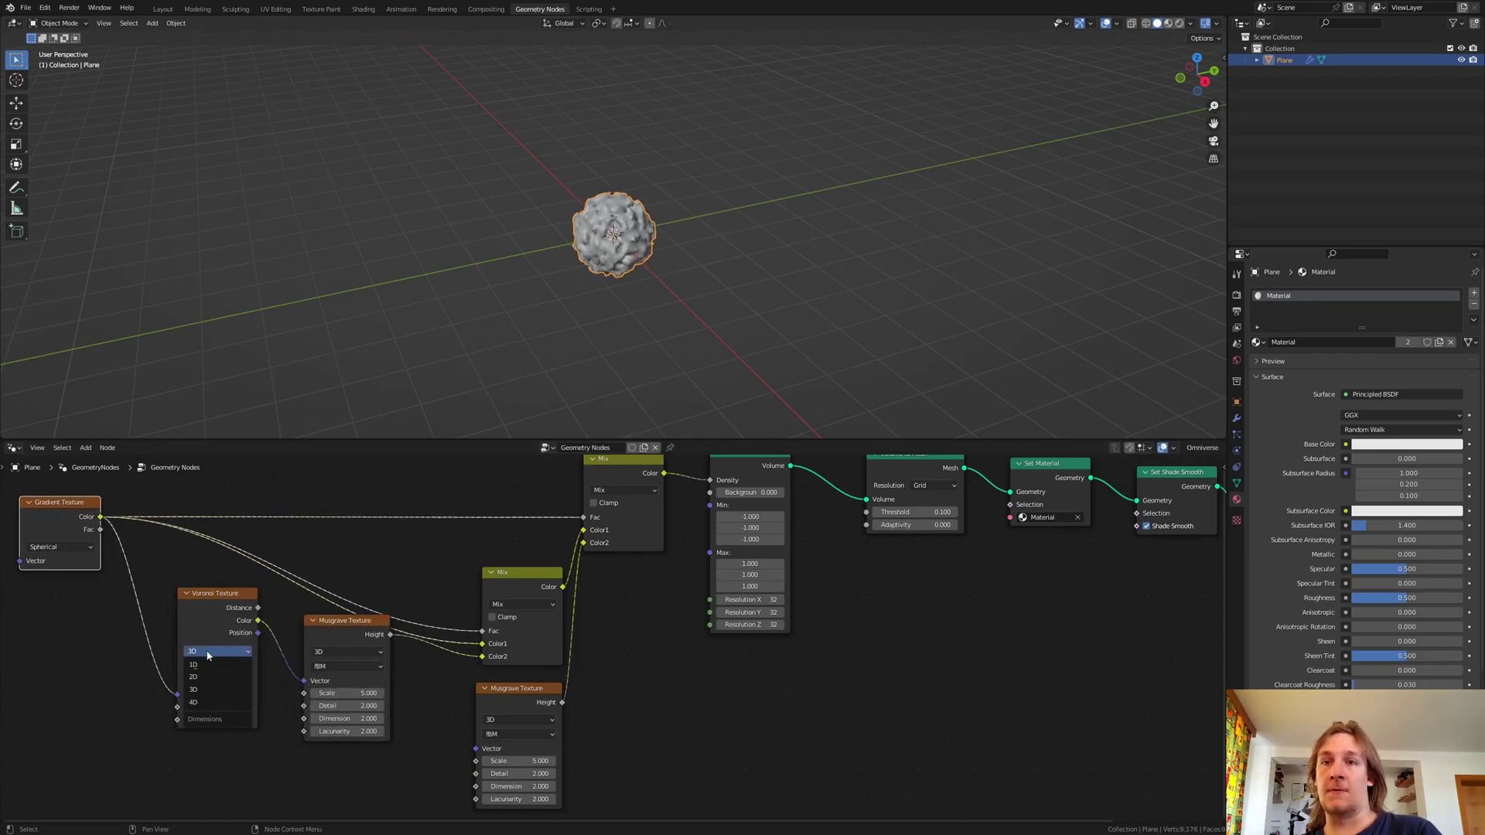
click(207, 705)
drag(178, 710, 179, 720)
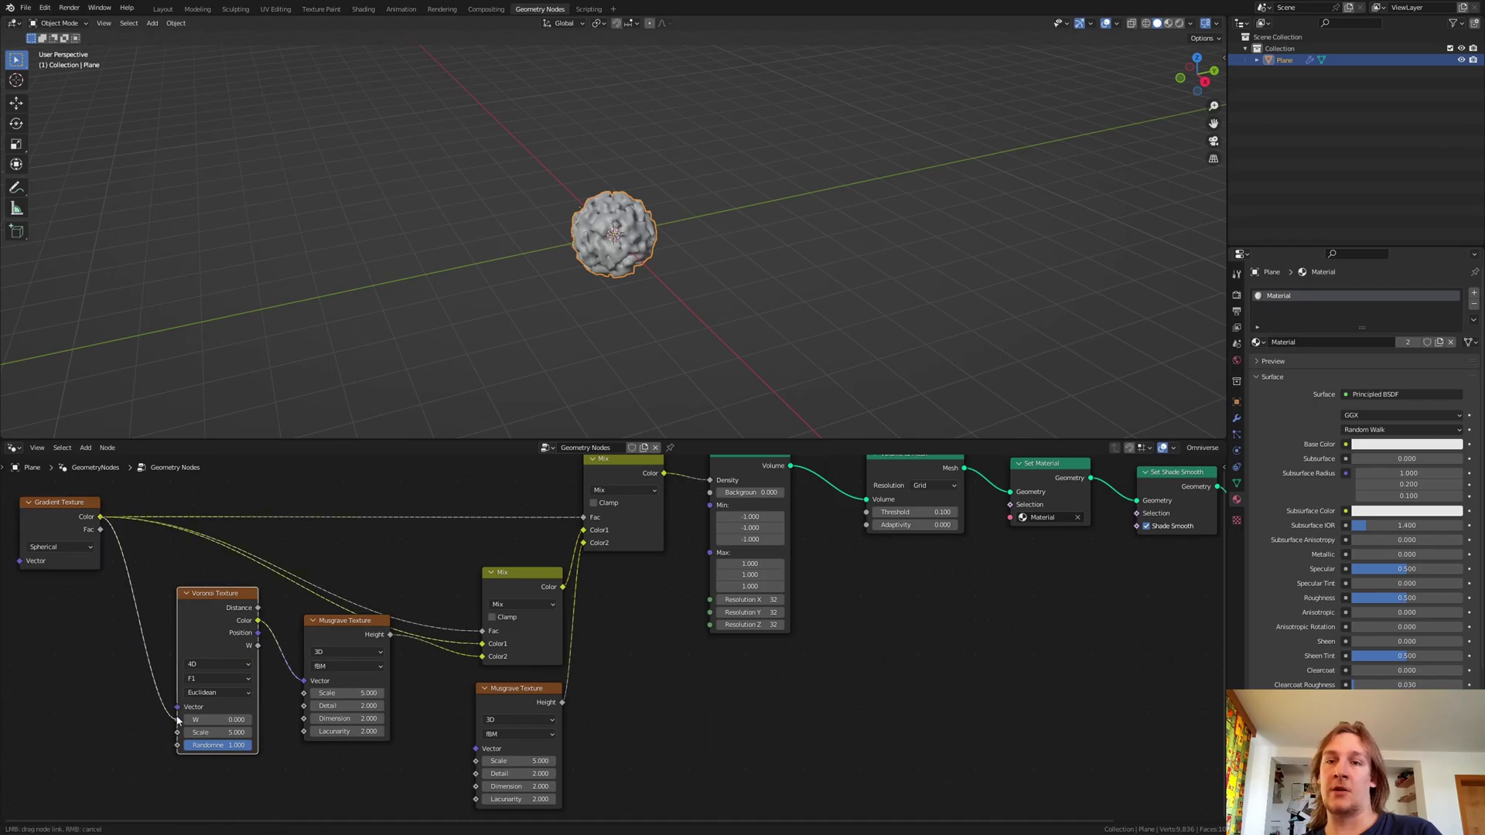
key(Home)
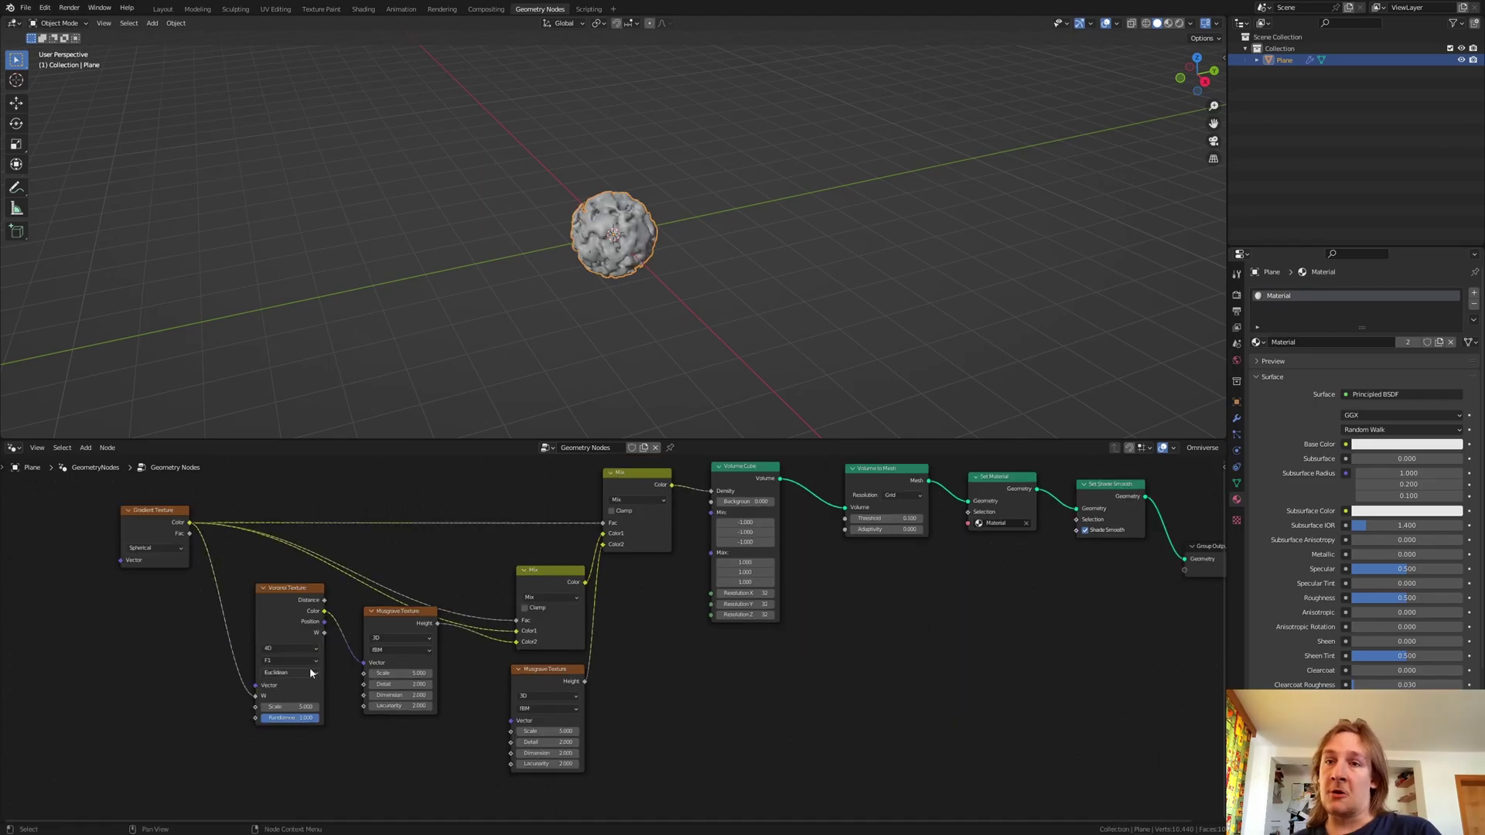
click(308, 661)
click(303, 705)
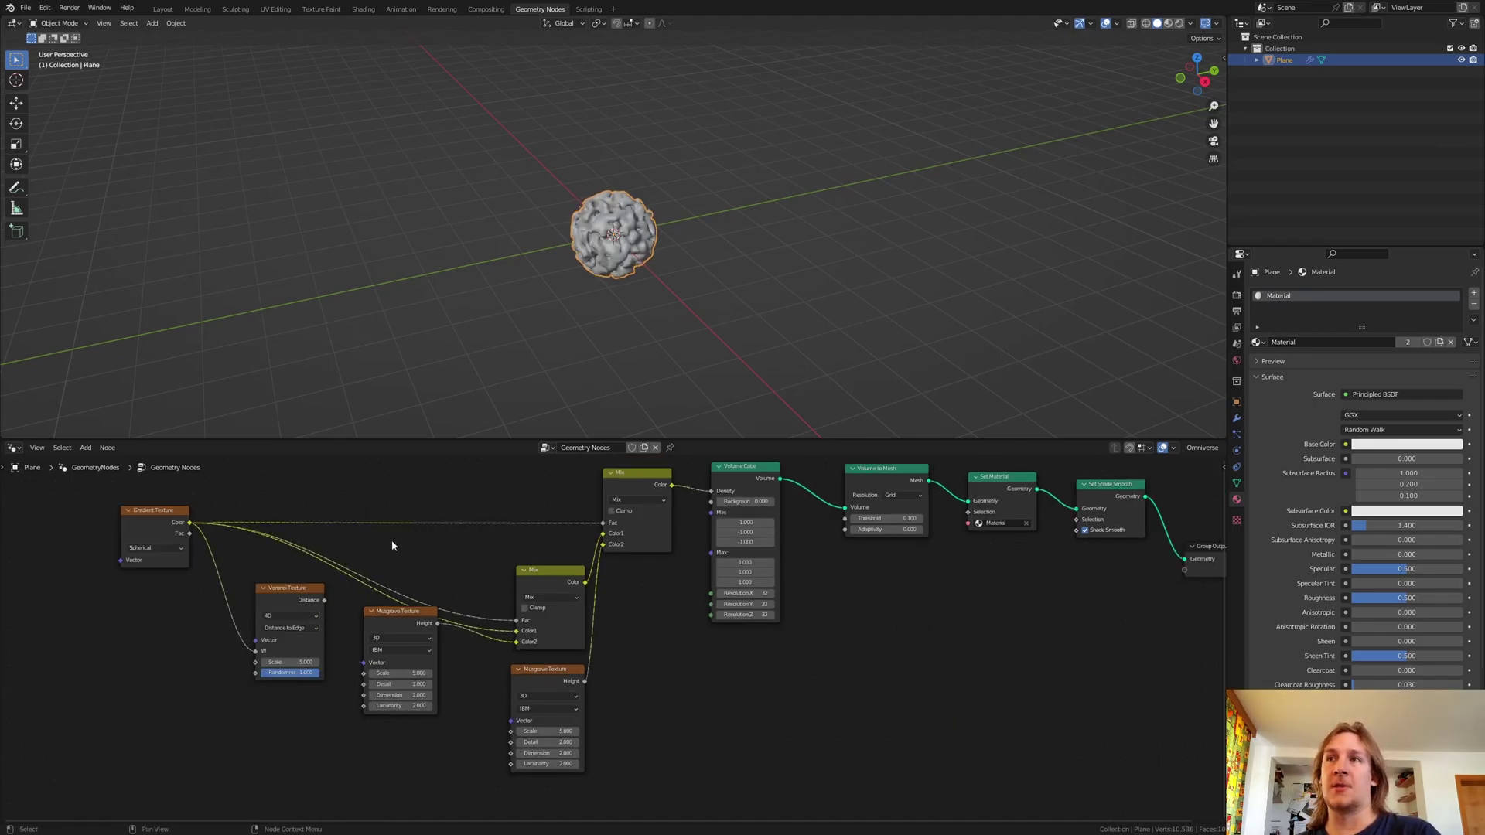
scroll(602, 225, up, 3)
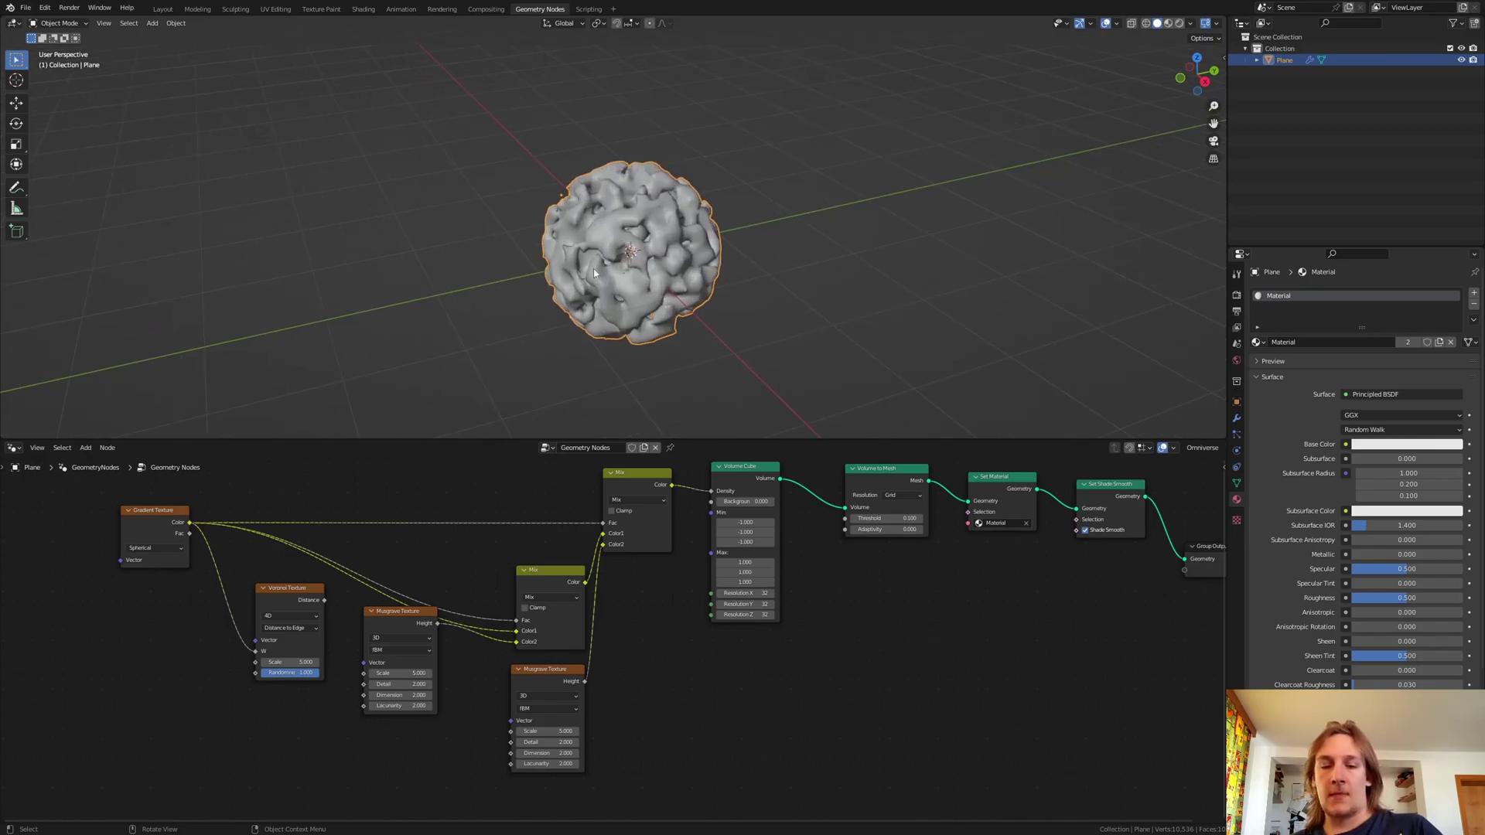
- Save the file and set Volume Cube Resolution X, Y and Z to 400
key(ctrl+s)
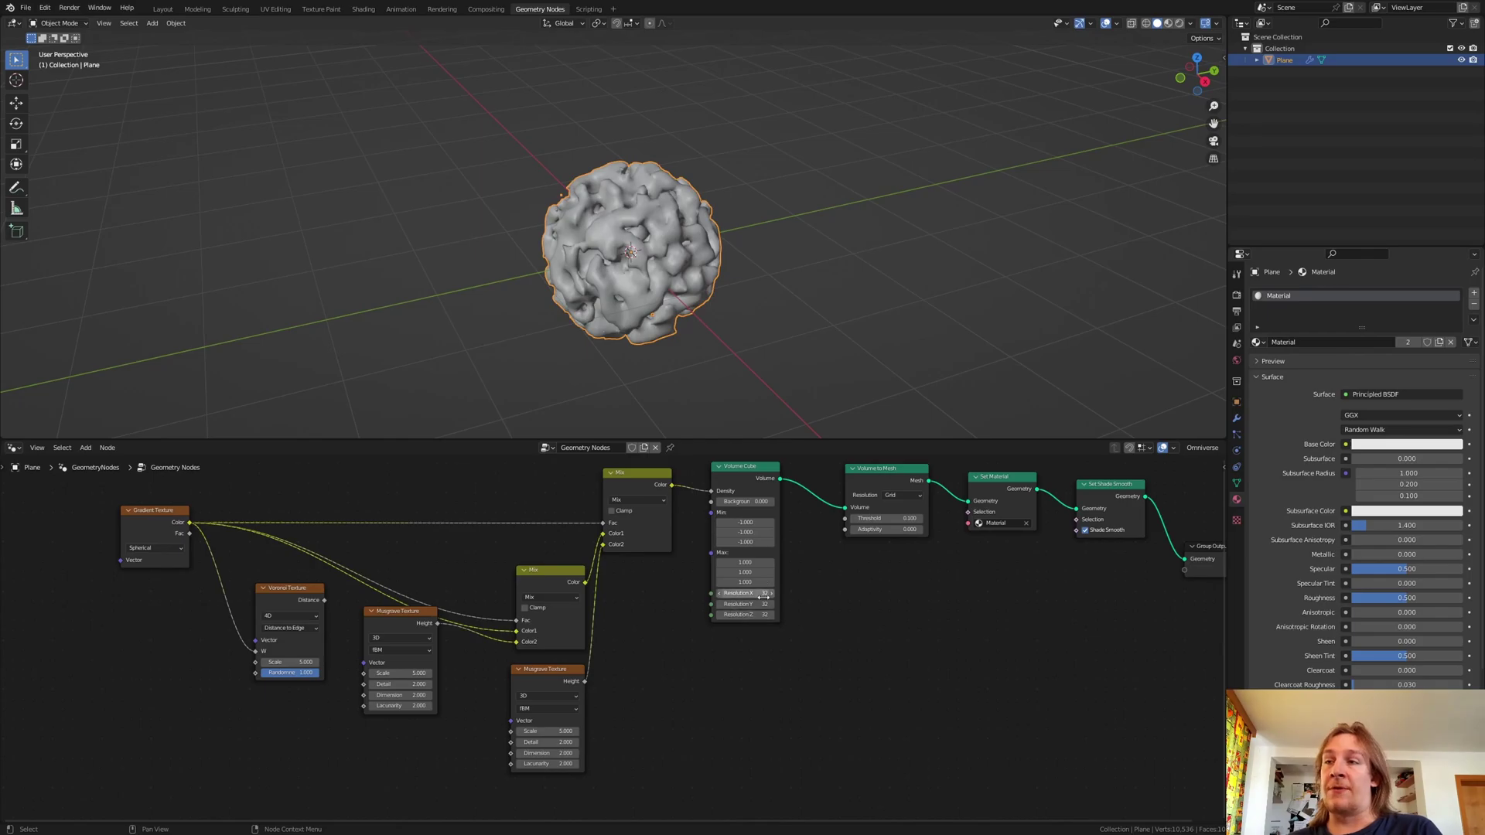
scroll(760, 615, up, 3)
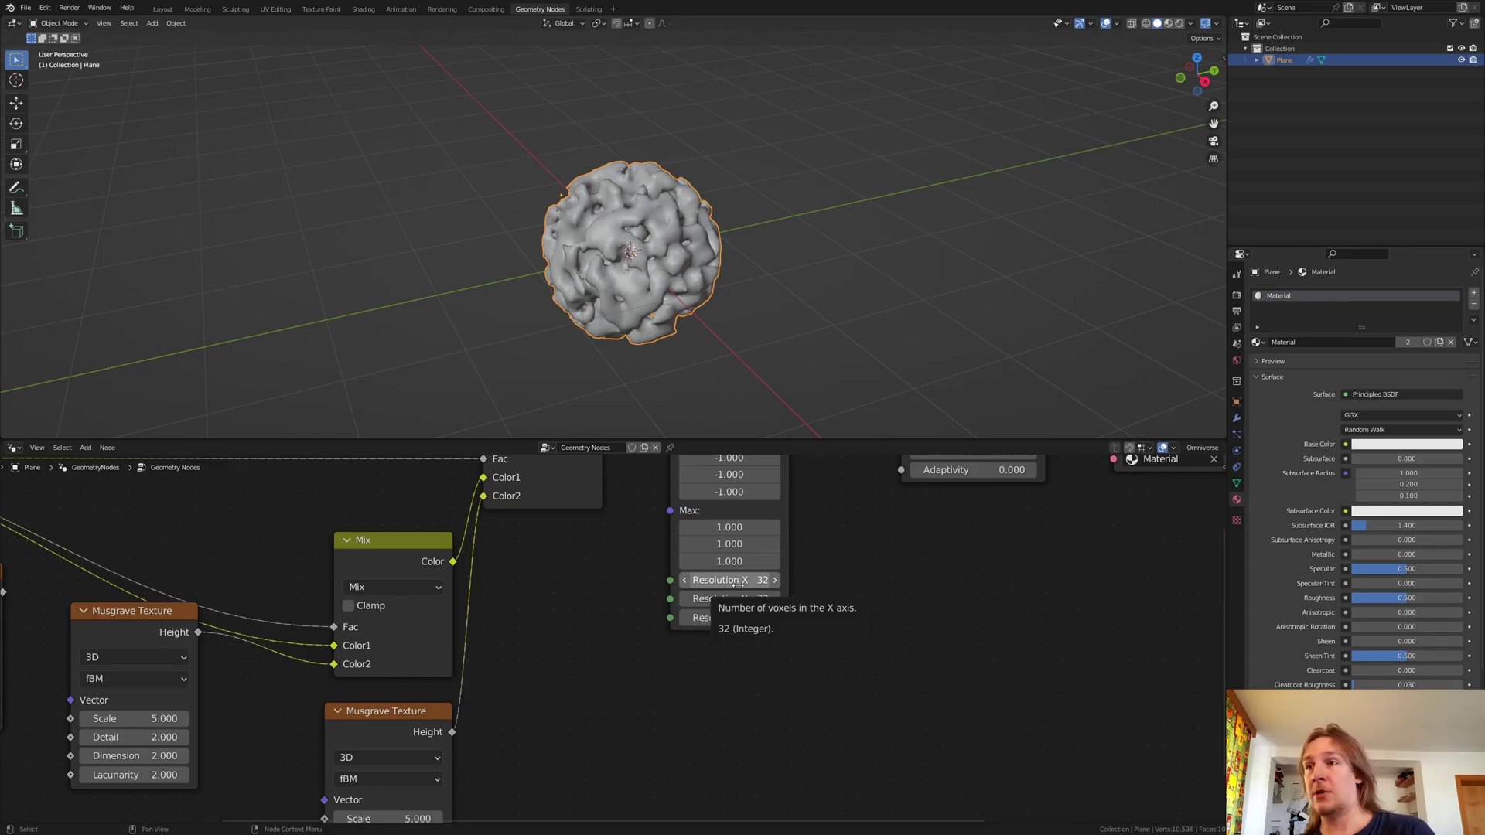
drag(731, 581, 733, 619)
text(400)
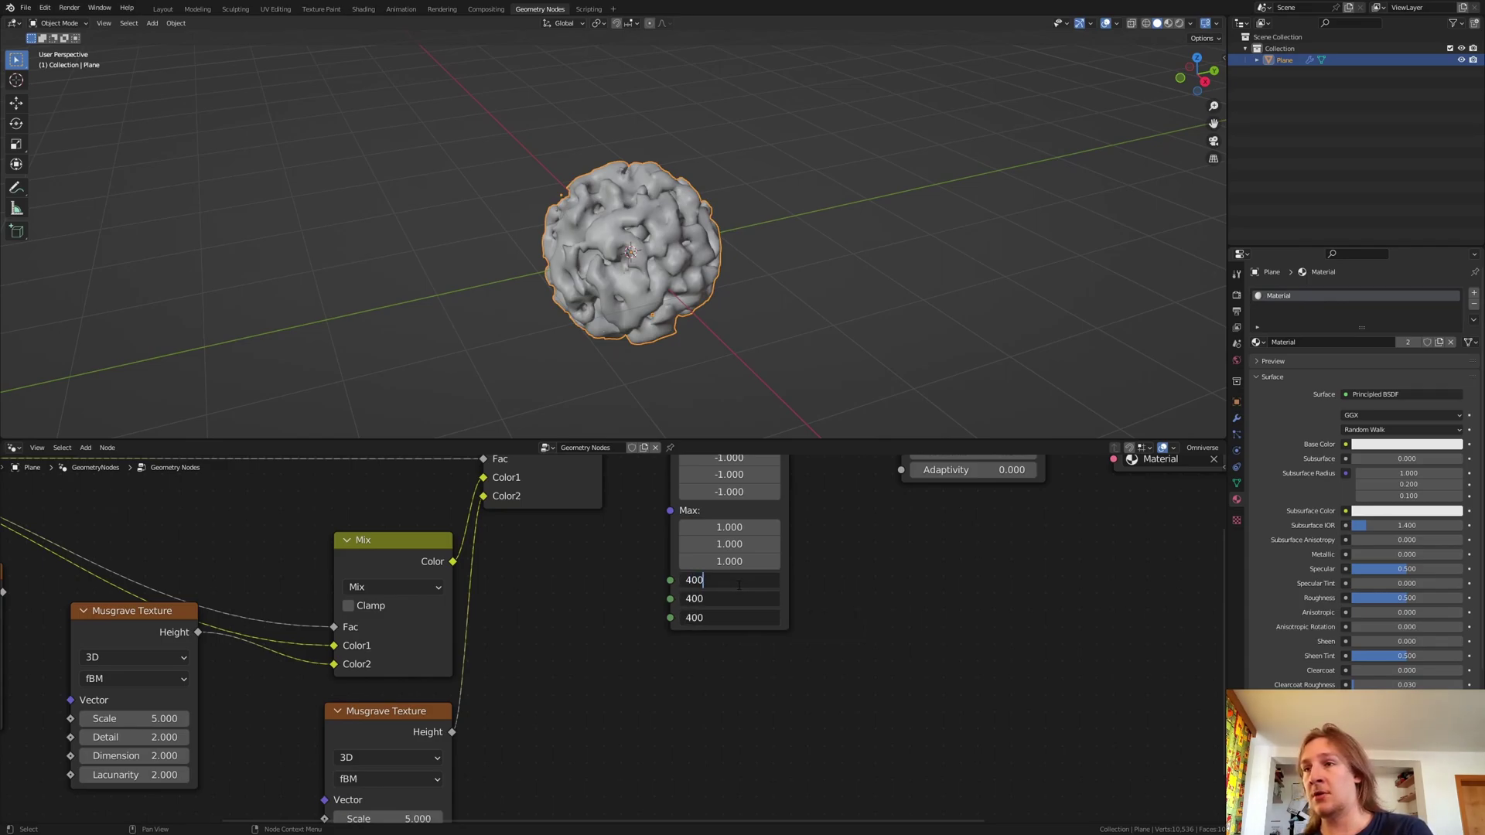
key(Return)
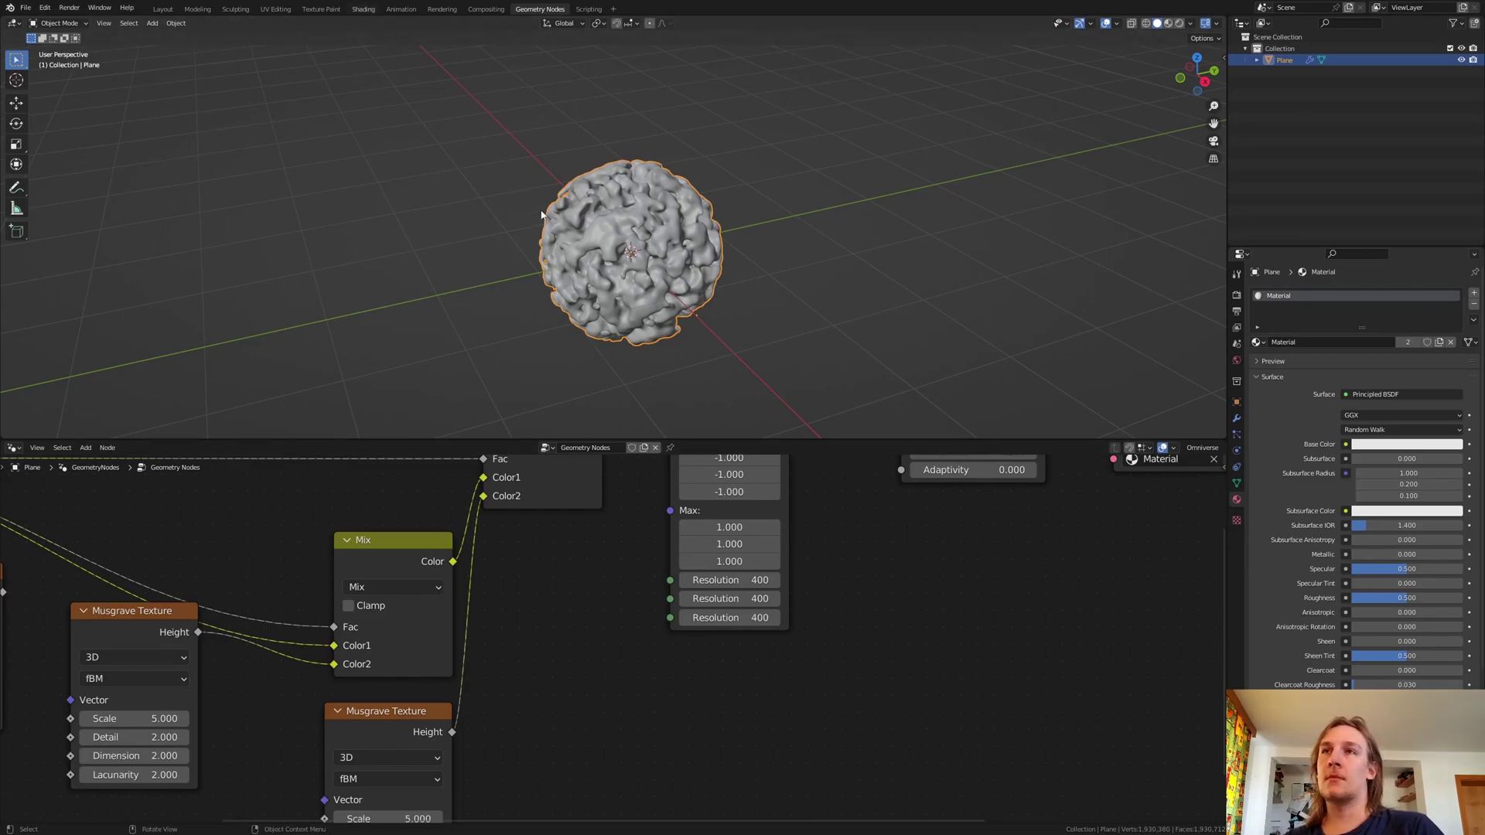
- In the Shading workspace, show the Rendered view and set render Max Samples to 640 (128*5)
key(ctrl+Page_Up)
key(ctrl+Page_Up)
key(ctrl+Page_Up)
key(ctrl+Page_Up)
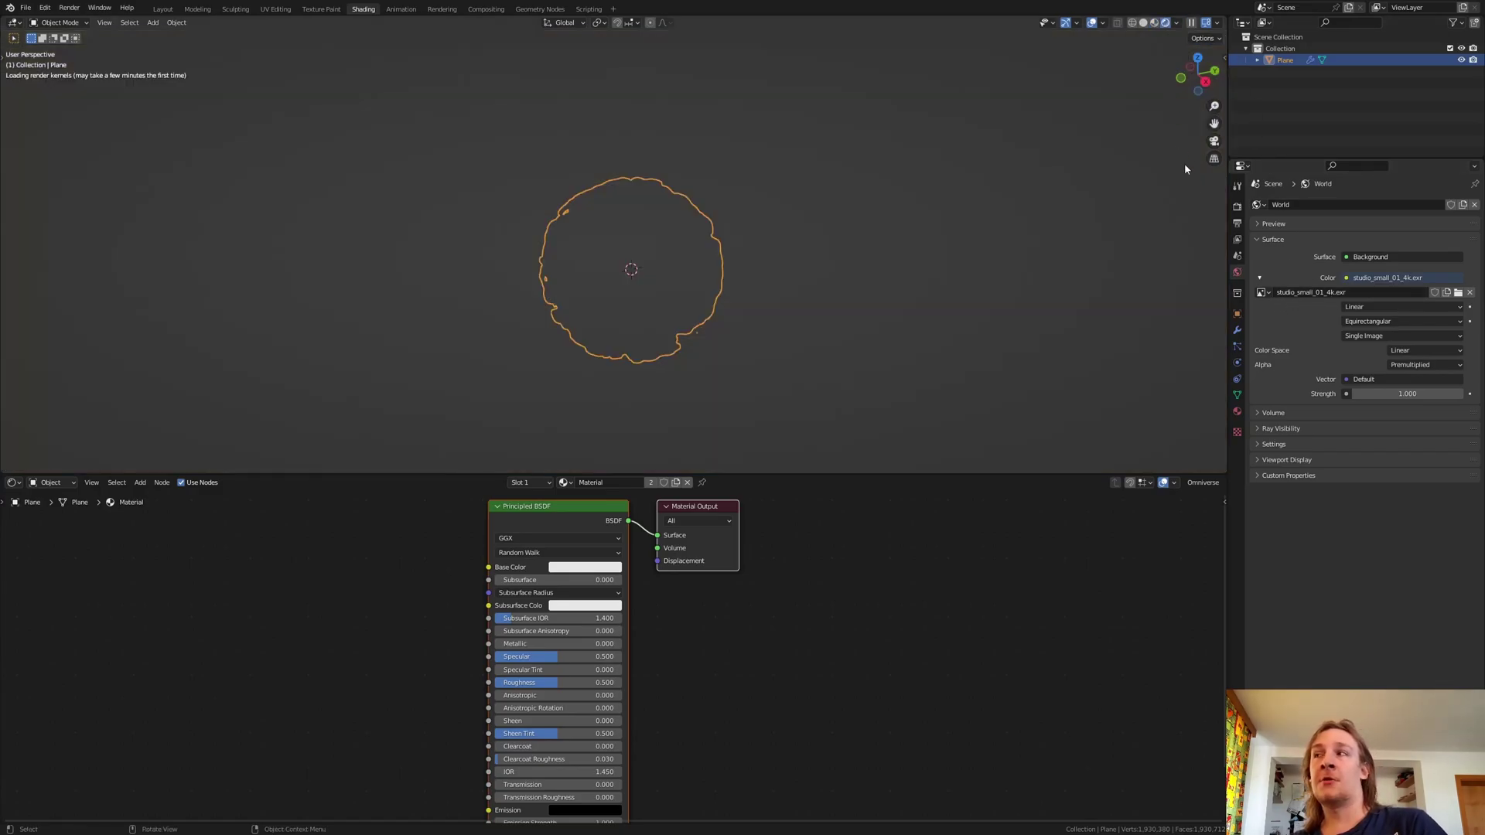
click(1179, 23)
click(1237, 208)
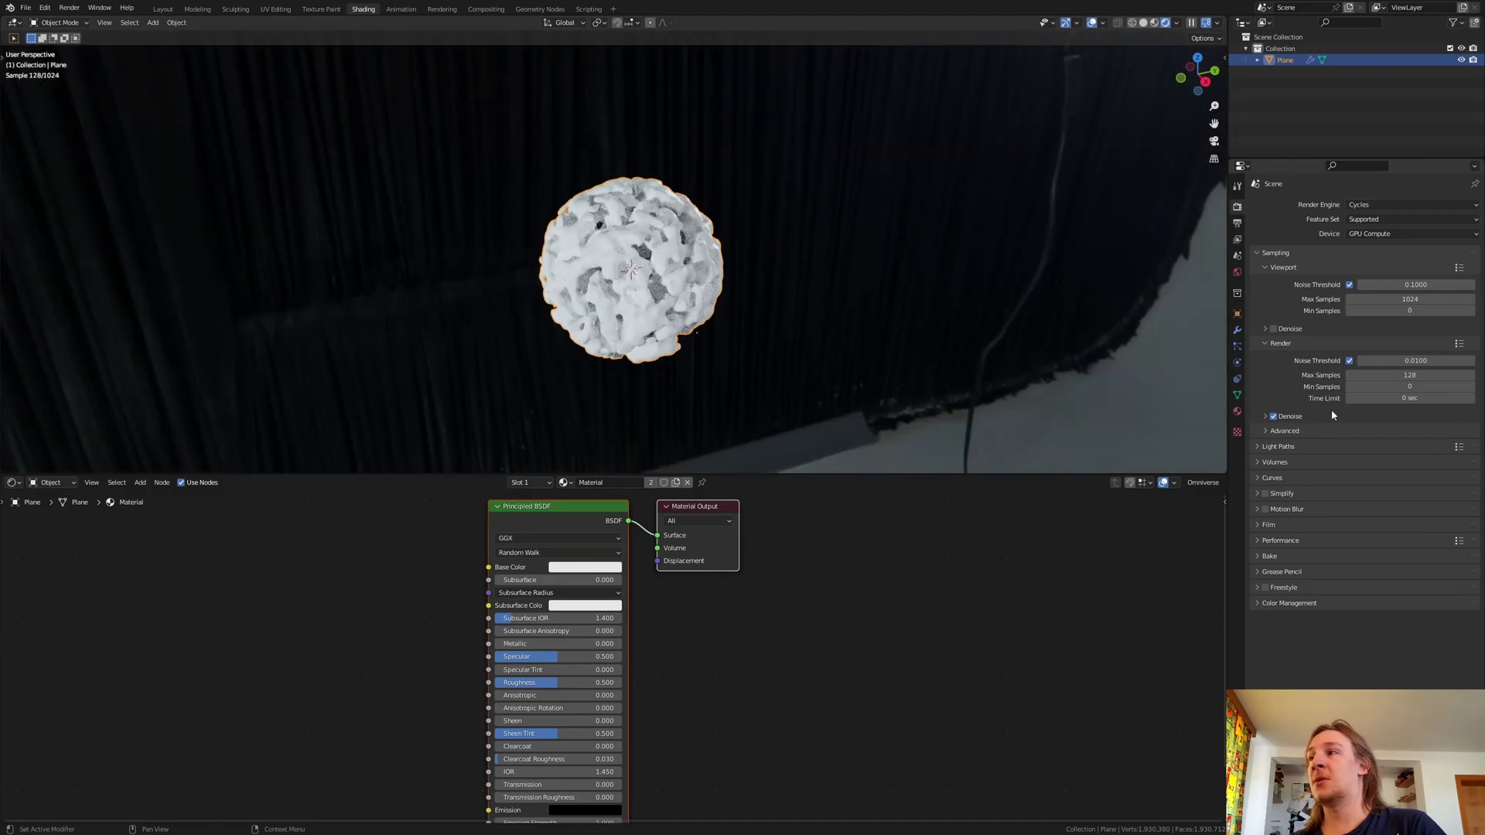
click(1428, 375)
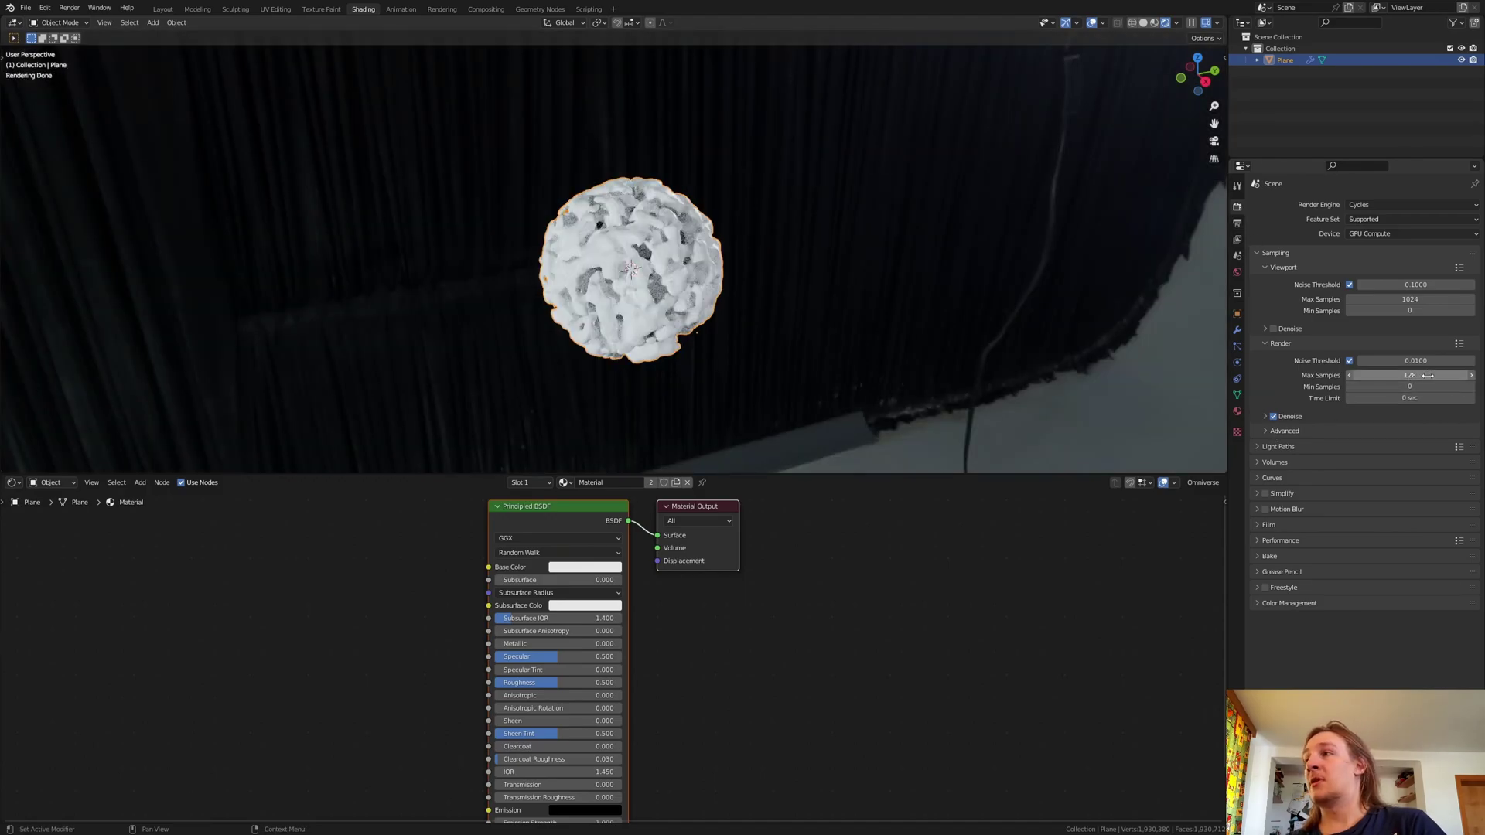
click(1427, 375)
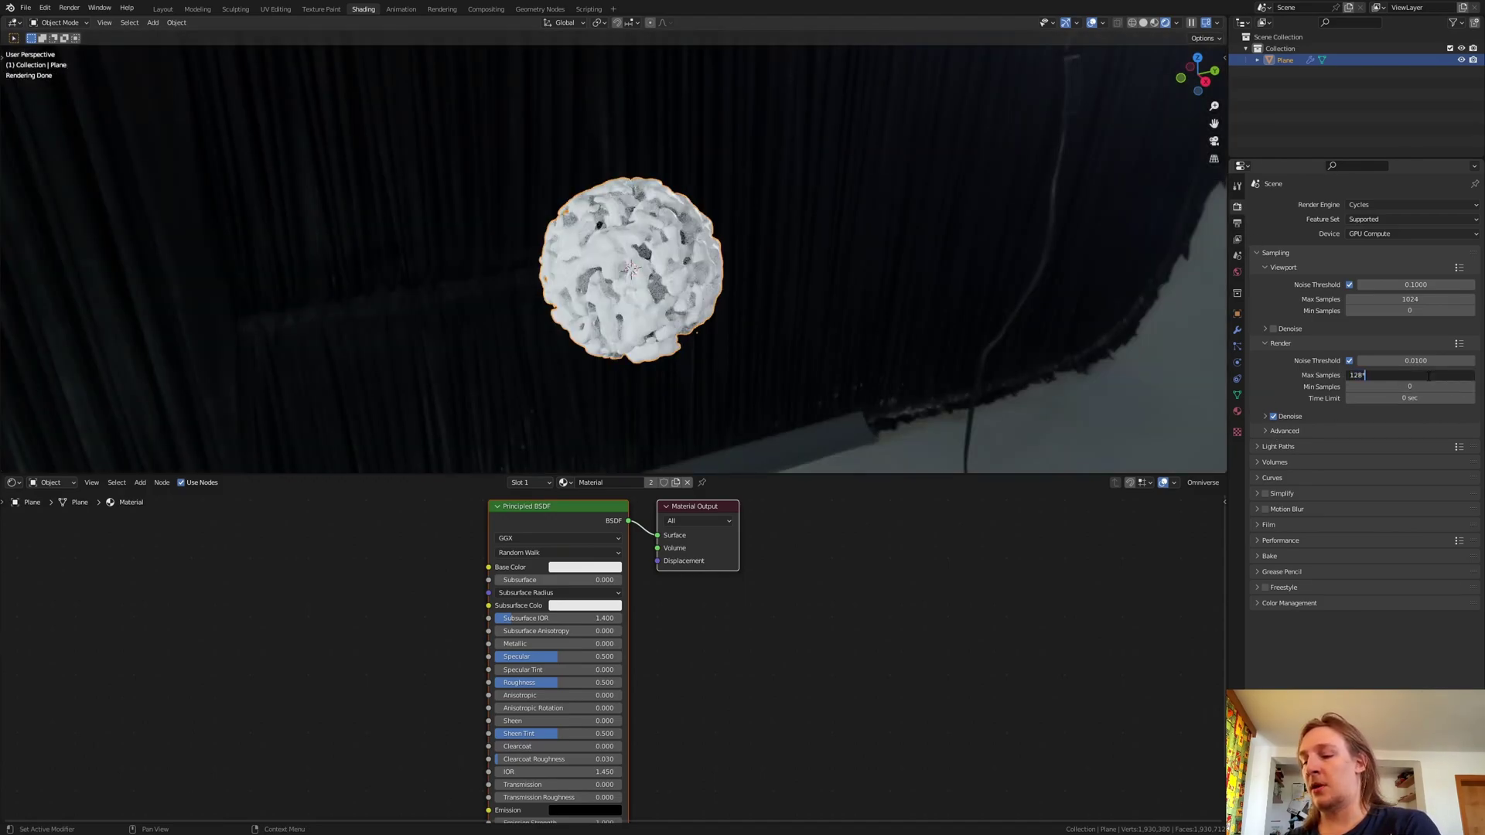
text(*5)
key(Return)
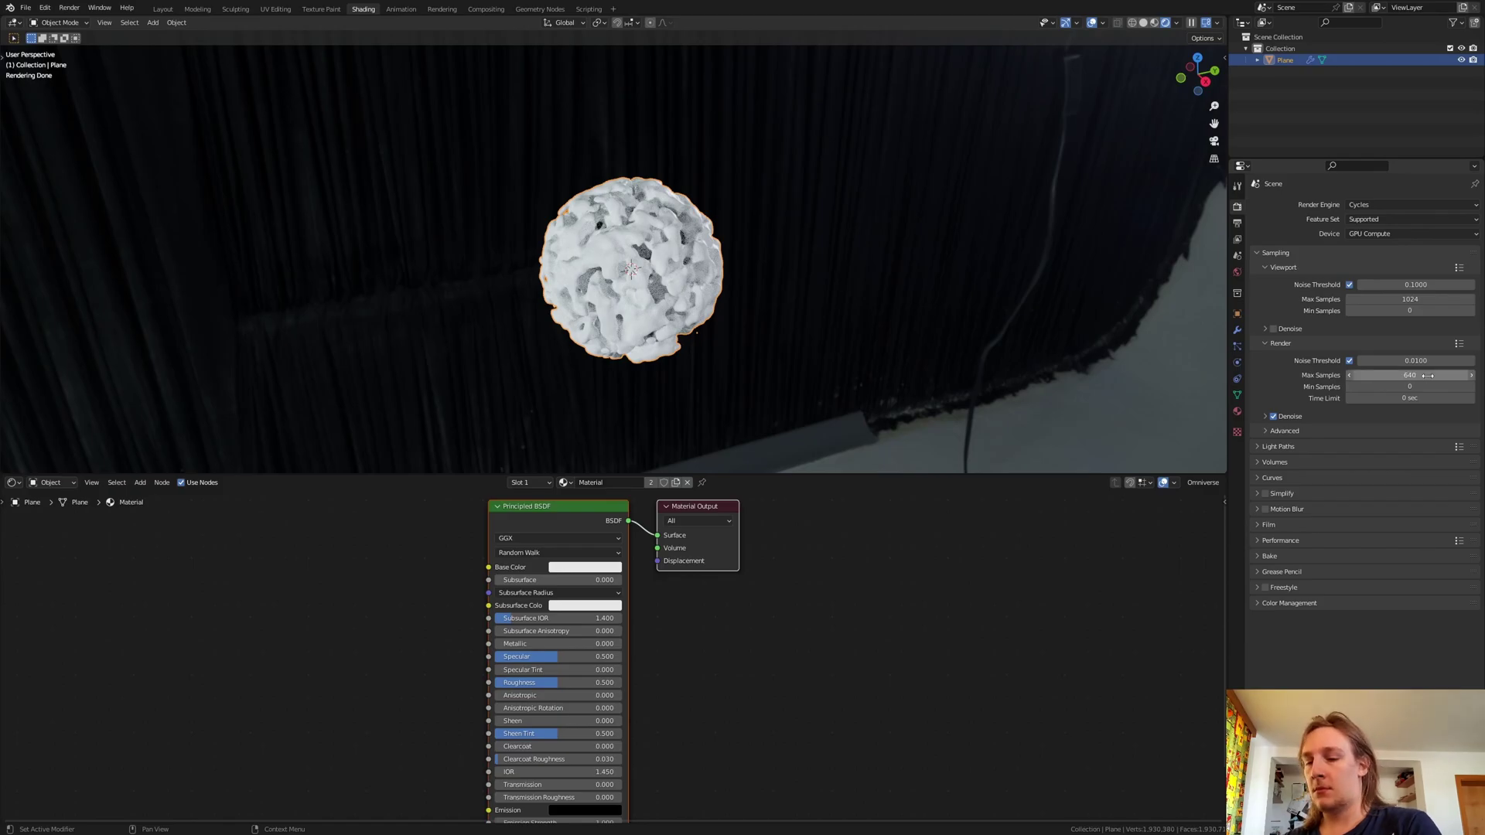
- Enable Film Transparent and Transparent Glass, and select the Principled BSDF node
click(1288, 524)
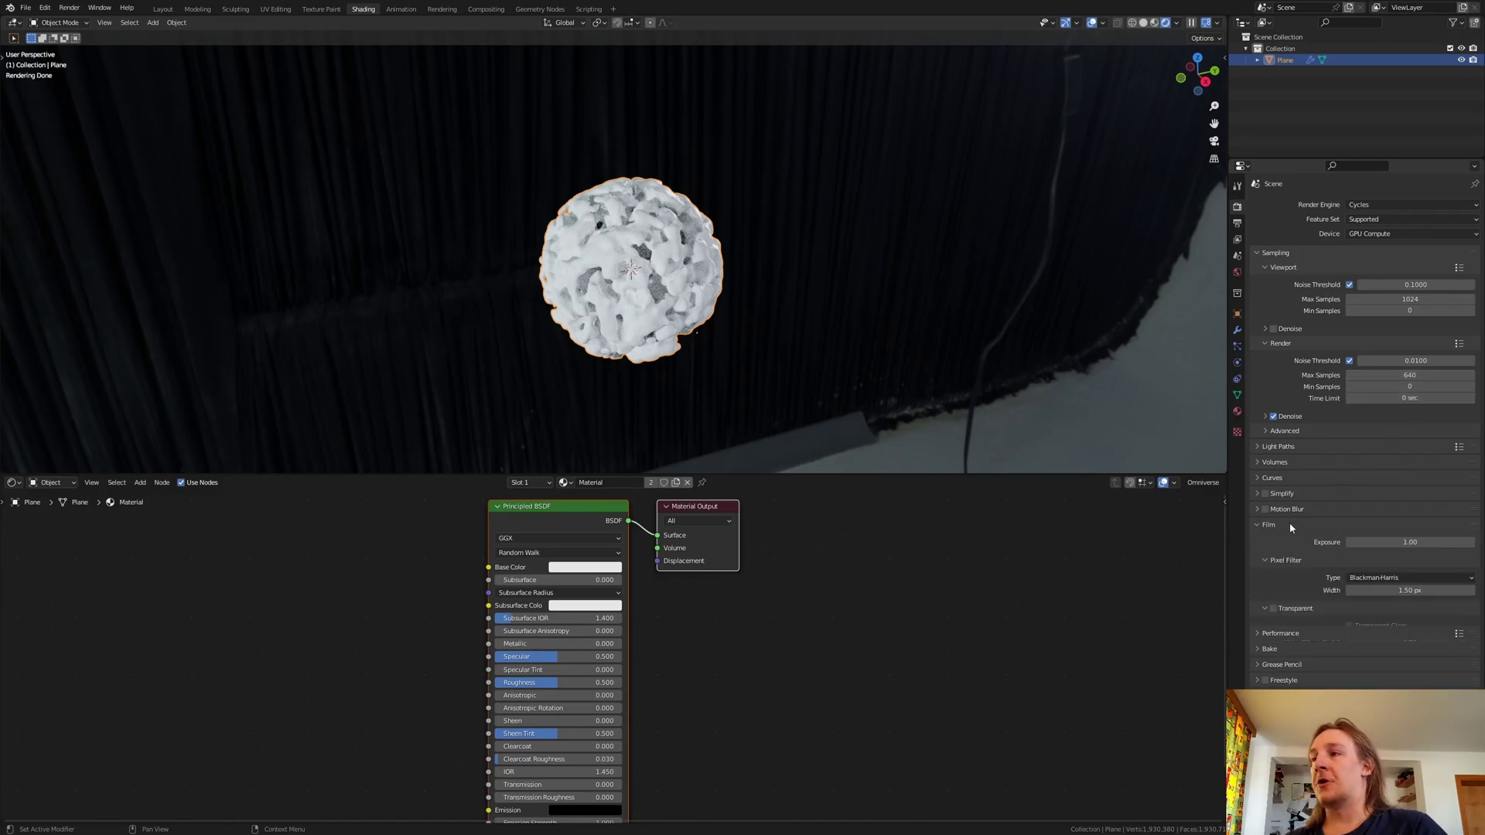
click(1273, 610)
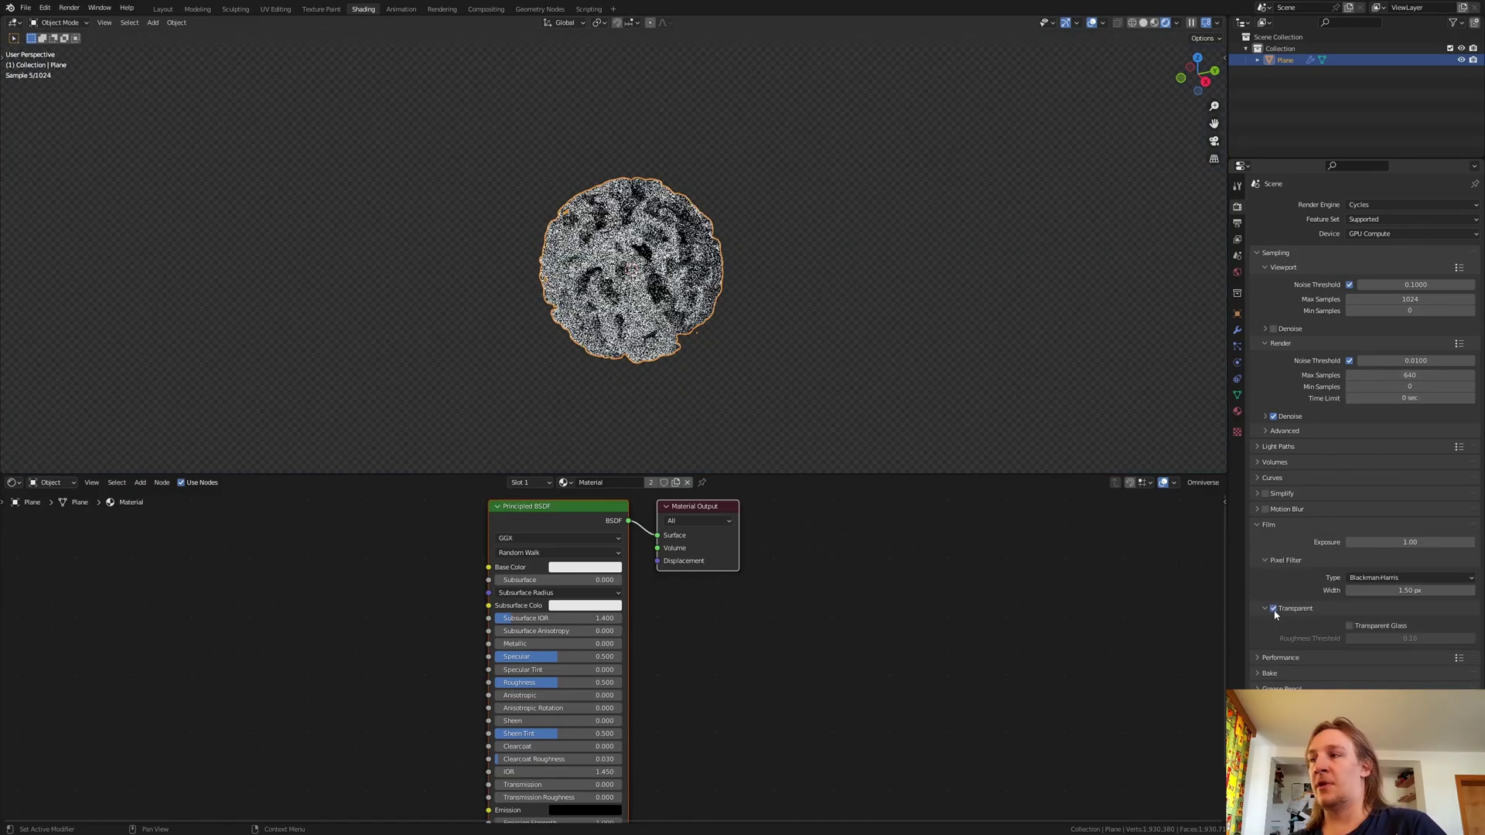
click(1350, 627)
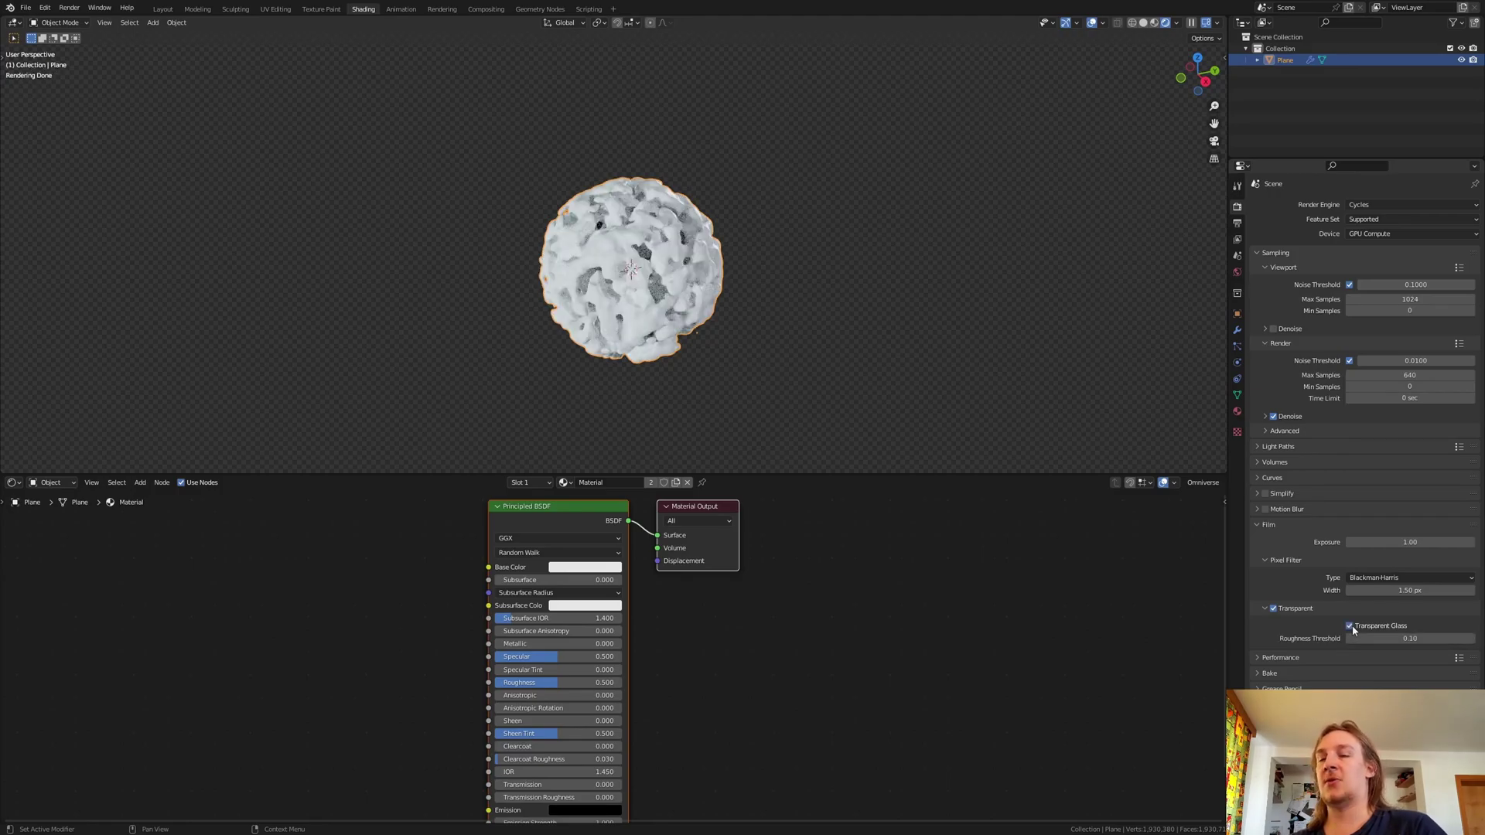
click(574, 519)
- Replace the Principled BSDF with a Mix Shader feeding the Material Output Surface
key(Delete)
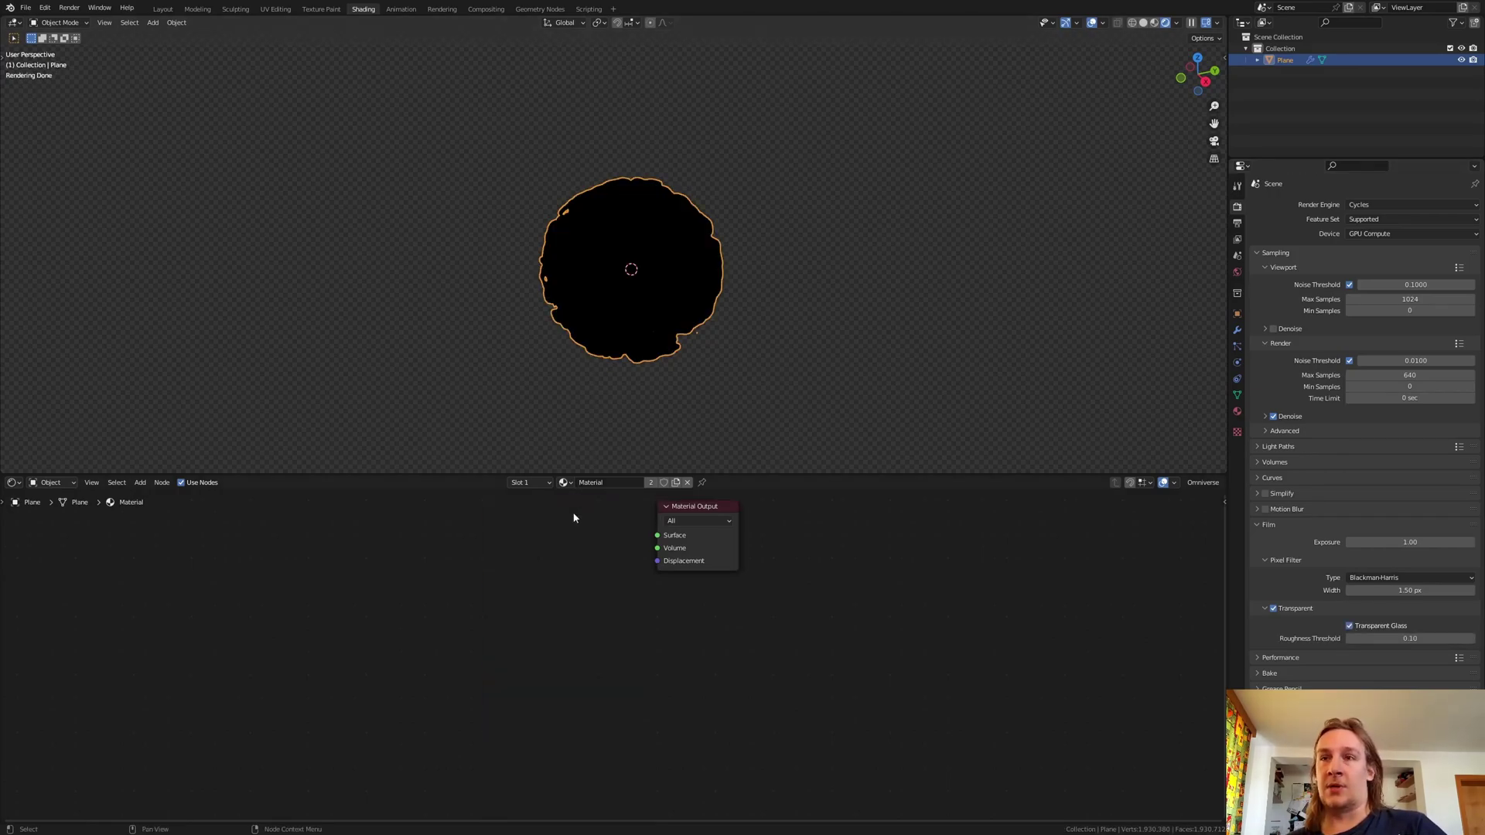
middle_drag(467, 590, 536, 628)
key(shift+a)
text(mi)
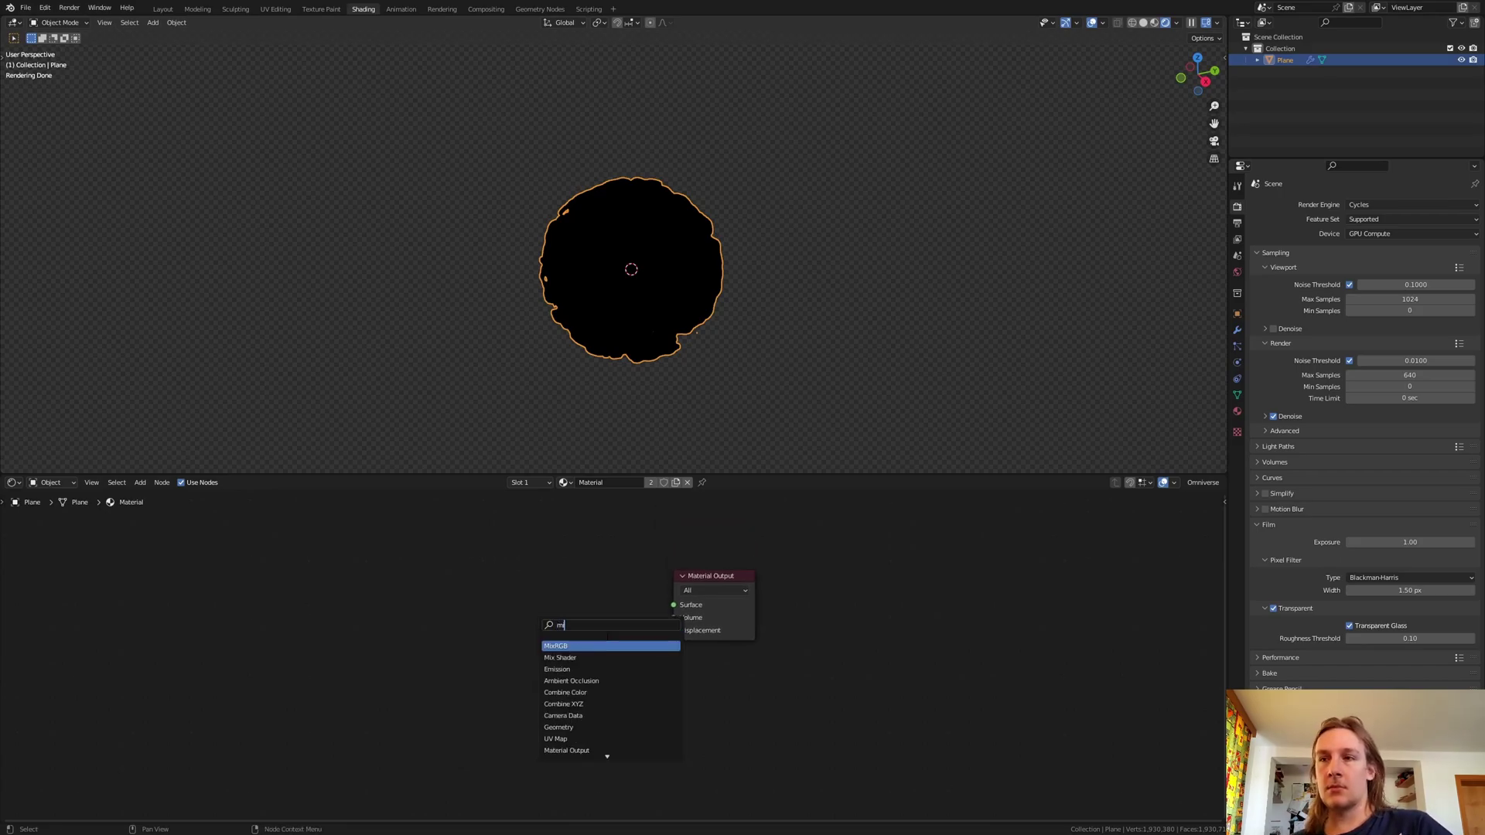
key(Down)
key(Return)
click(541, 611)
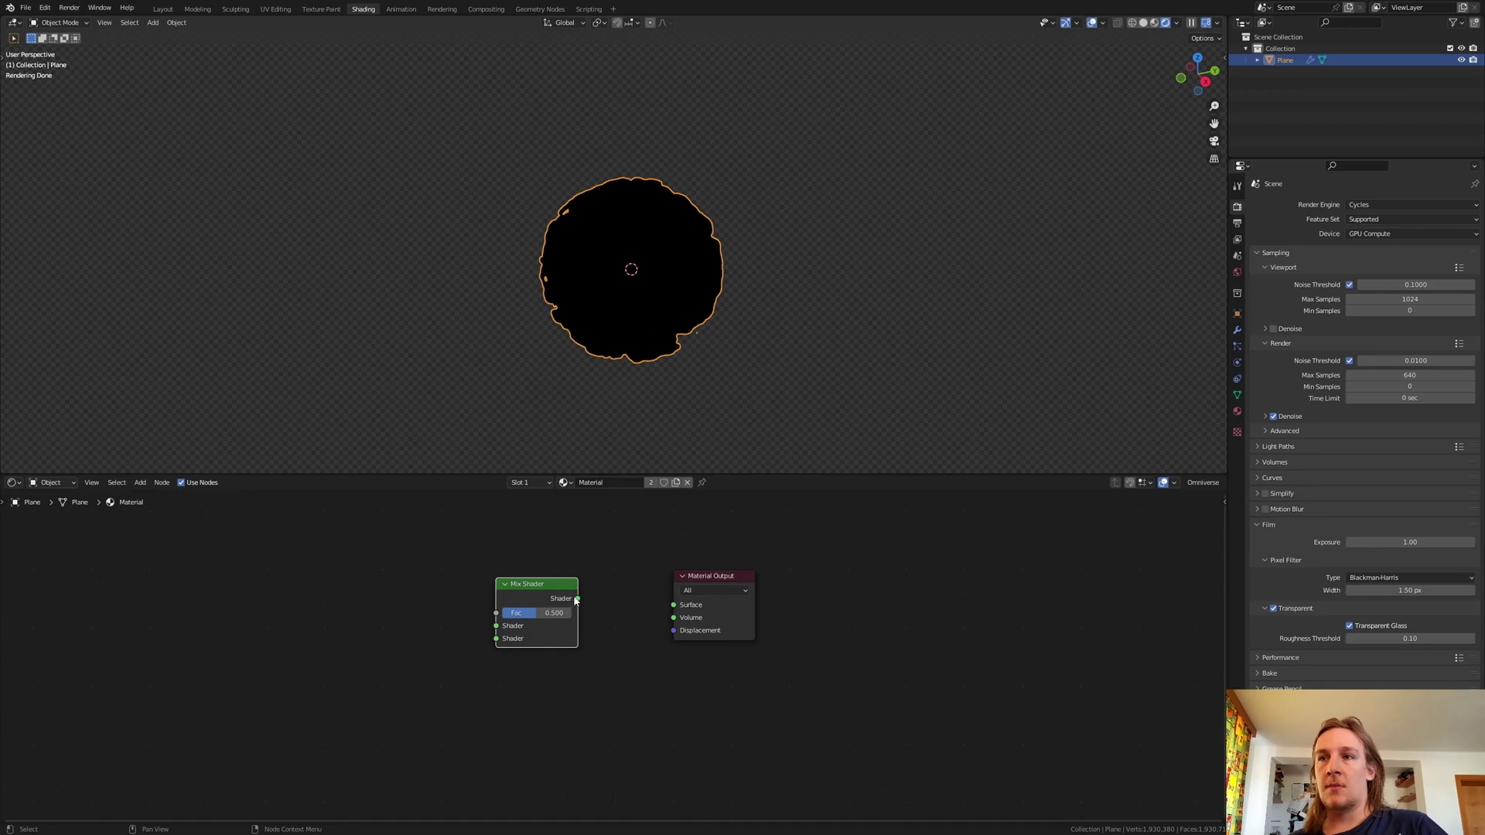
mouse_move(577, 599)
mouse_down()
mouse_move(660, 607)
mouse_move(587, 592)
mouse_up()
- Plug a red Subsurface Scattering shader into the Mix Shader's first input
text(su)
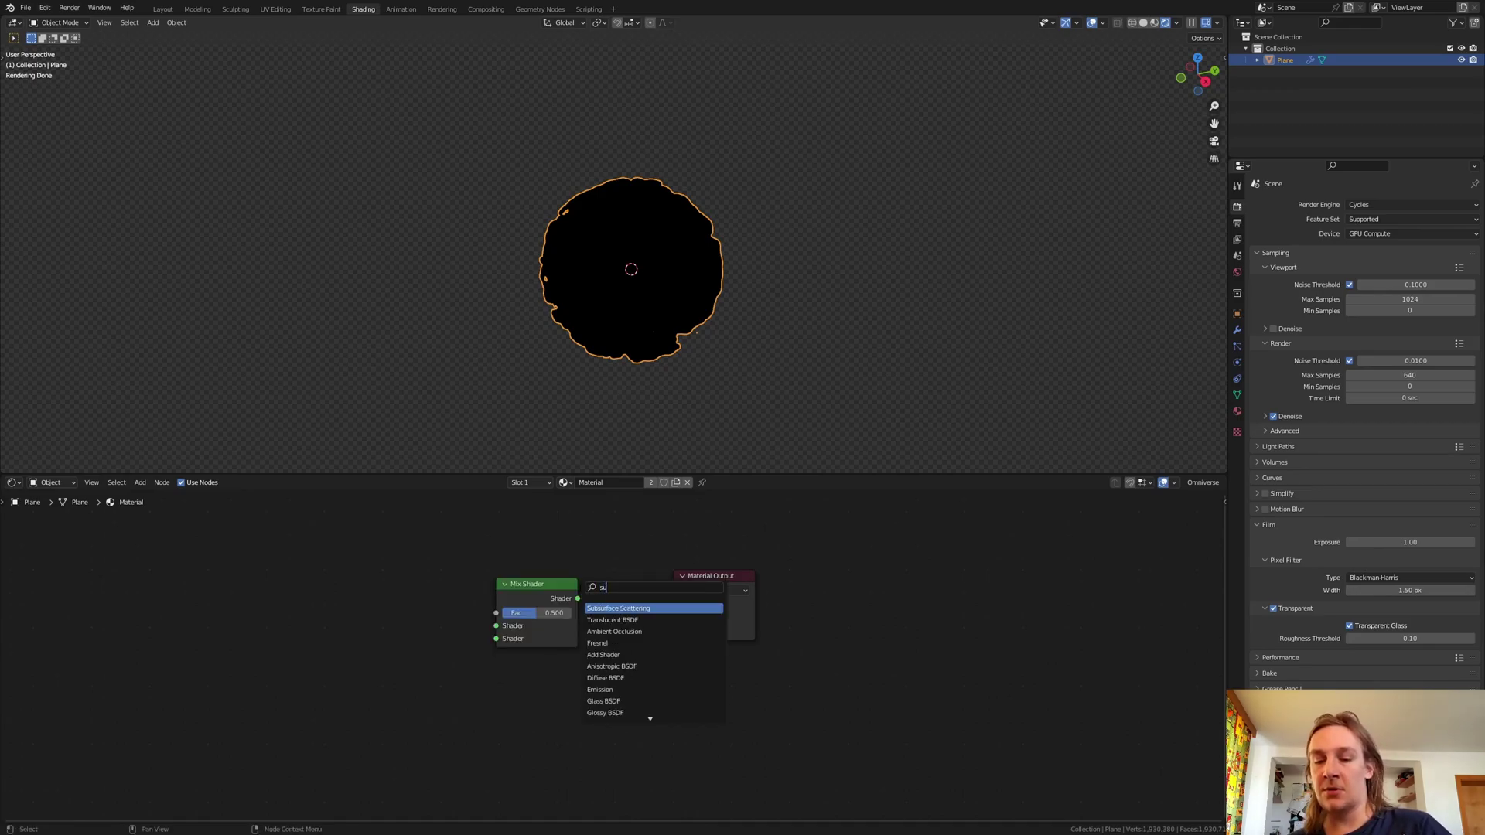
text(b)
key(Return)
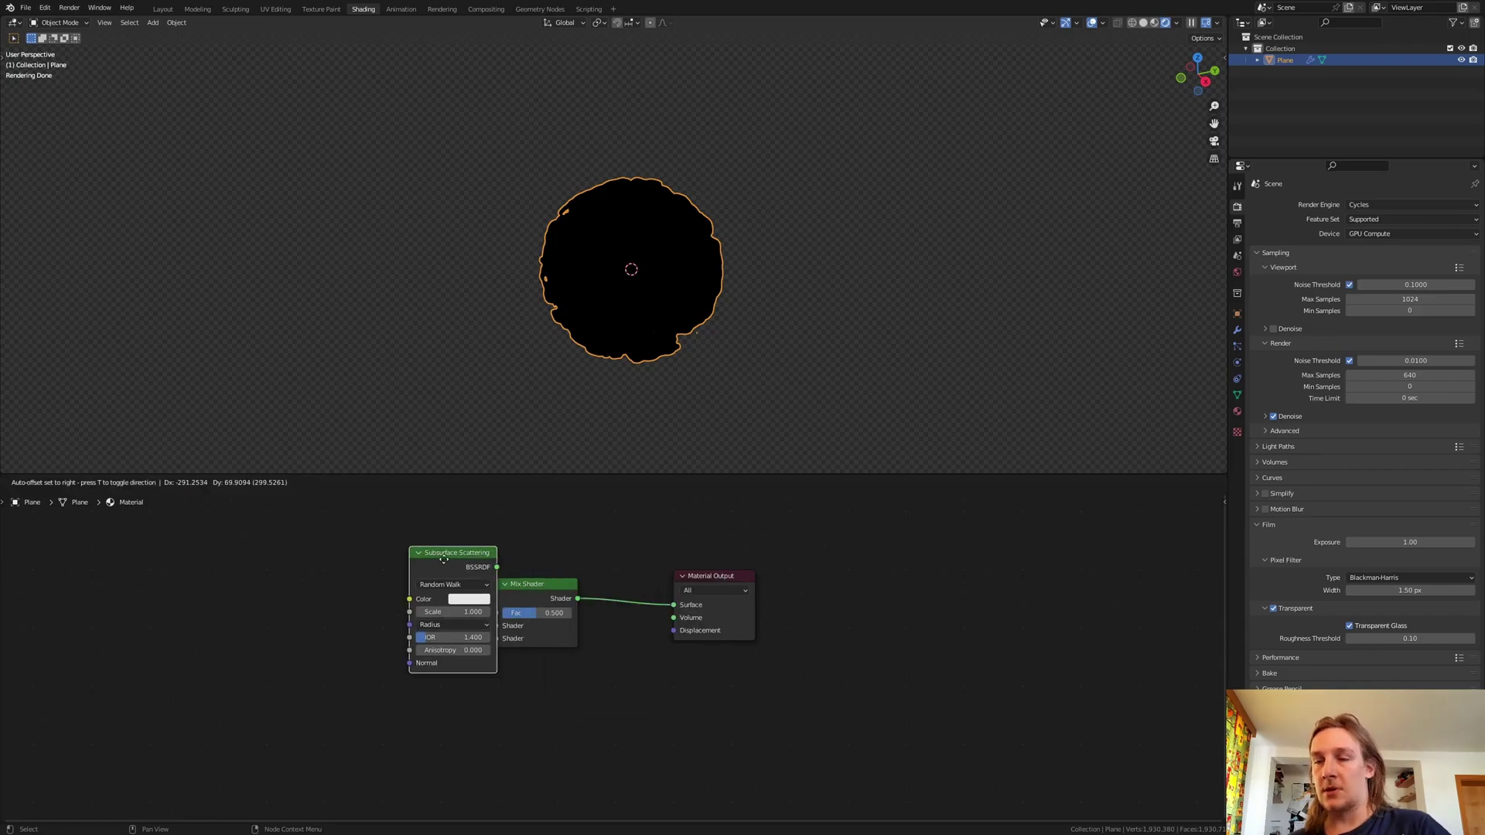
click(408, 541)
drag(406, 537, 427, 573)
drag(489, 628, 494, 626)
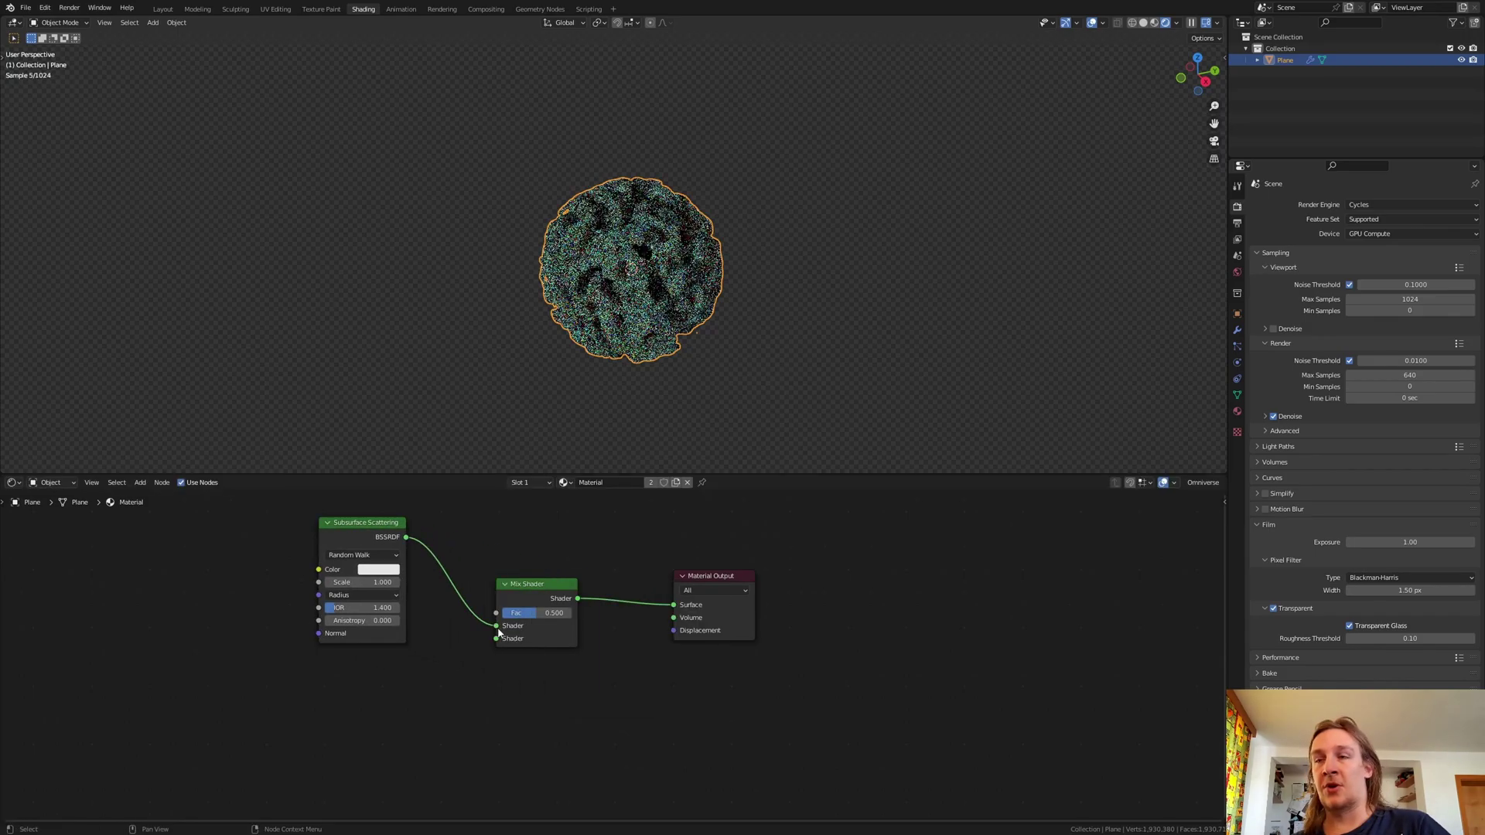
click(397, 572)
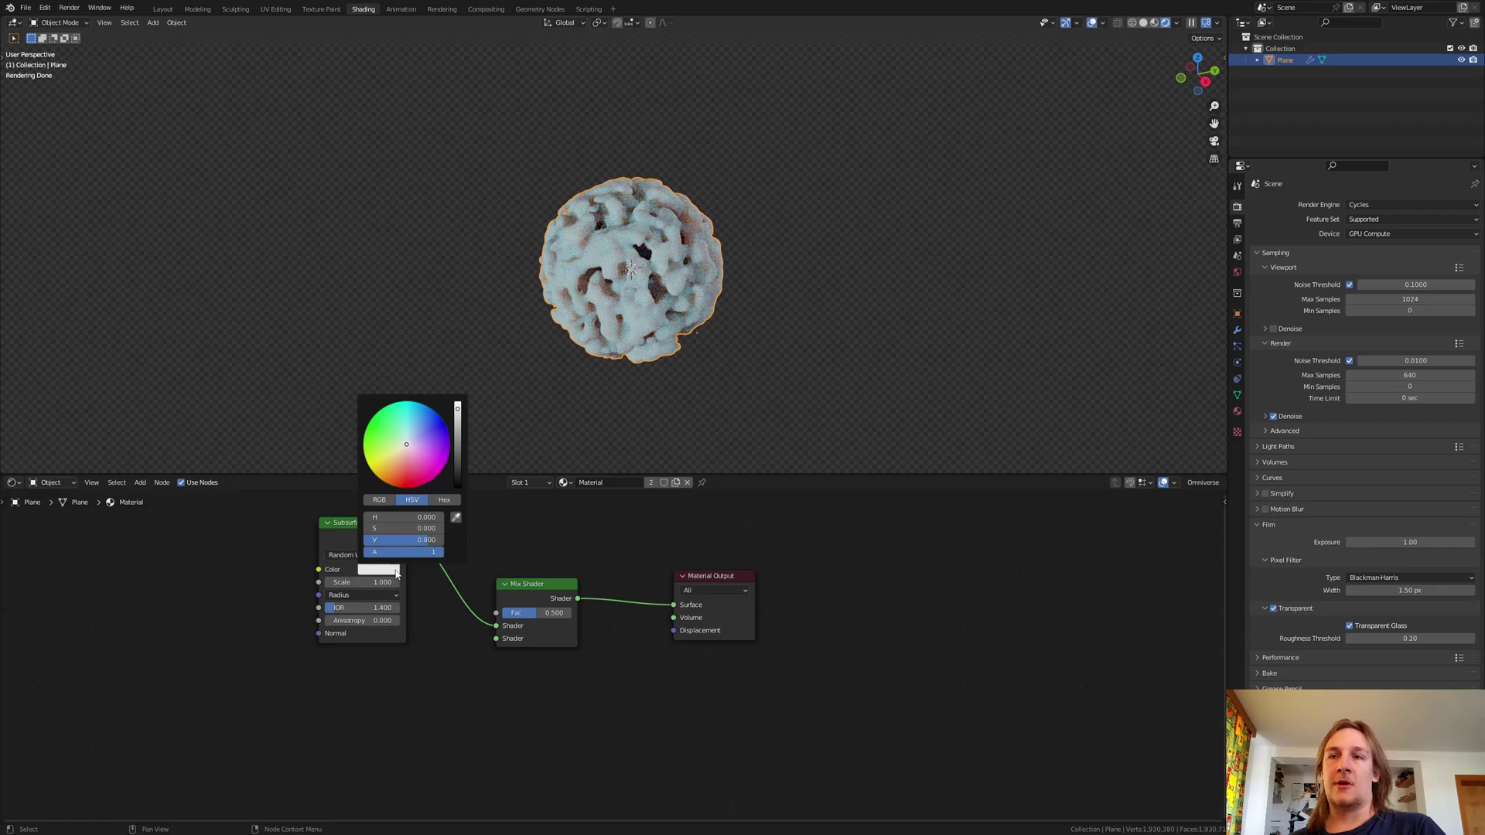
click(406, 475)
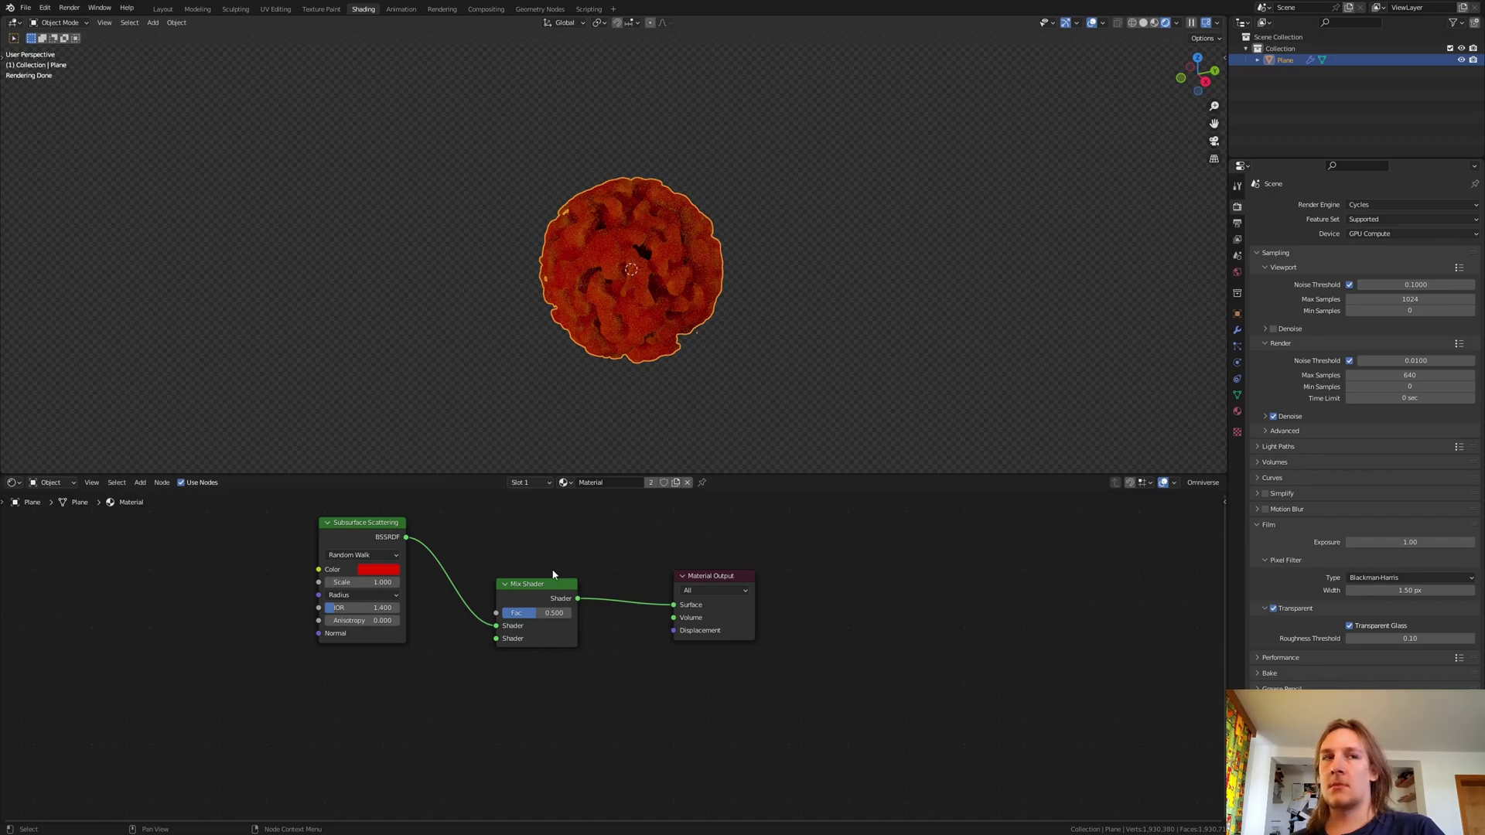
- Plug a blue Glass BSDF into the Mix Shader's second input
key(shift+a)
click(520, 582)
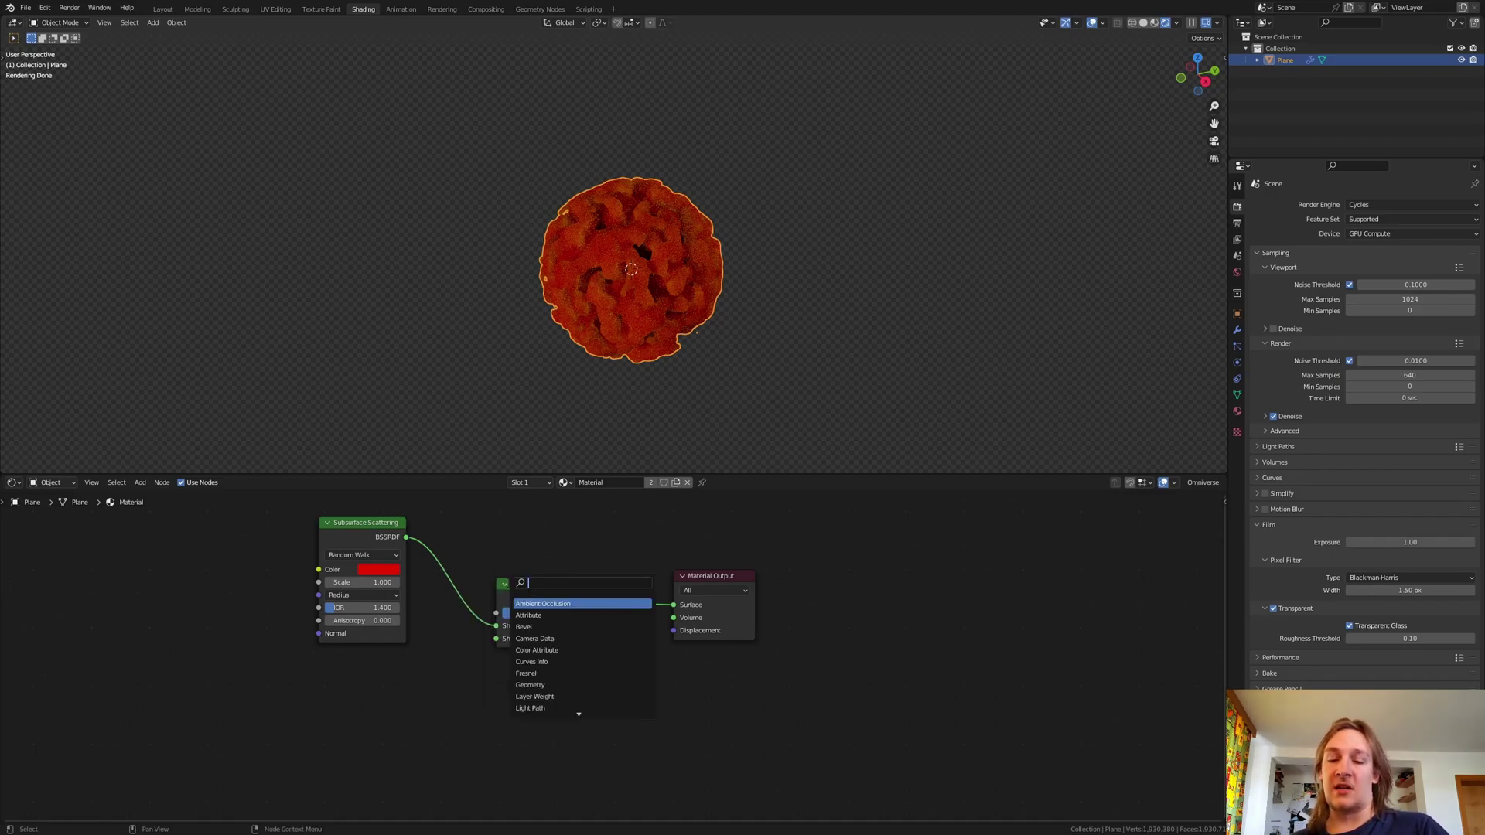
text(g)
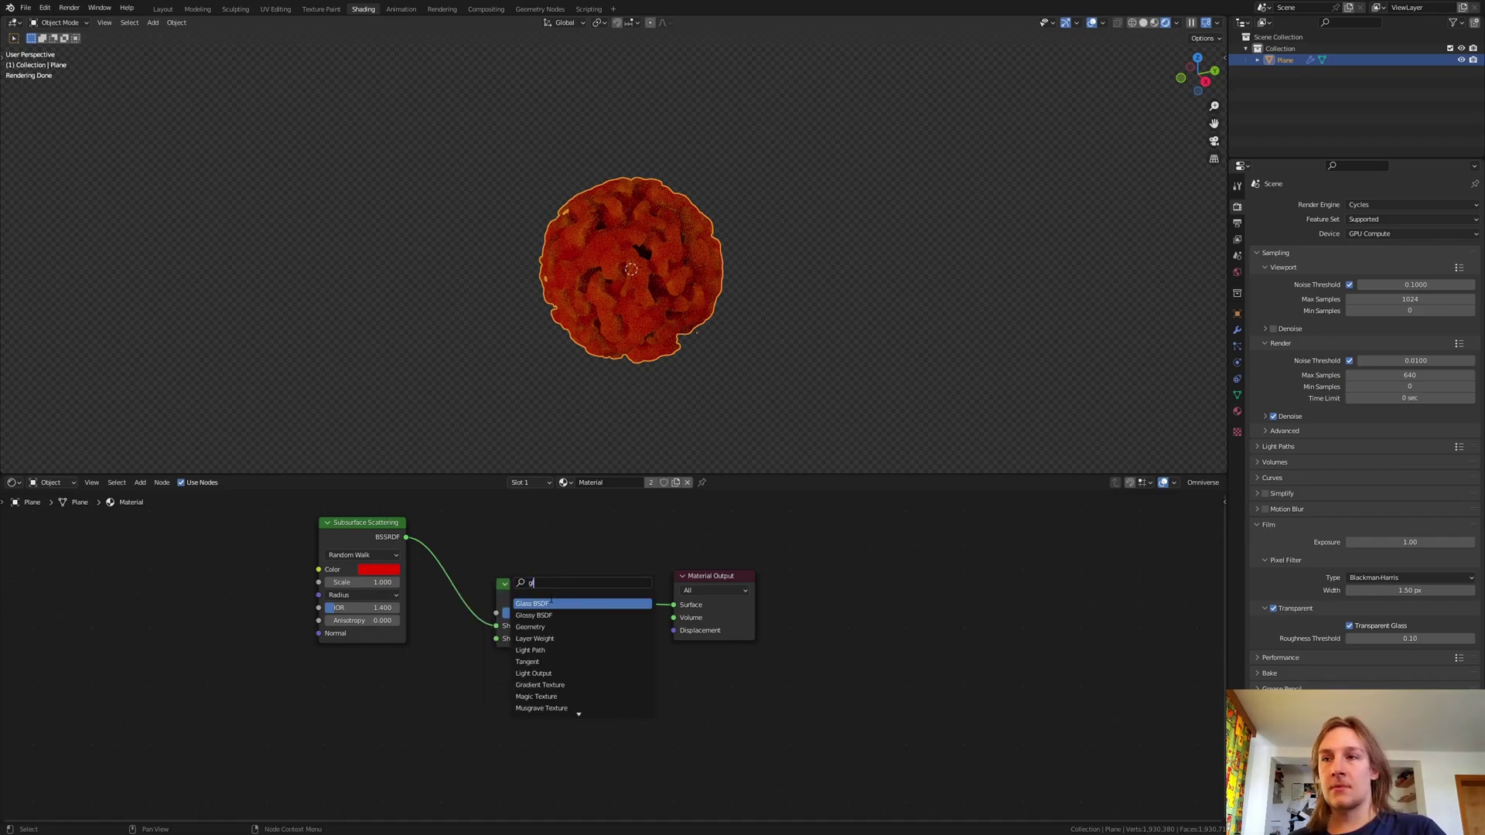
click(550, 603)
click(383, 699)
drag(381, 702, 499, 638)
click(352, 734)
click(397, 585)
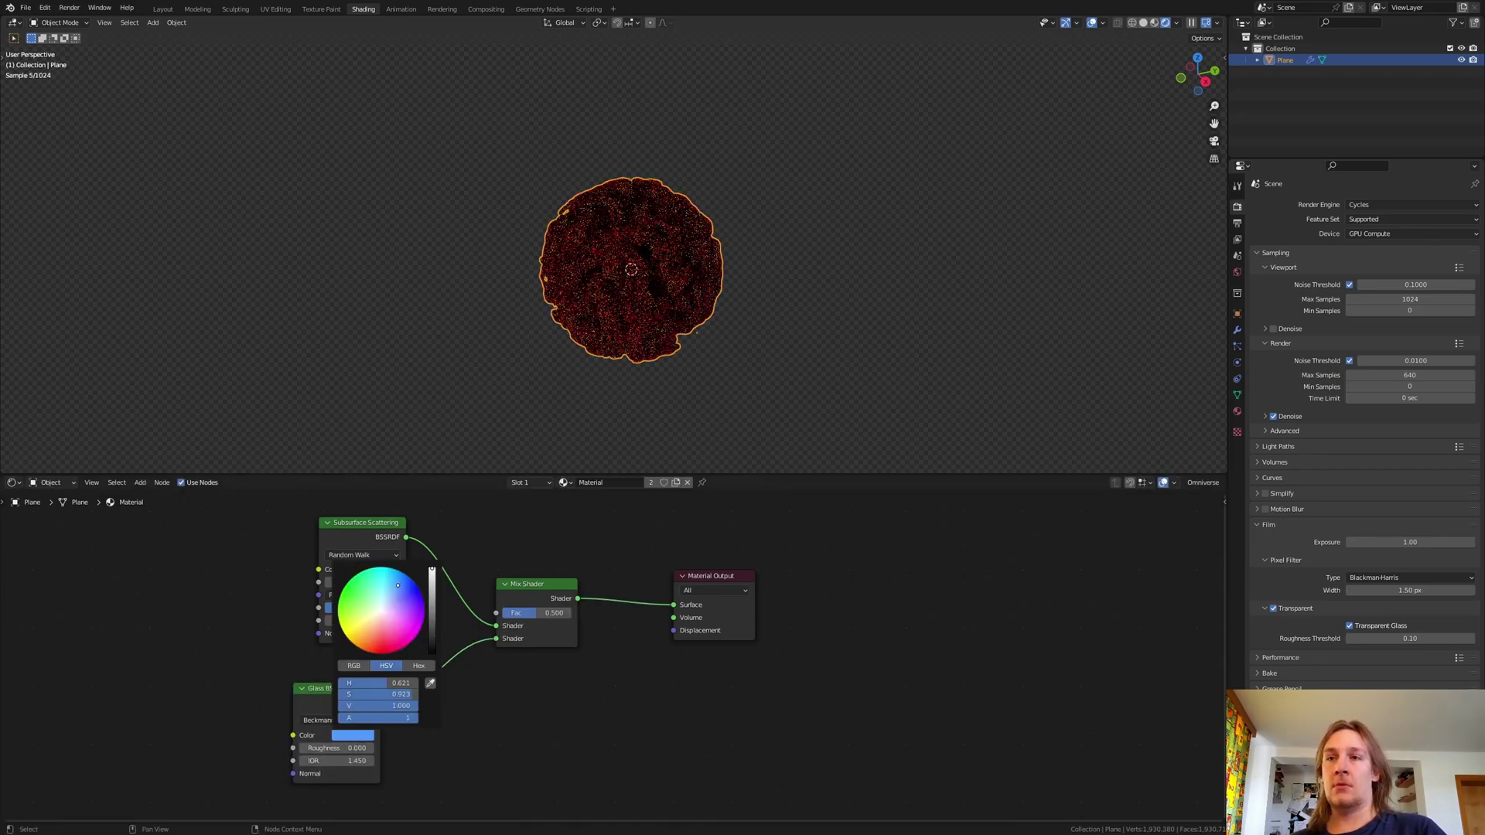
- Add a 4D Voronoi Texture with its Color linked to the Mix Shader Fac
key(shift+a)
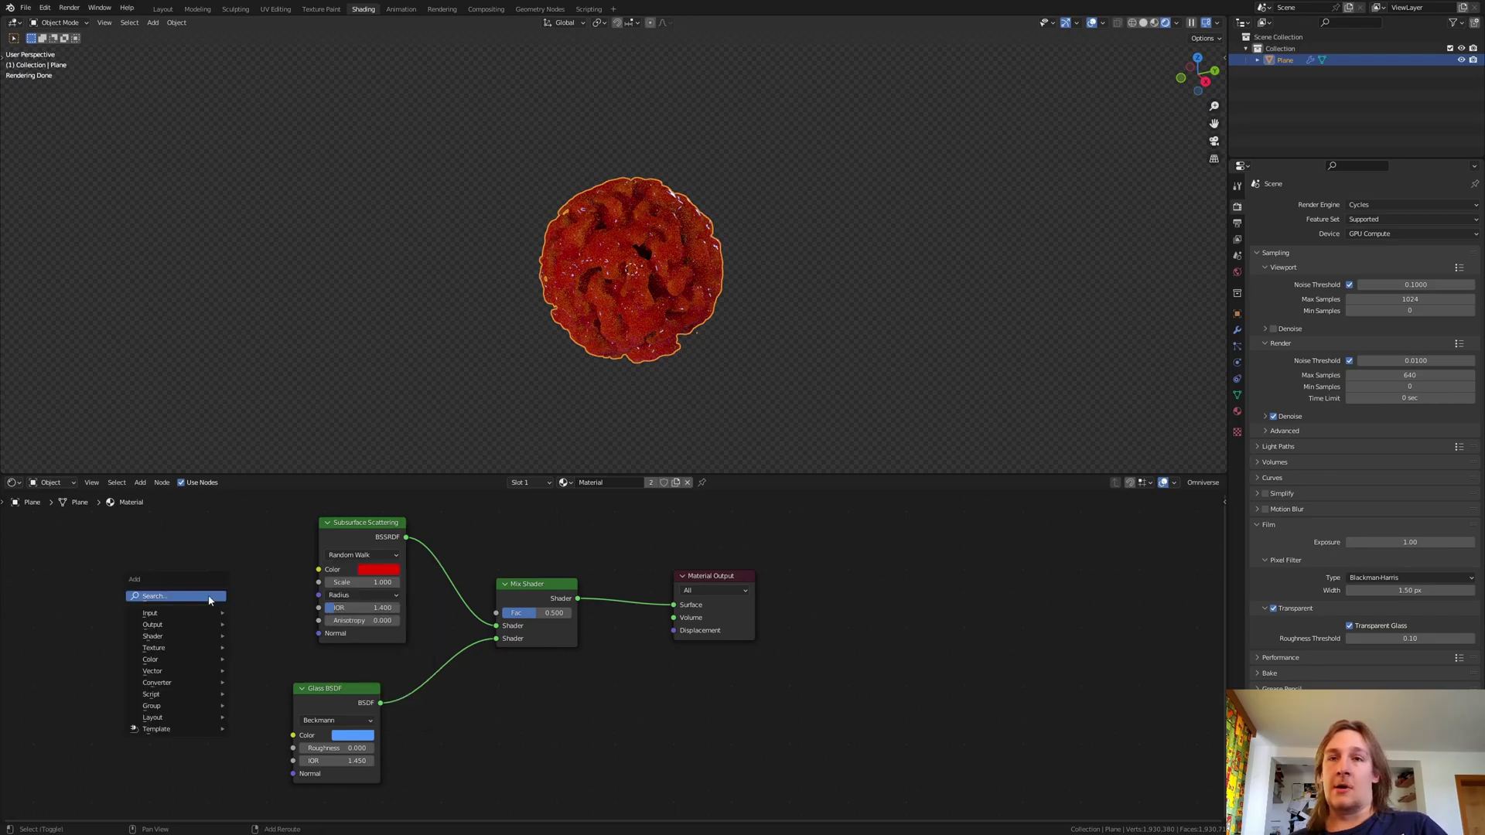
click(209, 600)
text(vor)
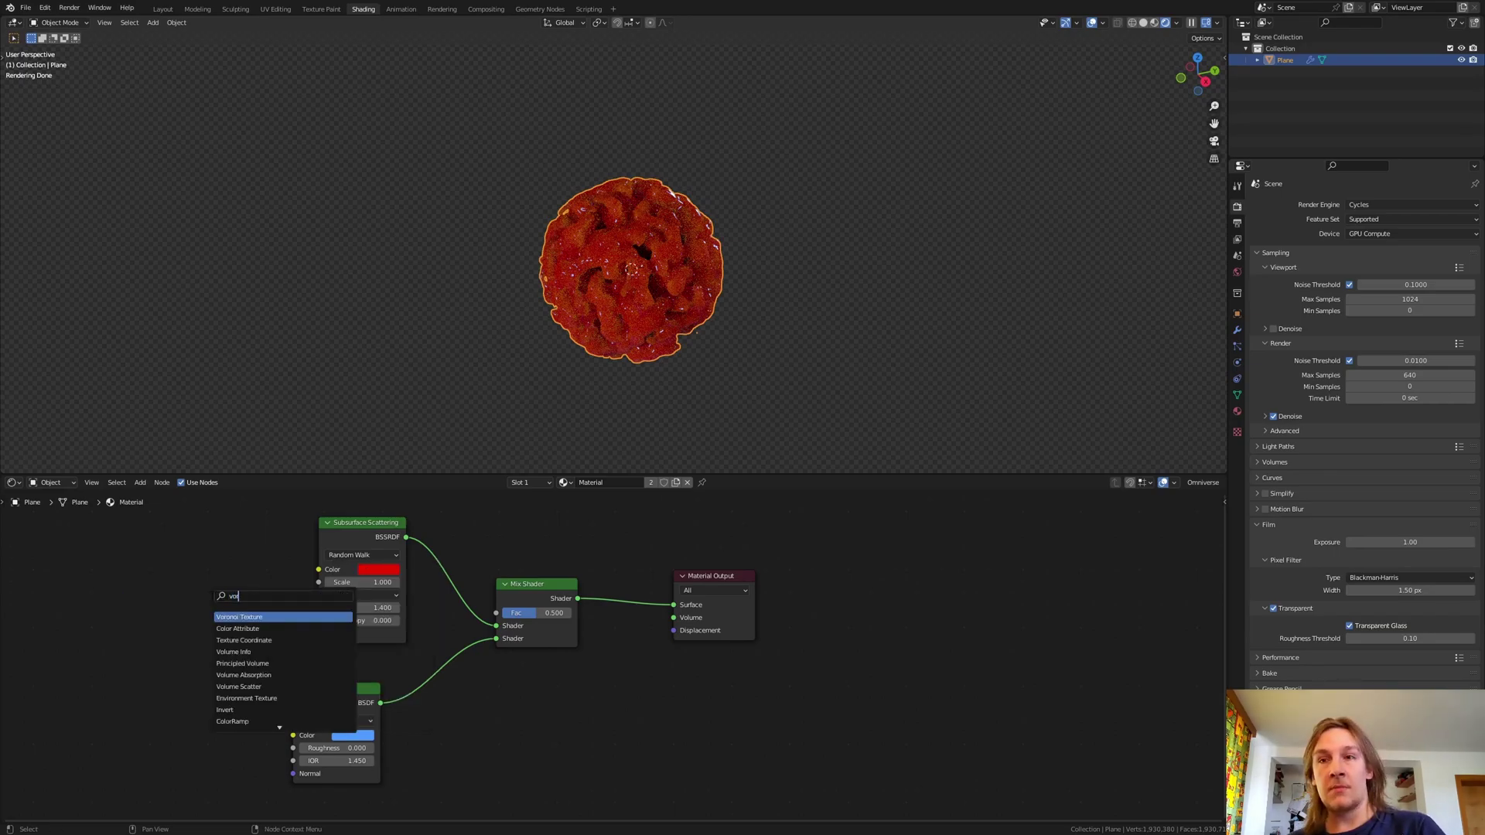
click(270, 617)
click(199, 620)
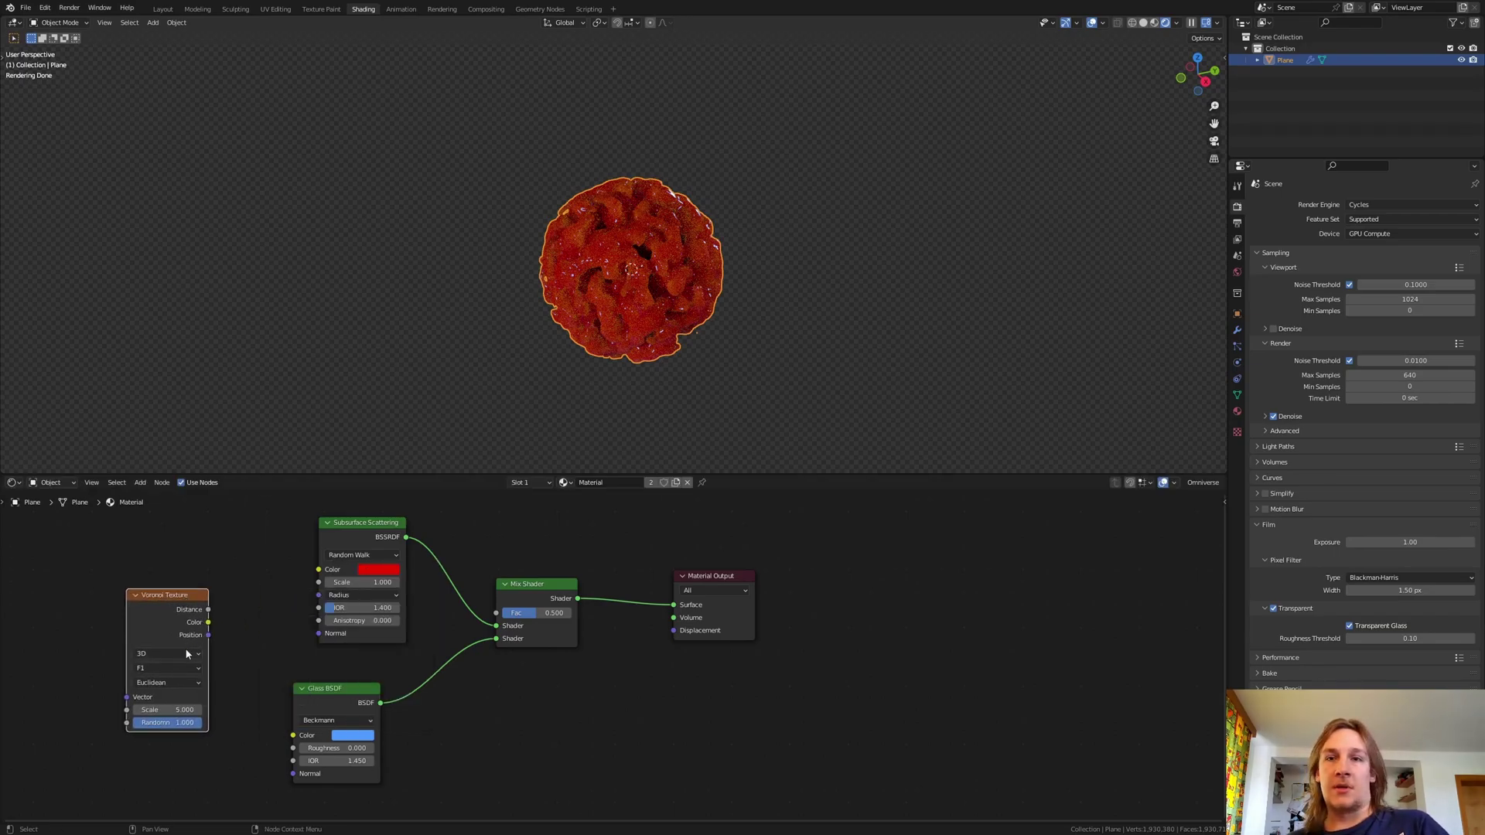
click(186, 653)
click(167, 699)
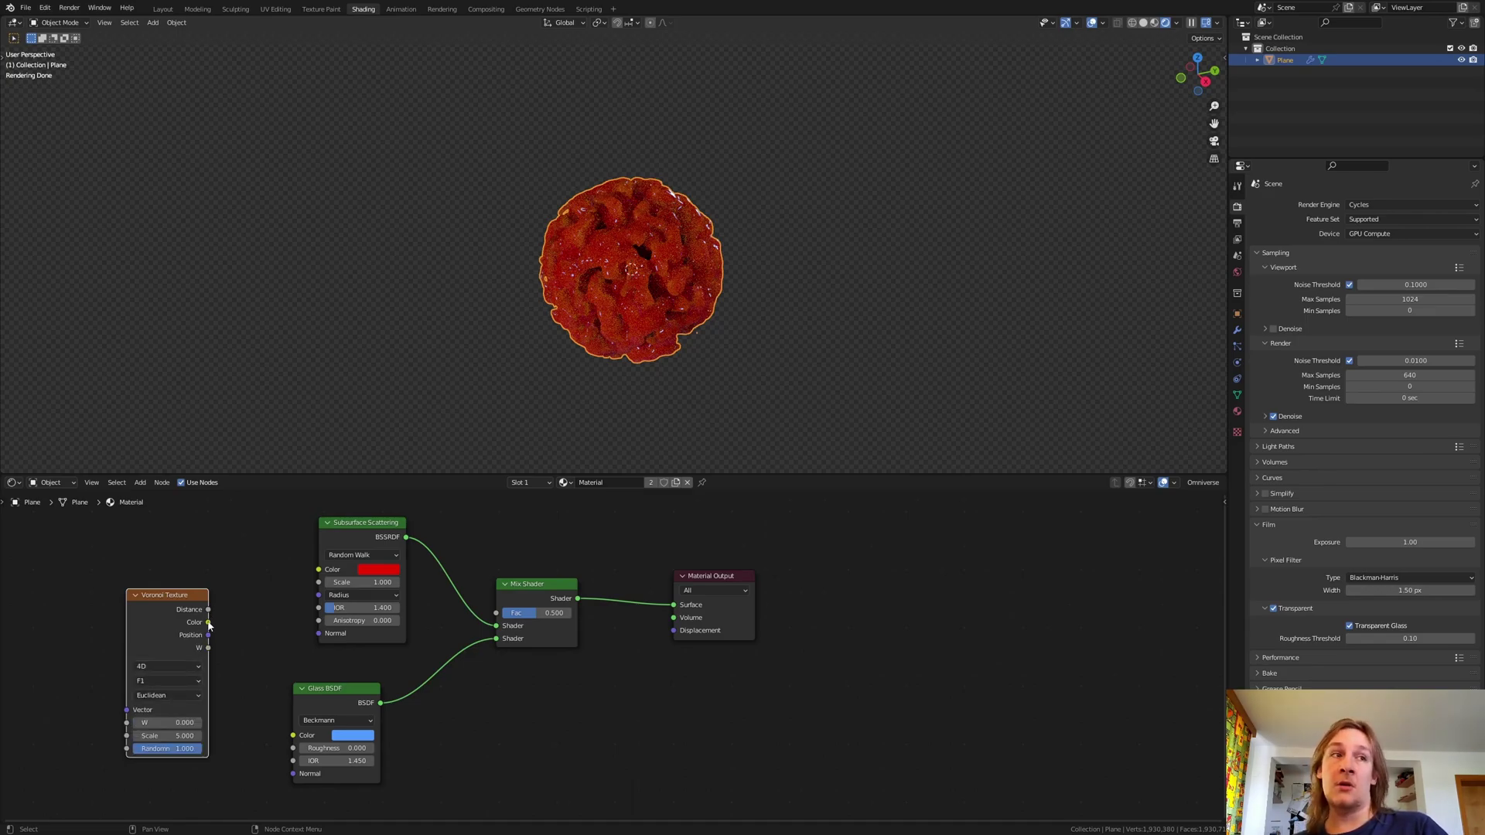
drag(208, 621, 496, 613)
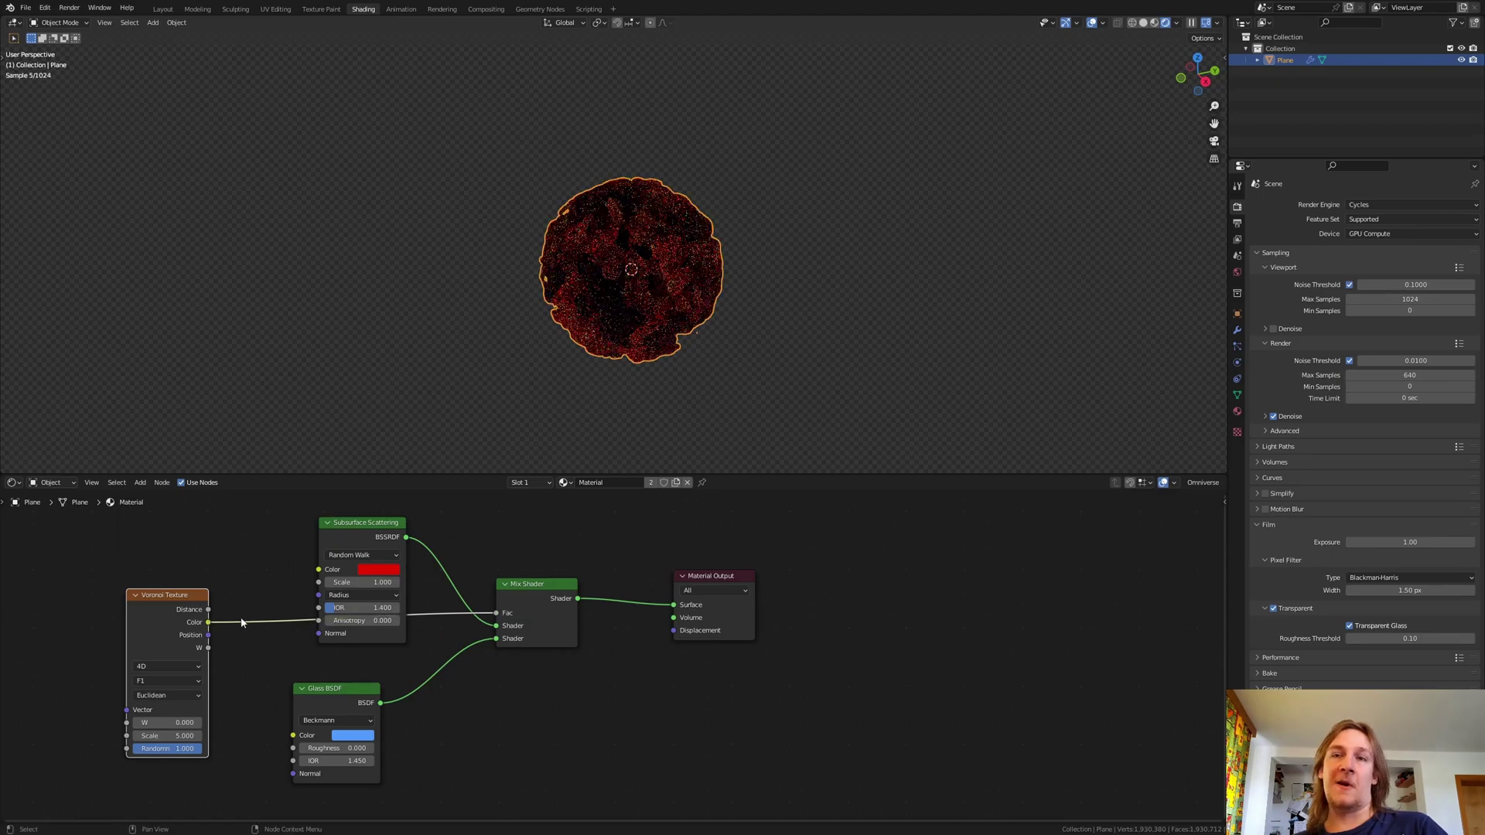
drag(166, 595, 101, 598)
- Insert a ColorRamp on the Voronoi link and move its white stop to 0.432
key(shift+a)
text(color ramp)
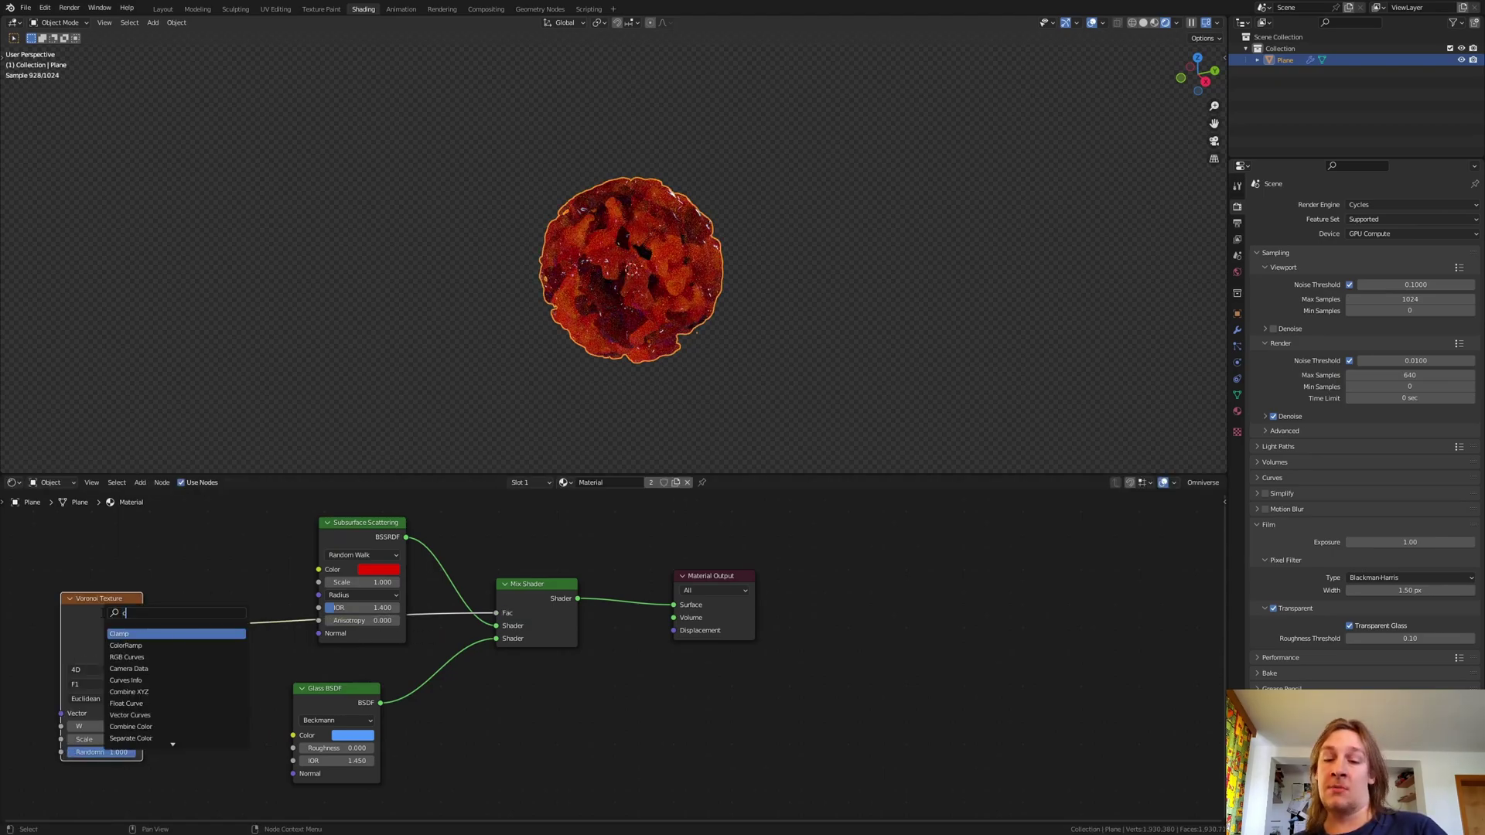
key(Return)
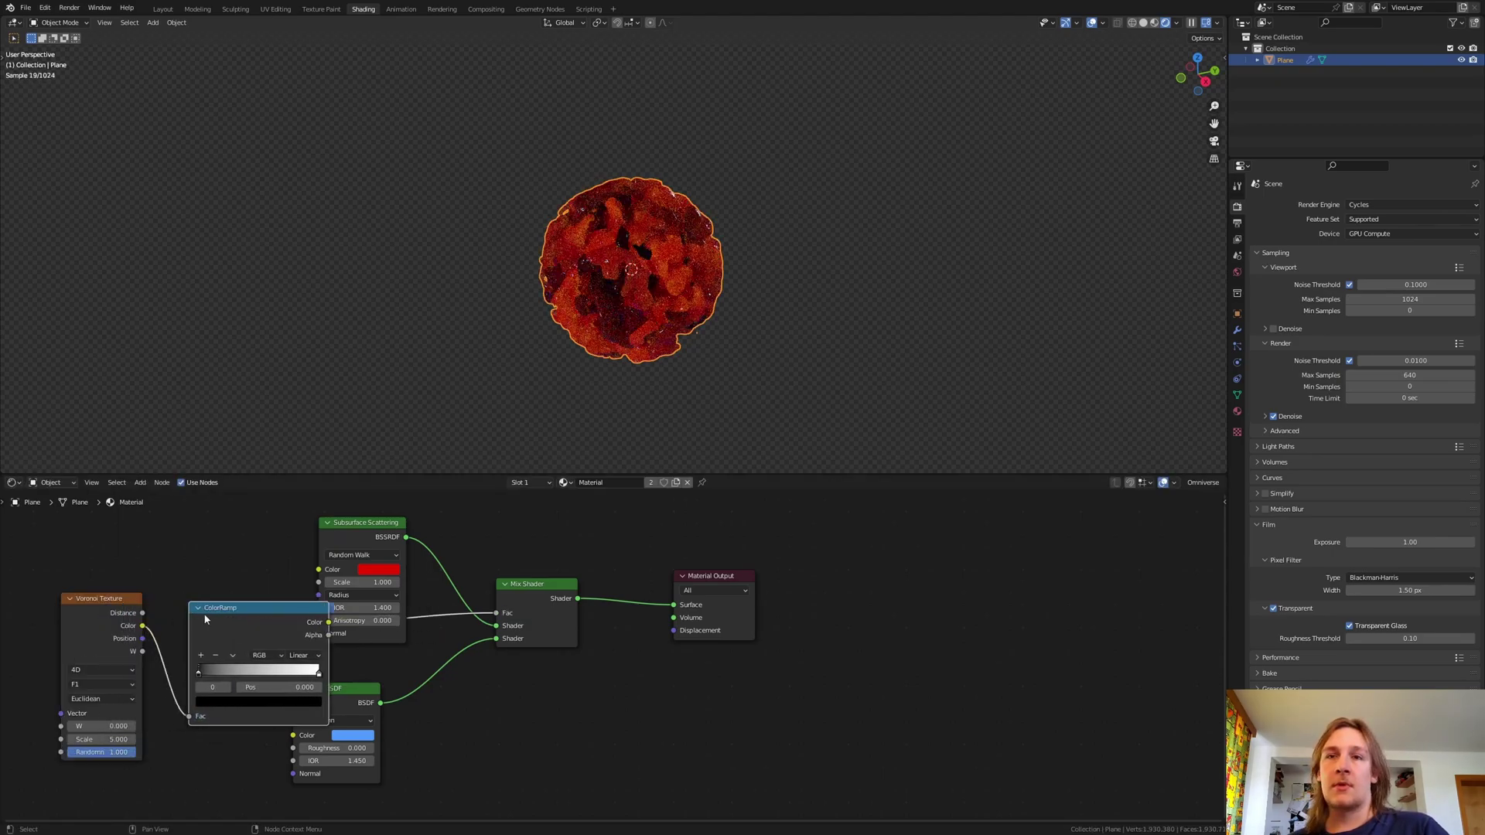
click(206, 623)
drag(126, 639, 81, 631)
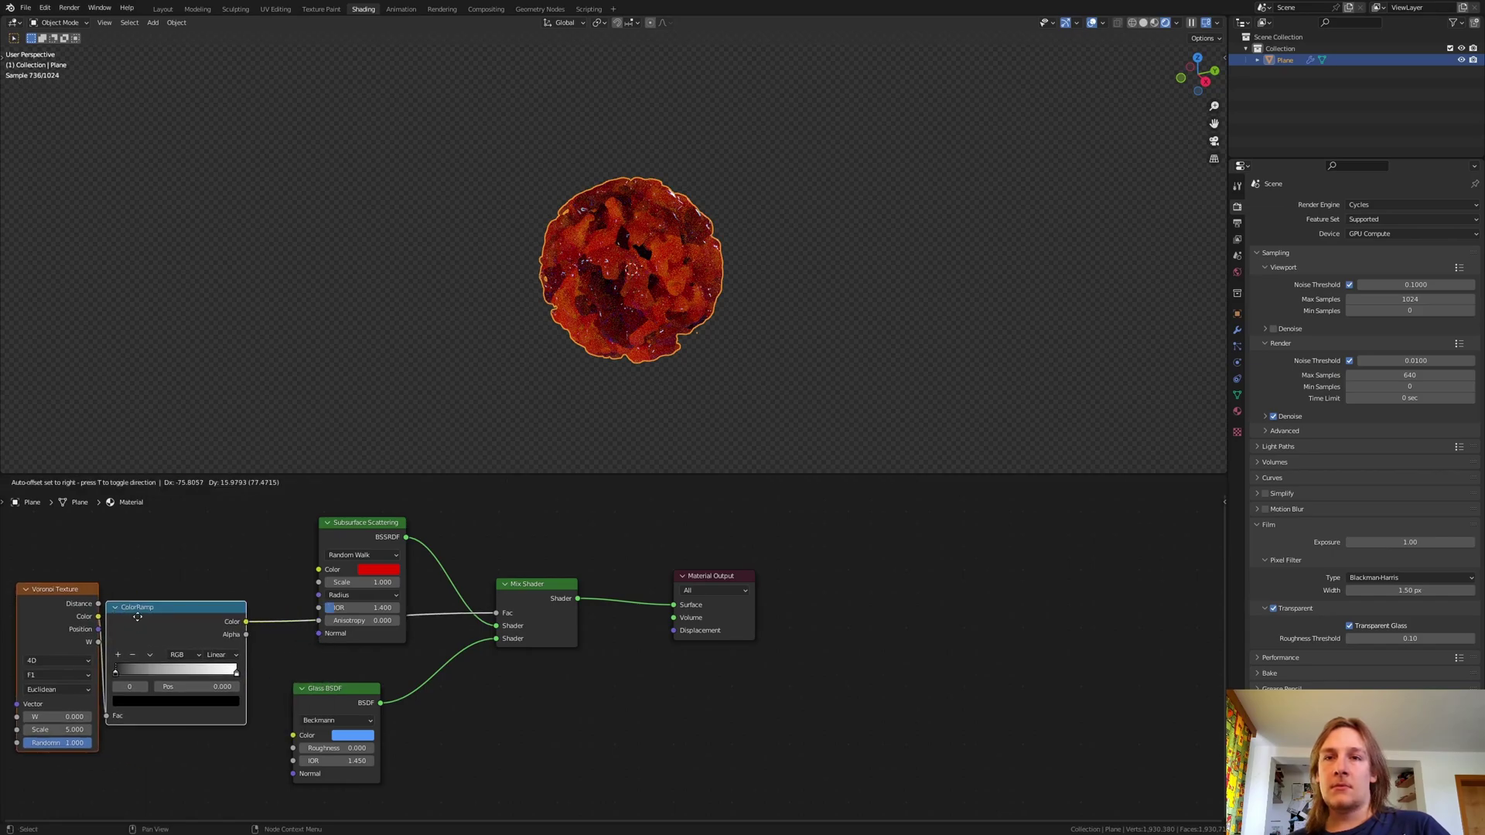
drag(237, 672, 169, 670)
drag(189, 613, 208, 611)
- Add a Diagonal Wave Texture and link its Color into the Voronoi W input
middle_drag(81, 660, 277, 644)
key(shift+a)
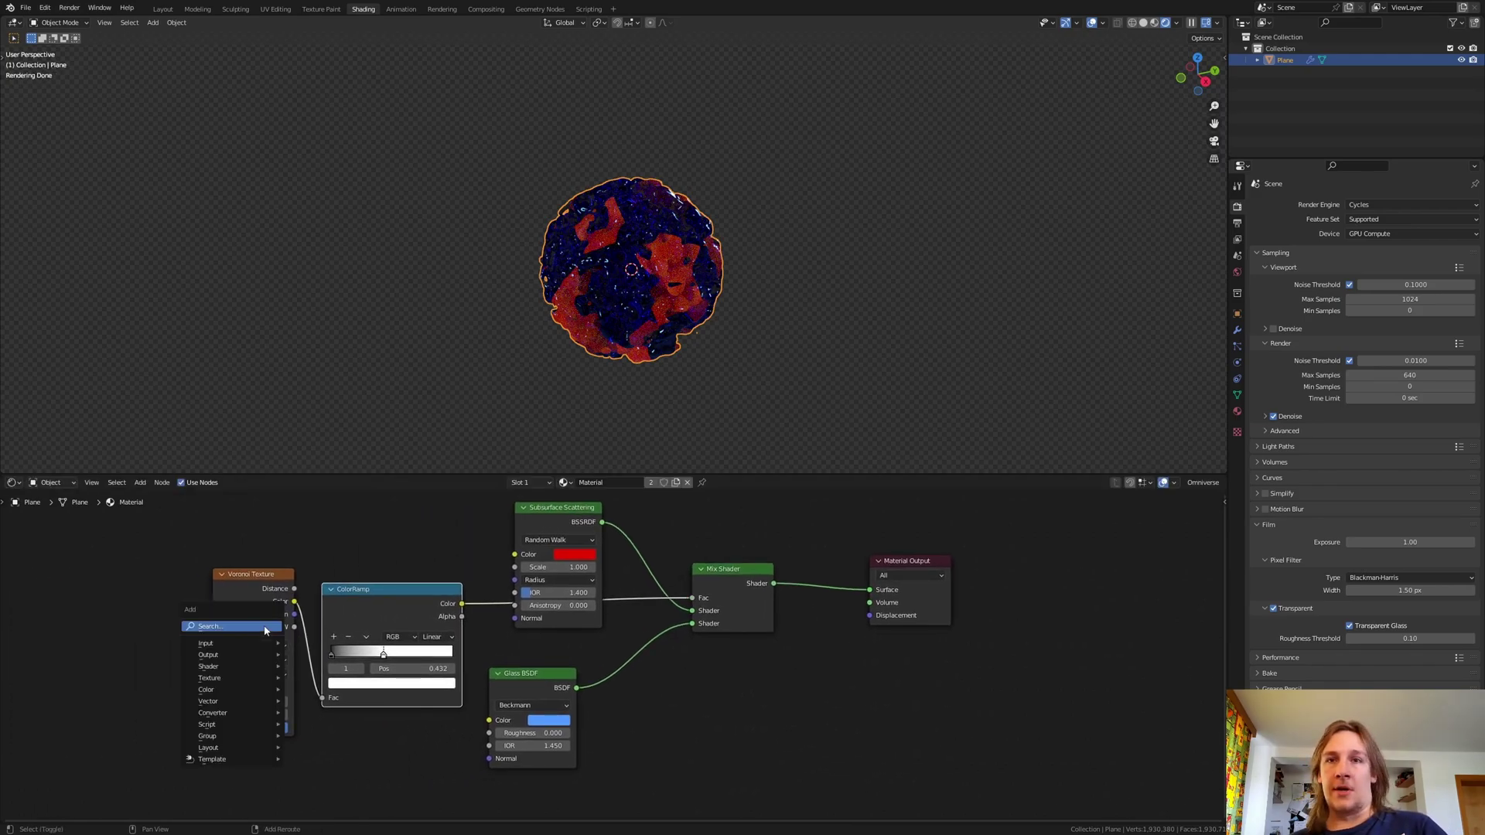
text(wav)
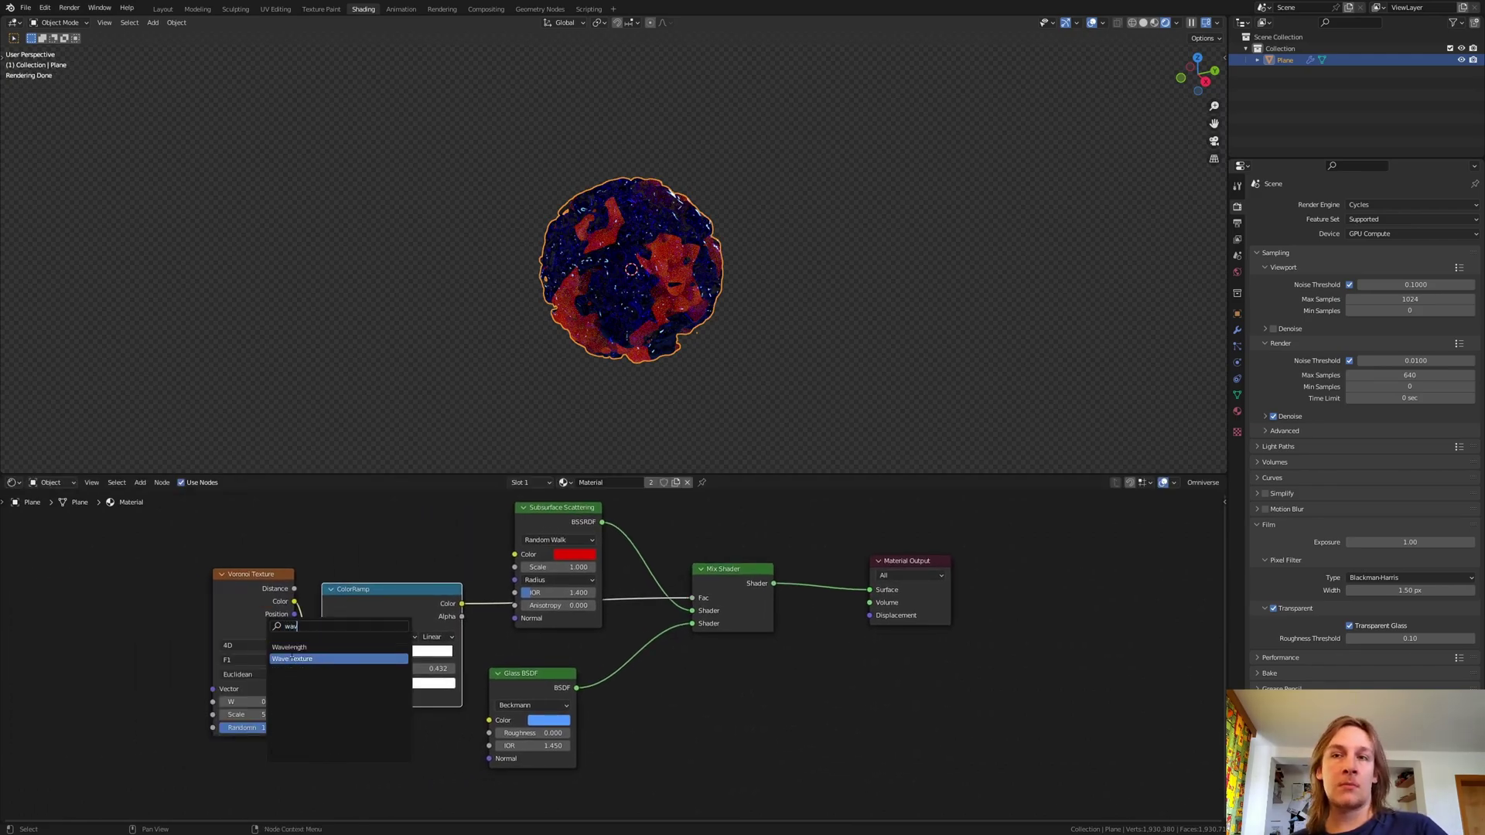
click(292, 658)
click(80, 589)
click(98, 626)
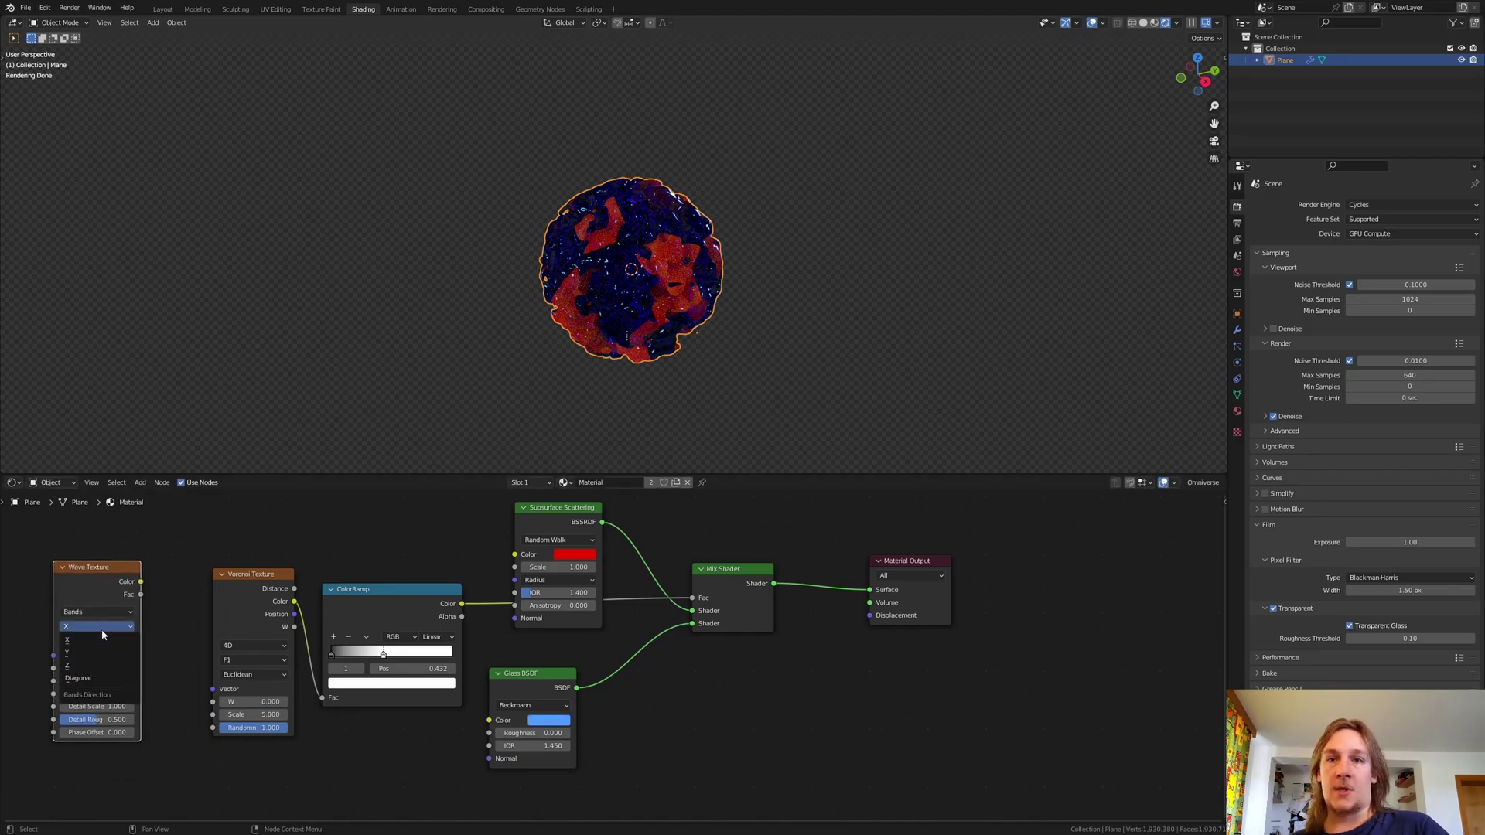
click(118, 669)
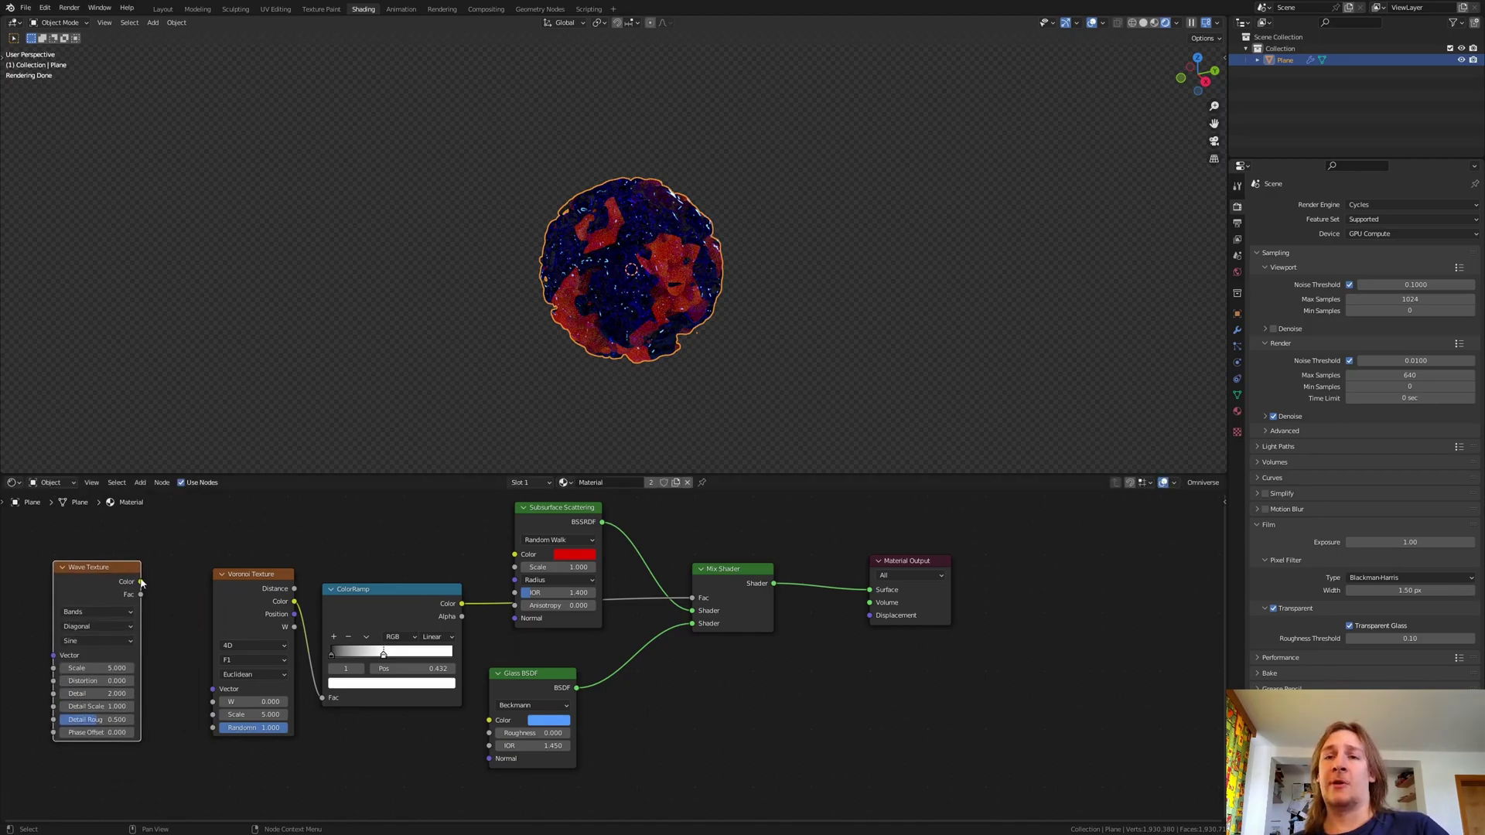
drag(141, 581, 212, 701)
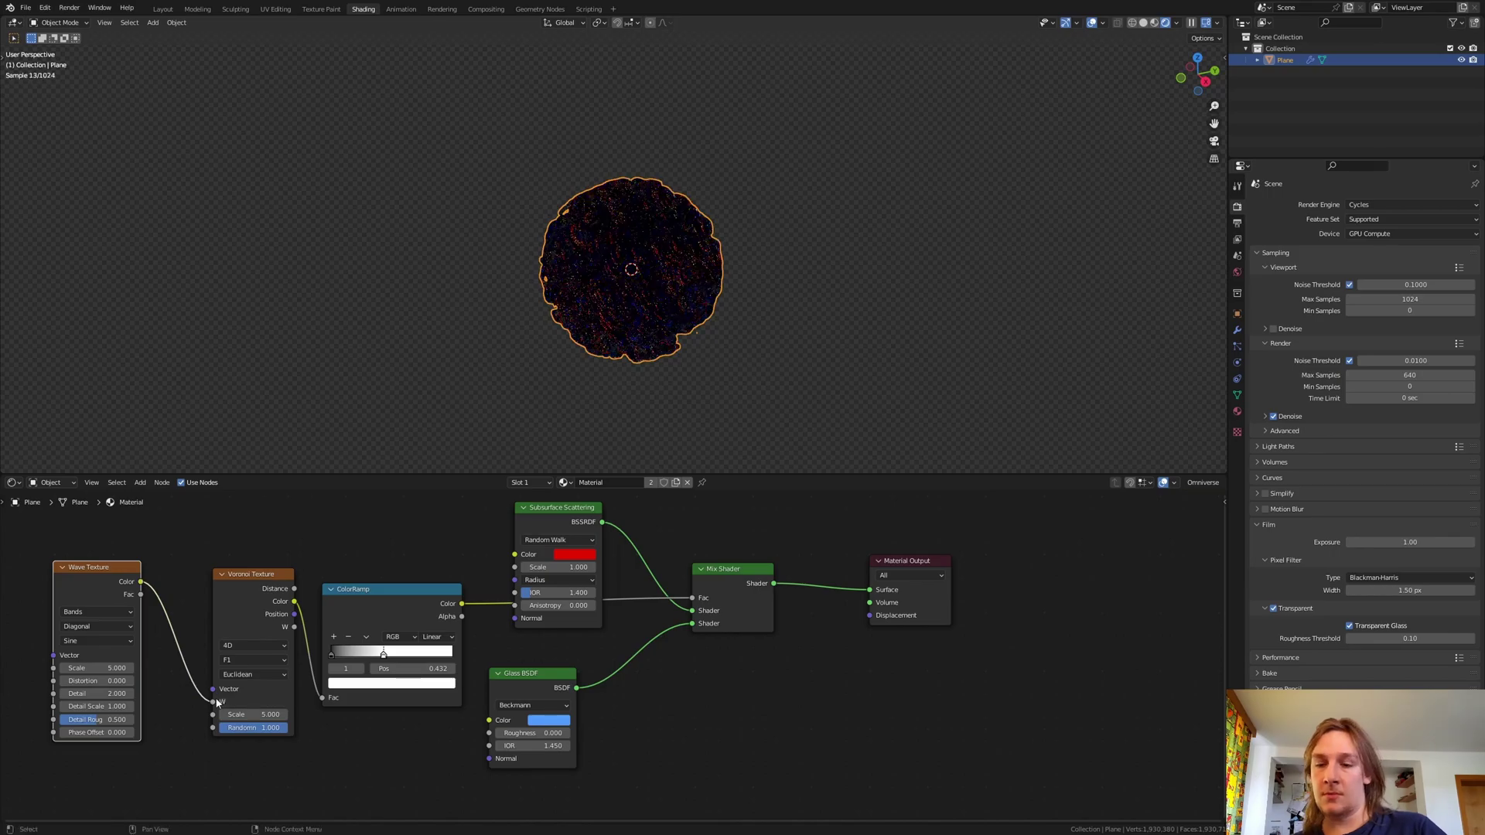
middle_drag(98, 621, 305, 616)
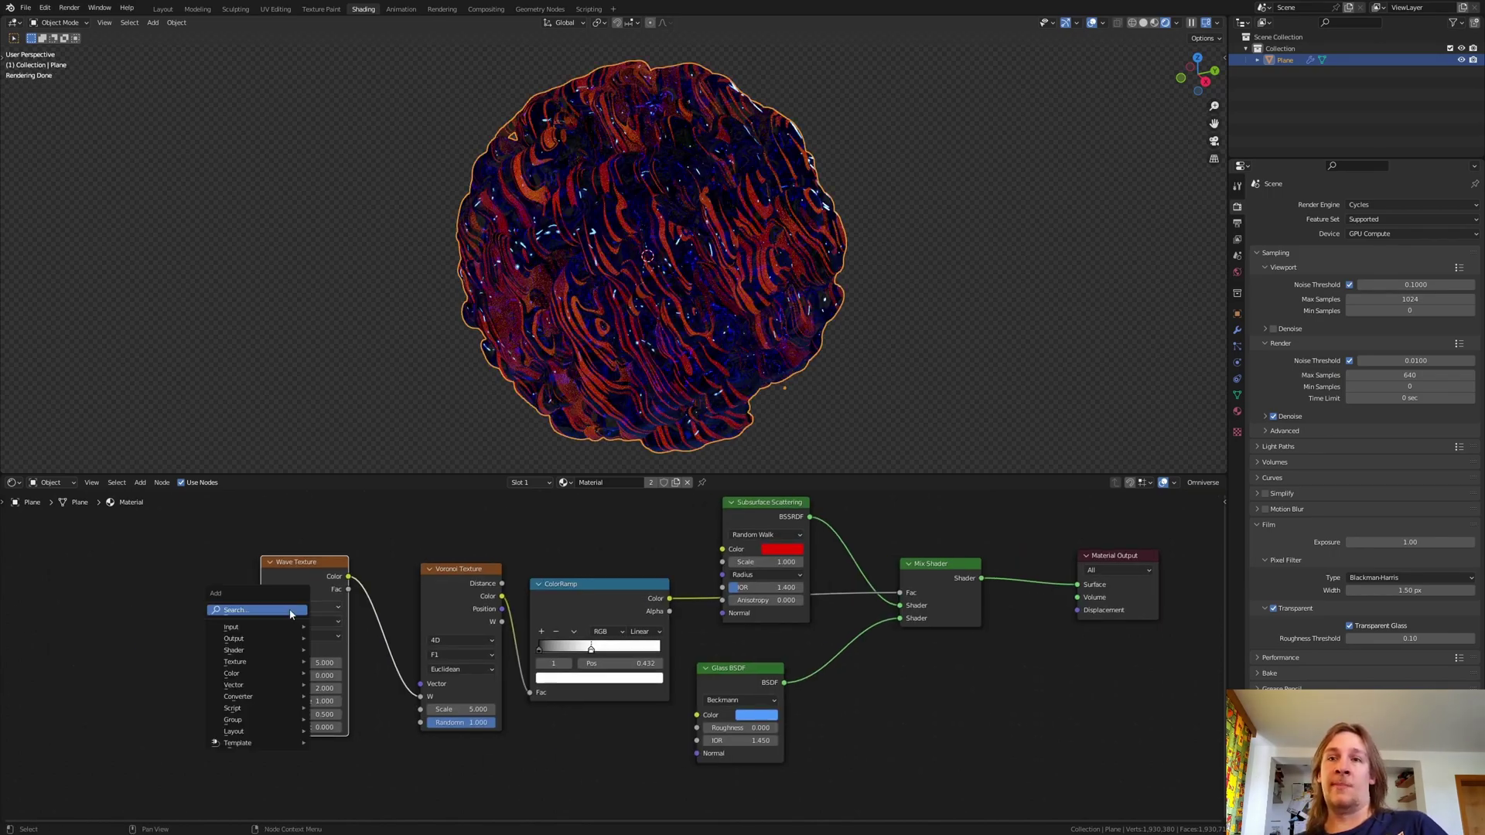
- Add a Musgrave Texture at the far left with Scale 0.16
click(289, 611)
text(mu)
click(323, 631)
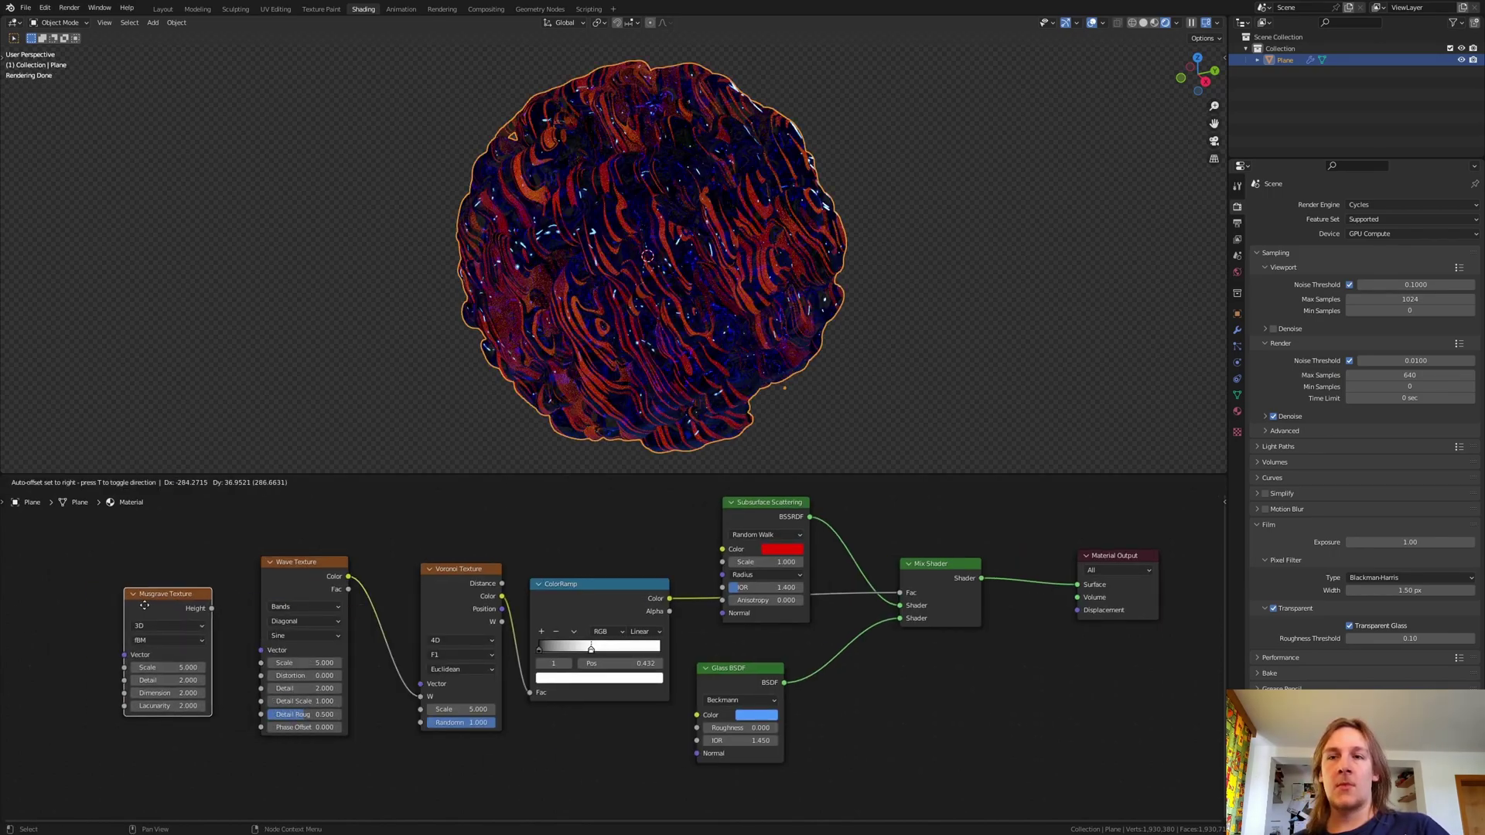
click(104, 607)
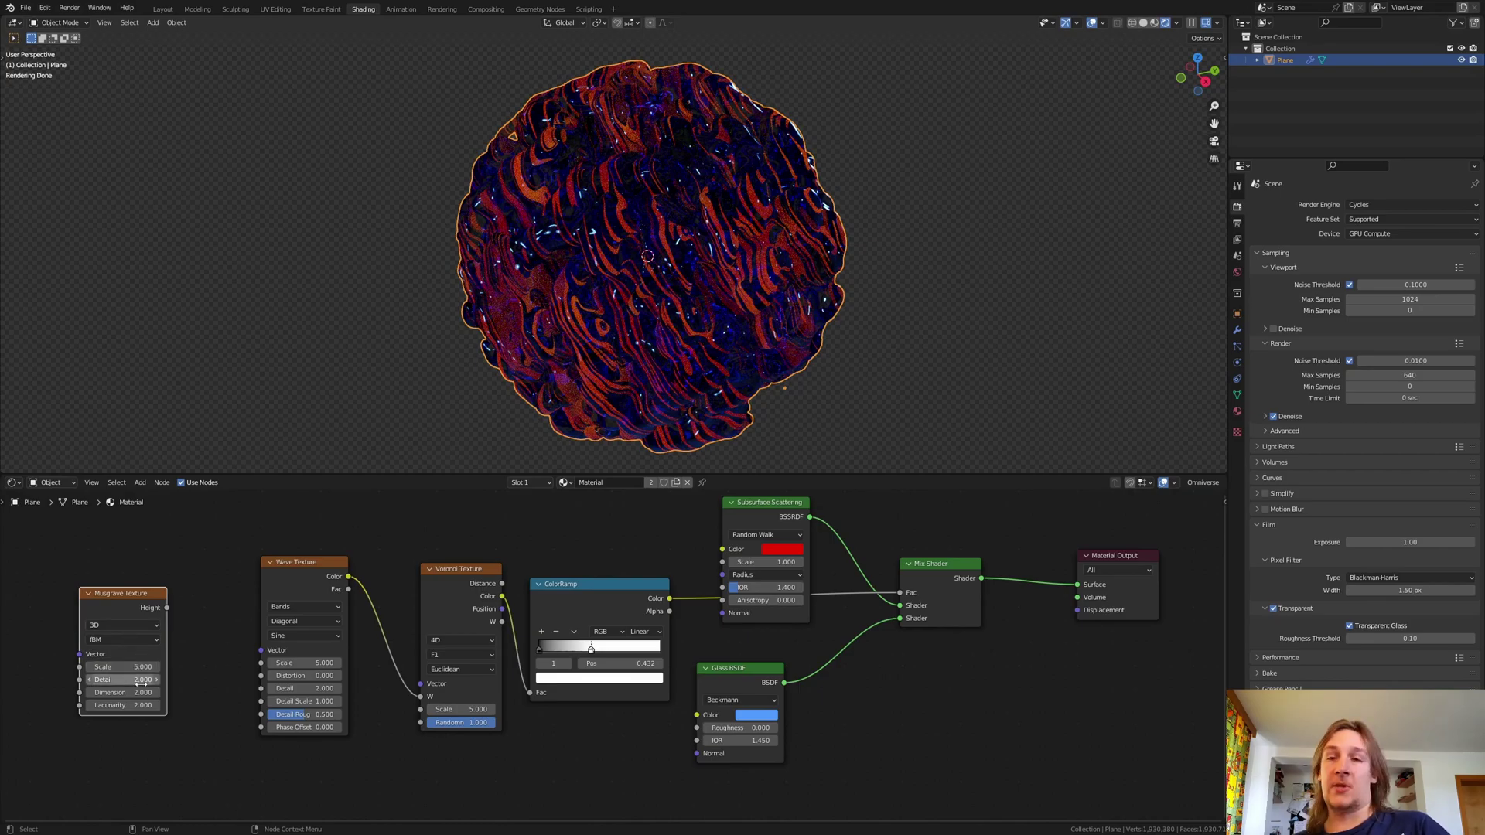
double_click(129, 667)
key(BackSpace)
text(.16)
key(Return)
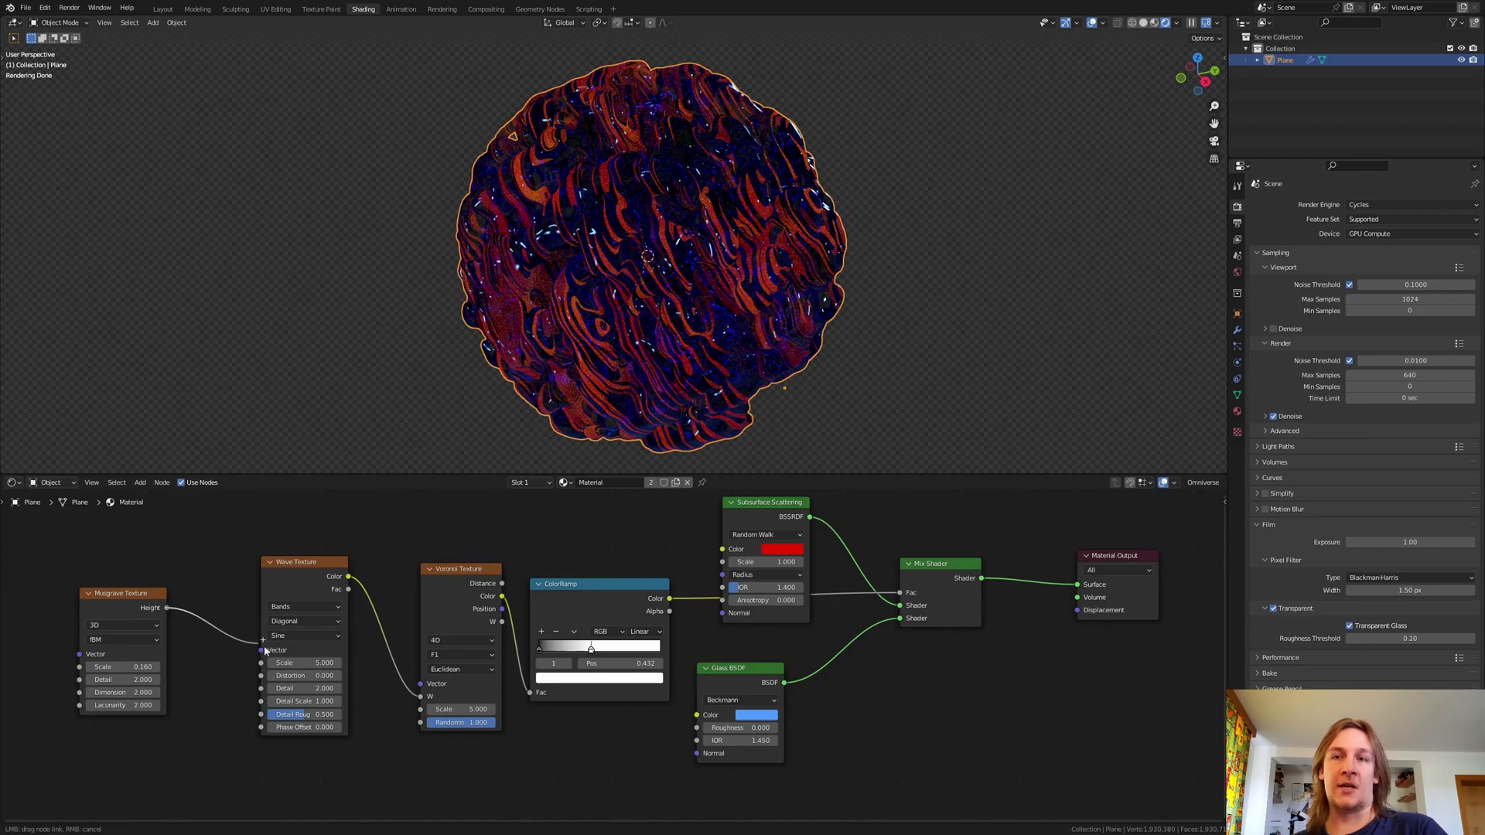
- Link Musgrave Height into the Wave Vector, set wave Distortion to 20, and save
drag(167, 609, 261, 650)
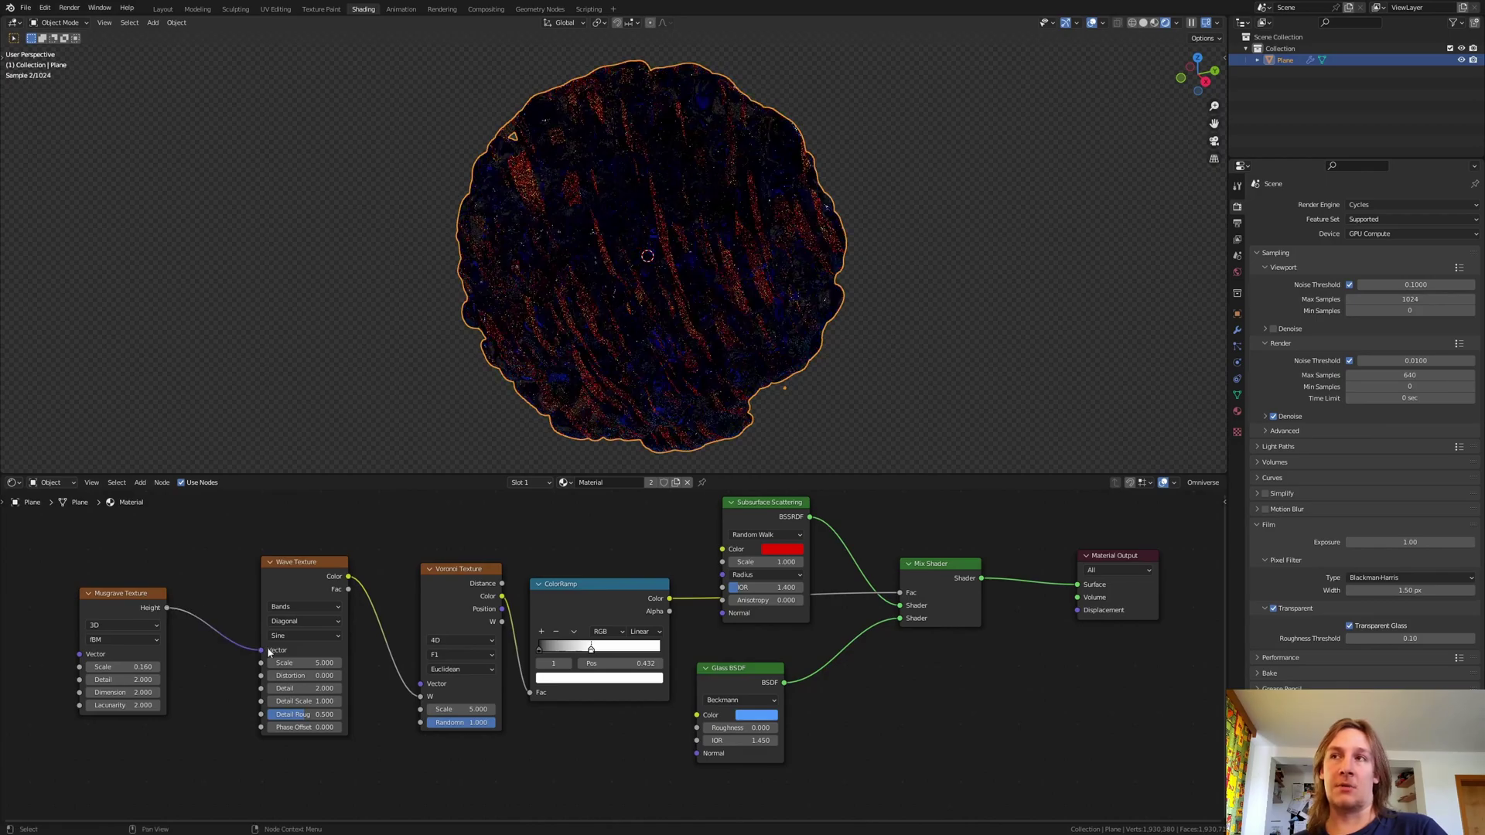
click(304, 676)
text(20)
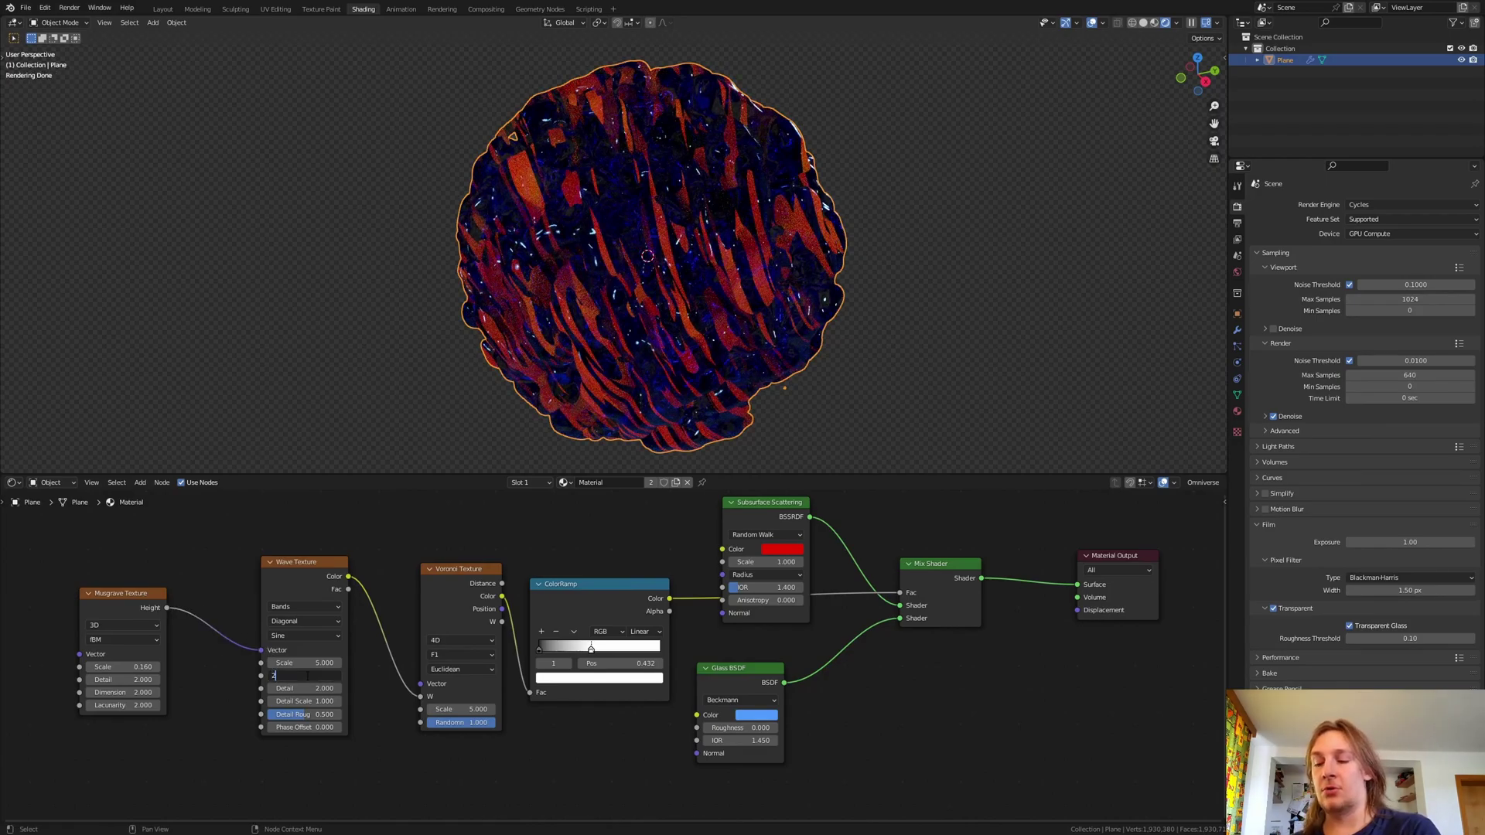
key(Return)
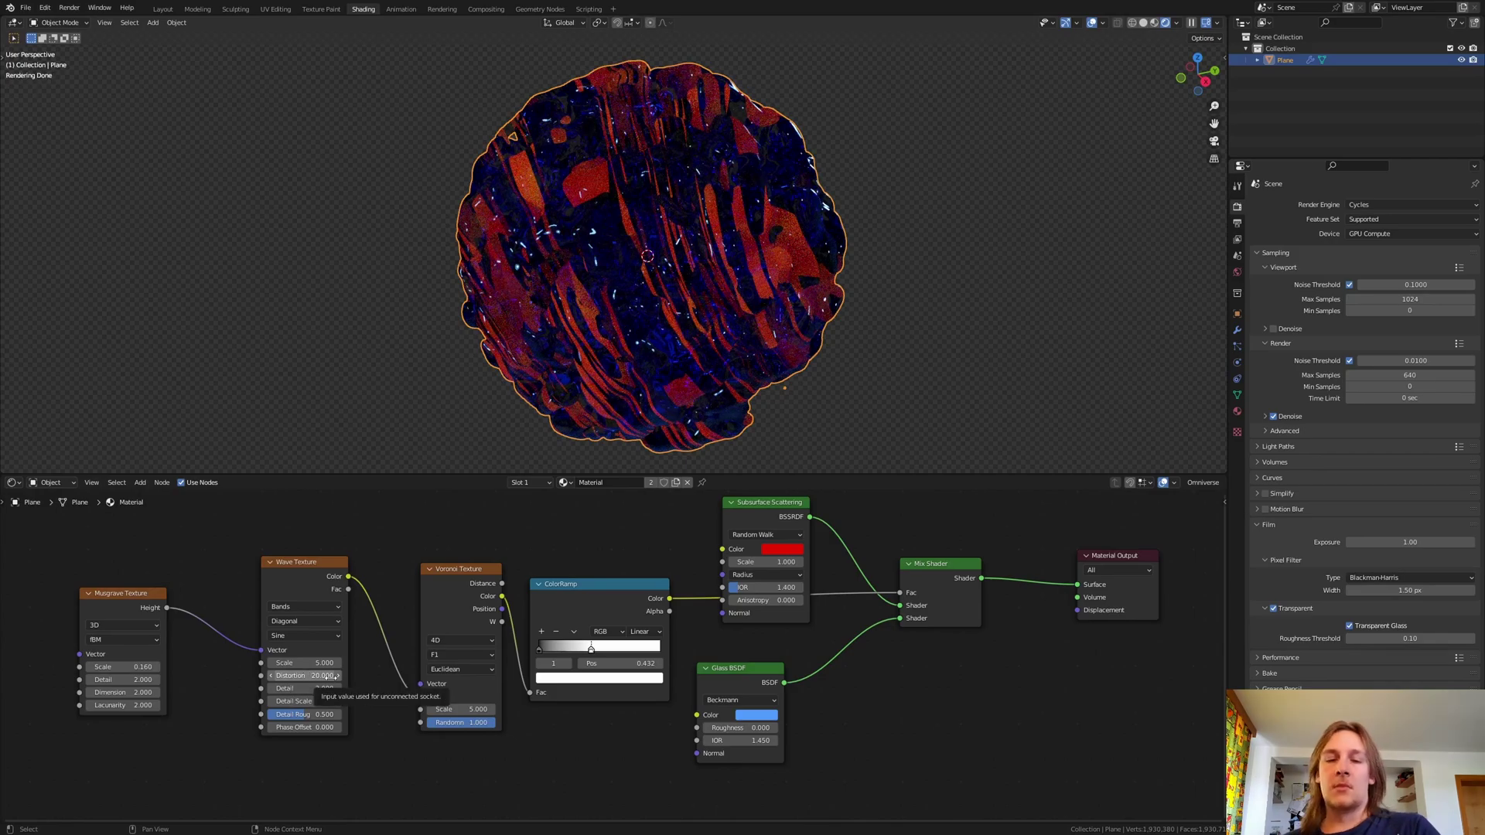
key(ctrl+s)
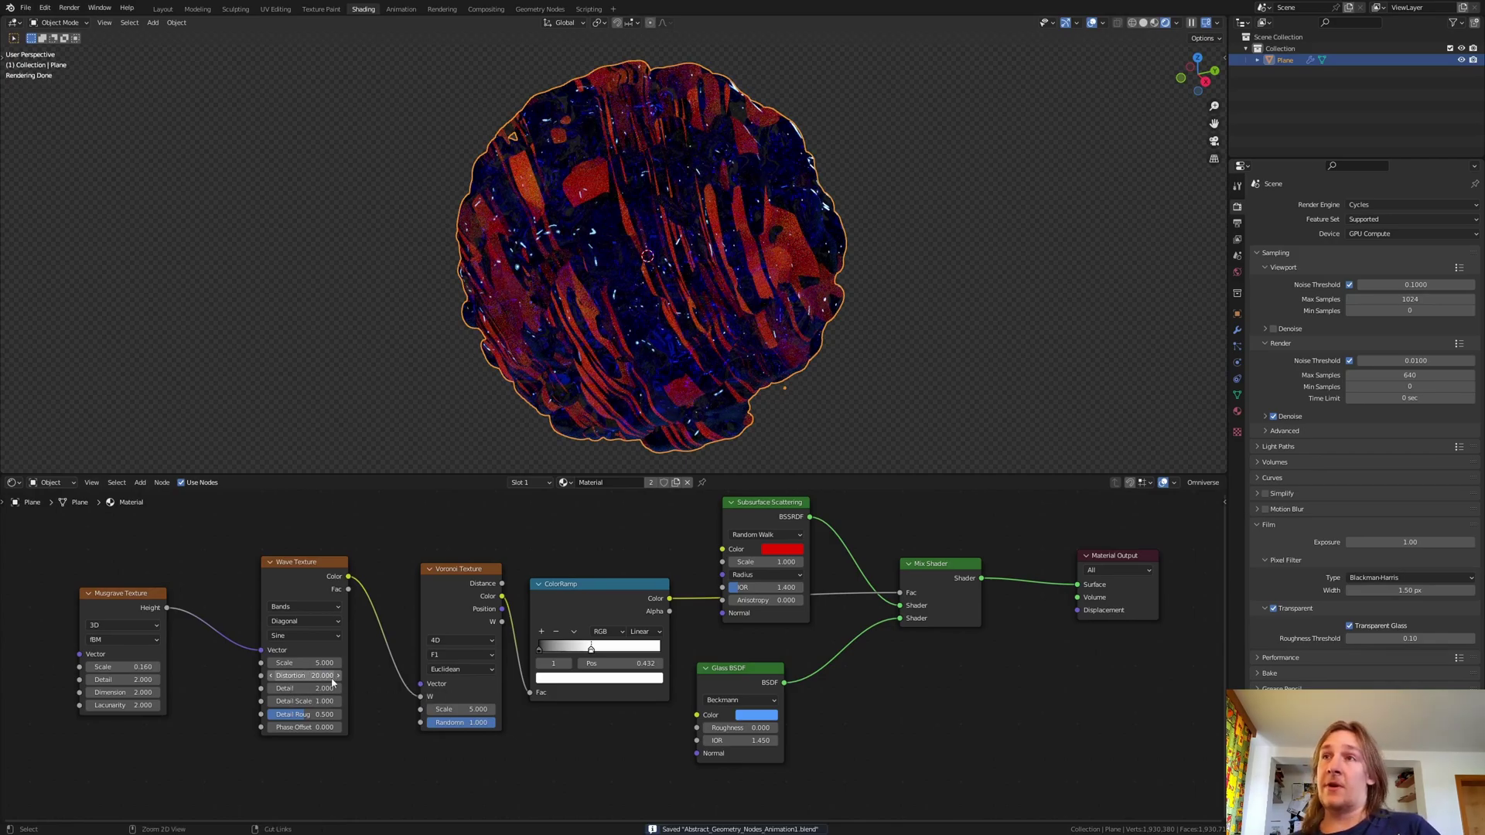
- In the Layout workspace, add a point light with a 1.03 m radius
click(167, 10)
key(shift+a)
mouse_move(655, 487)
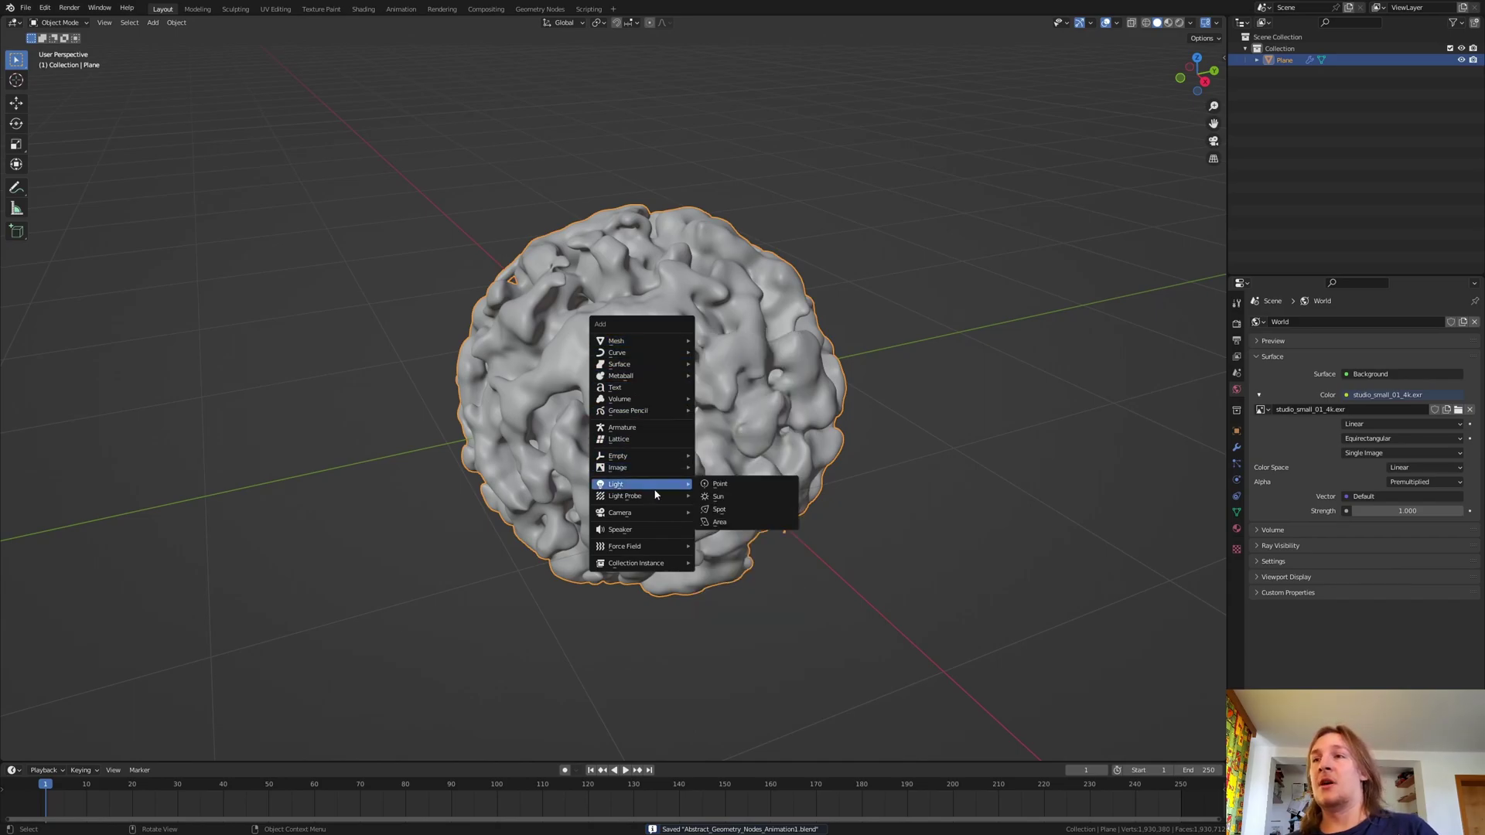
click(719, 483)
click(1236, 480)
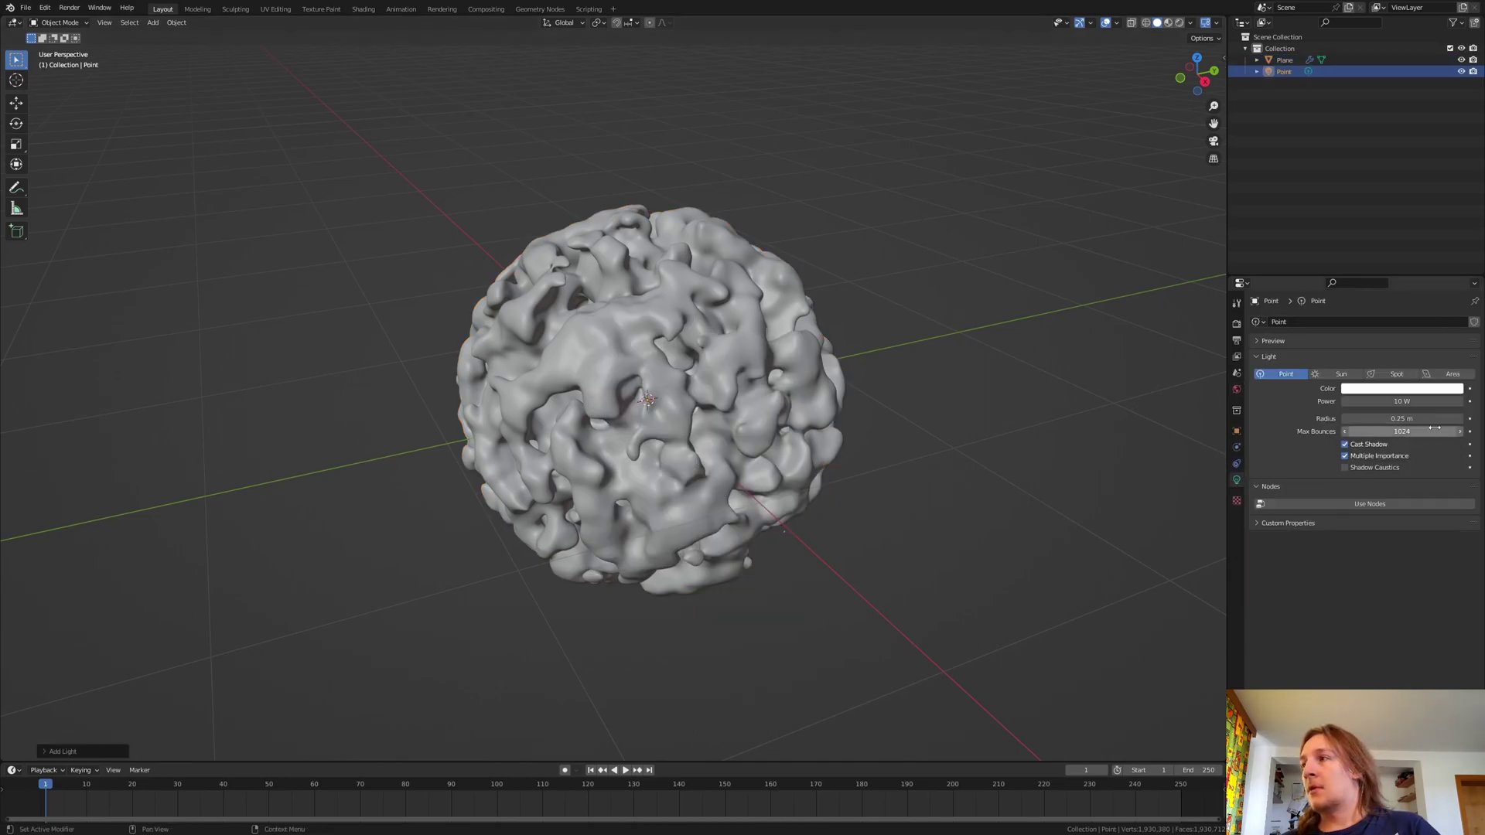
drag(1401, 418, 1438, 419)
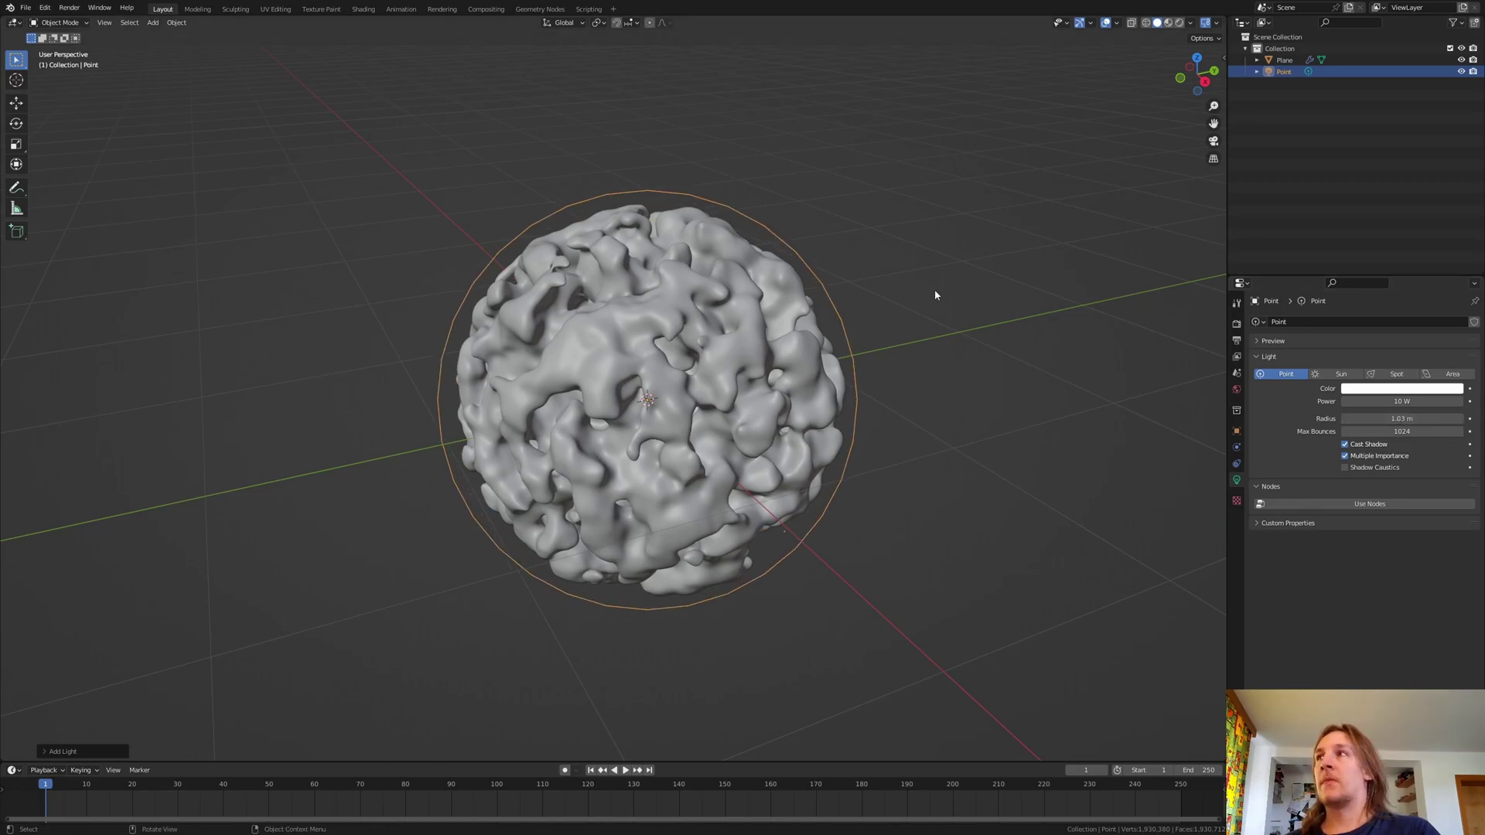
- Switch to Rendered shading and give the light 10000 W power and a green colour
click(1179, 23)
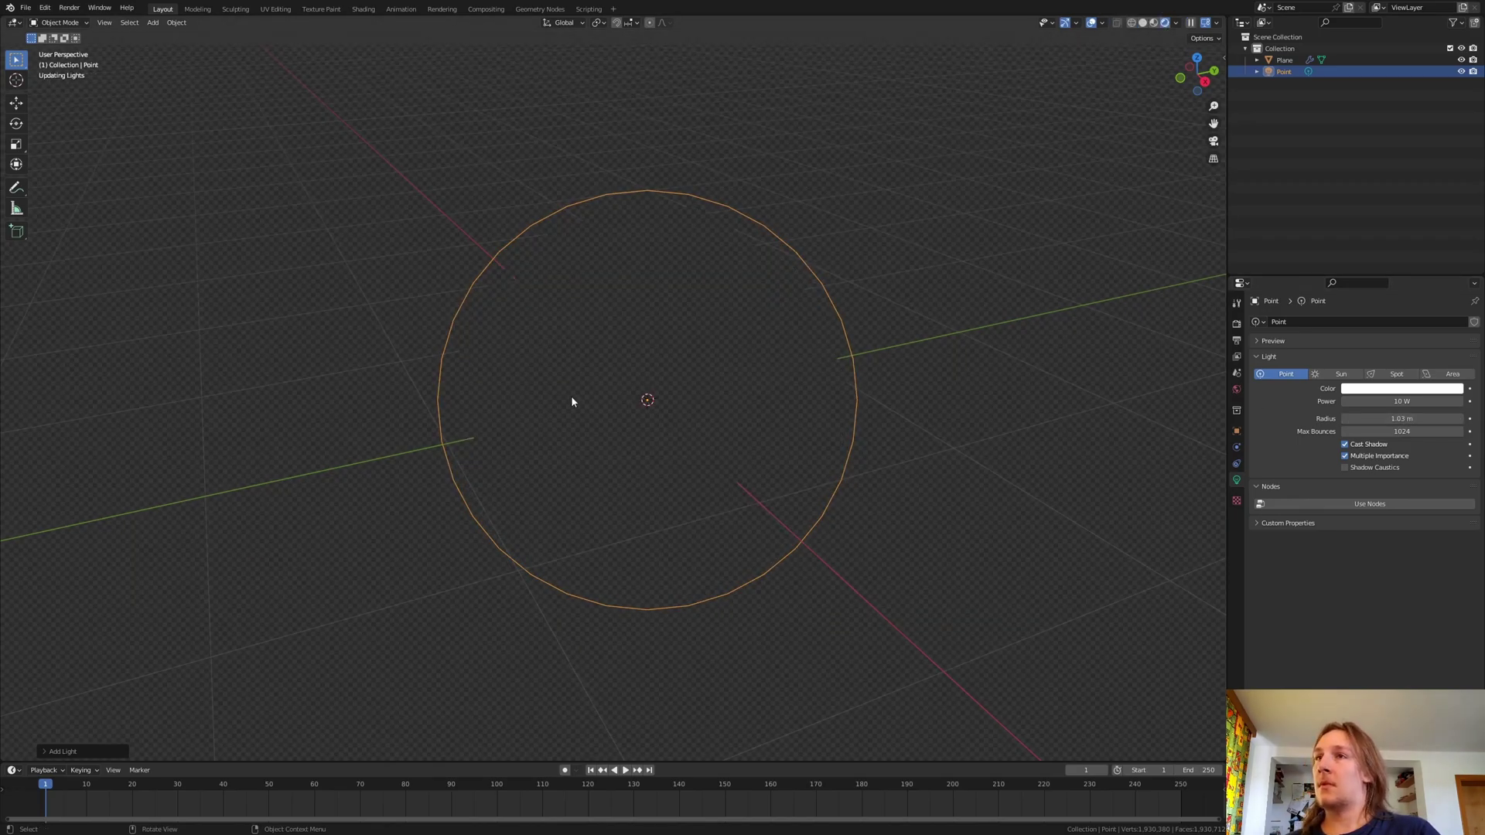
double_click(1401, 401)
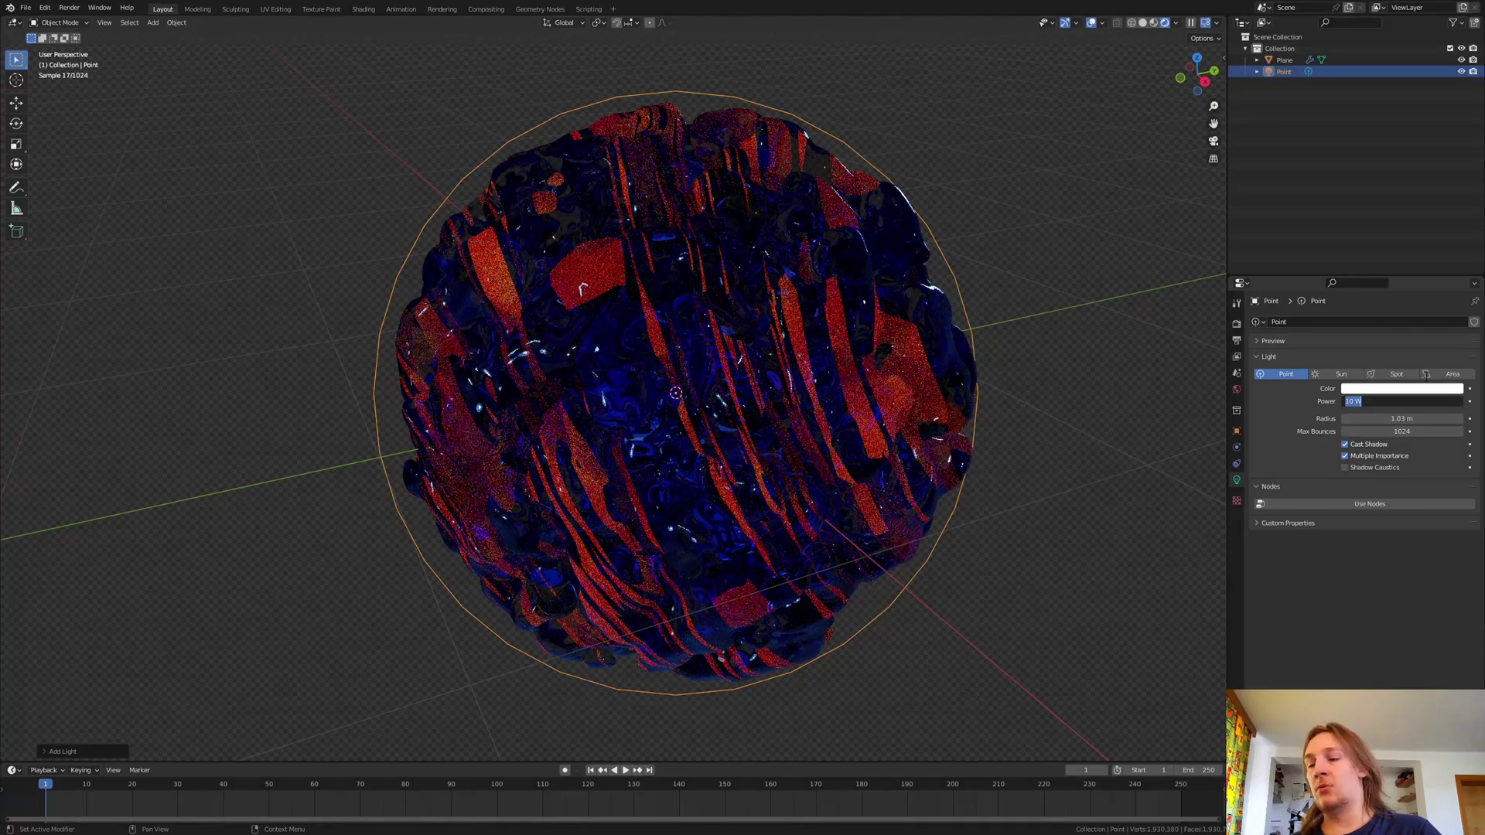
text(10000)
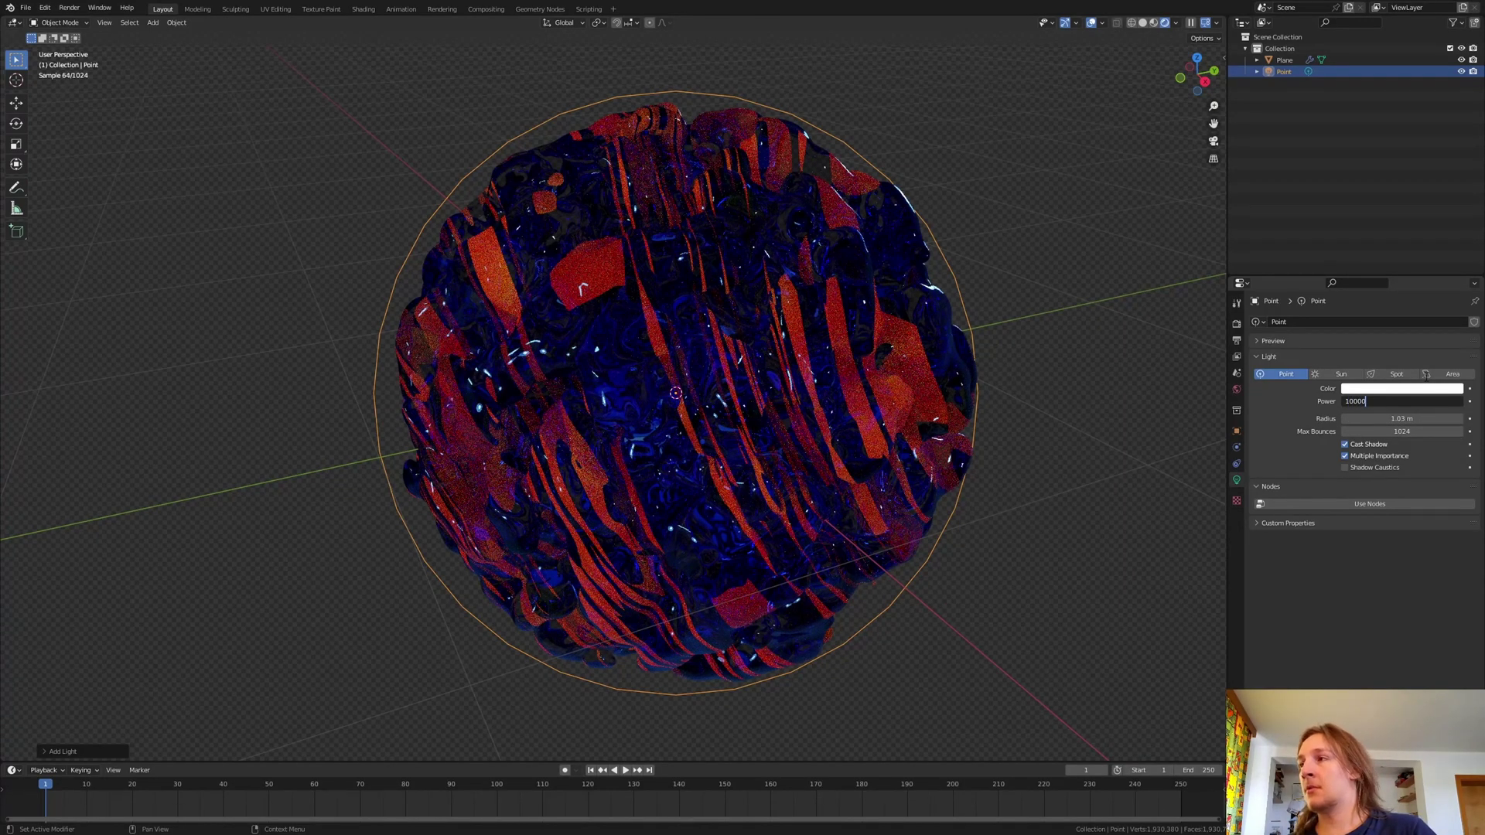
key(Return)
click(1408, 389)
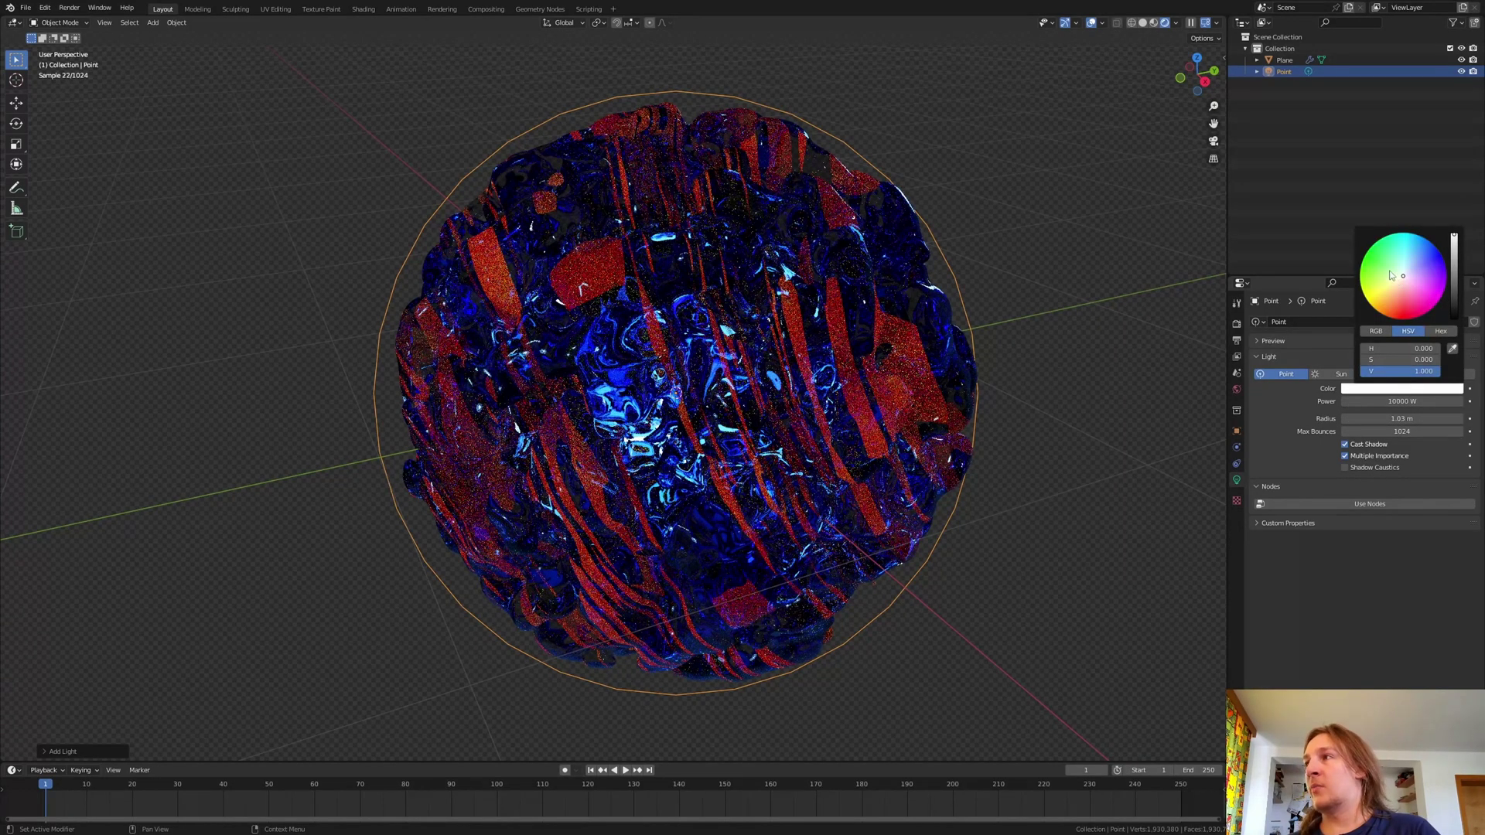
drag(1392, 276, 1381, 266)
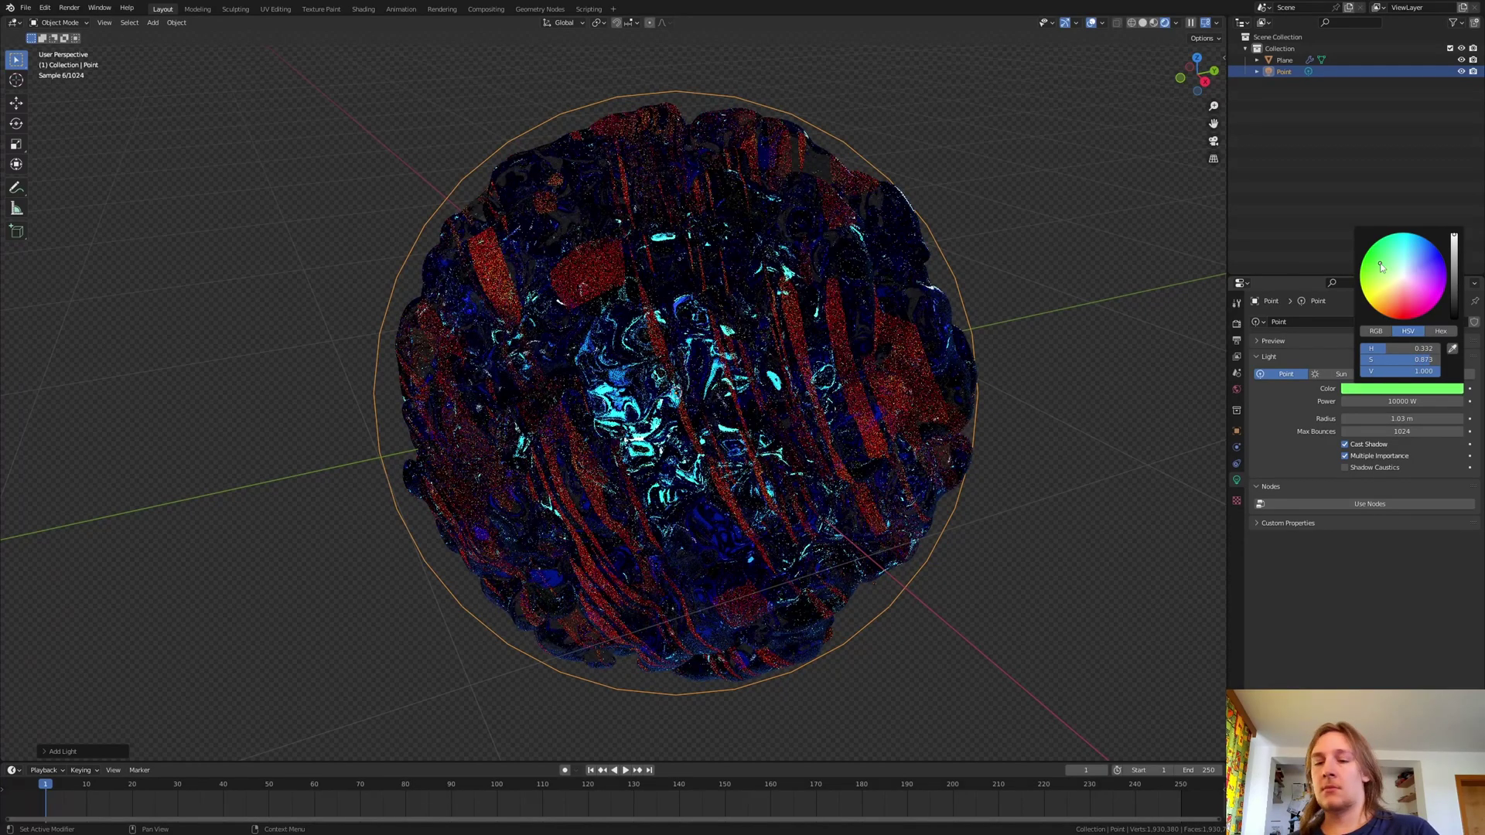
middle_drag(1013, 411, 698, 437)
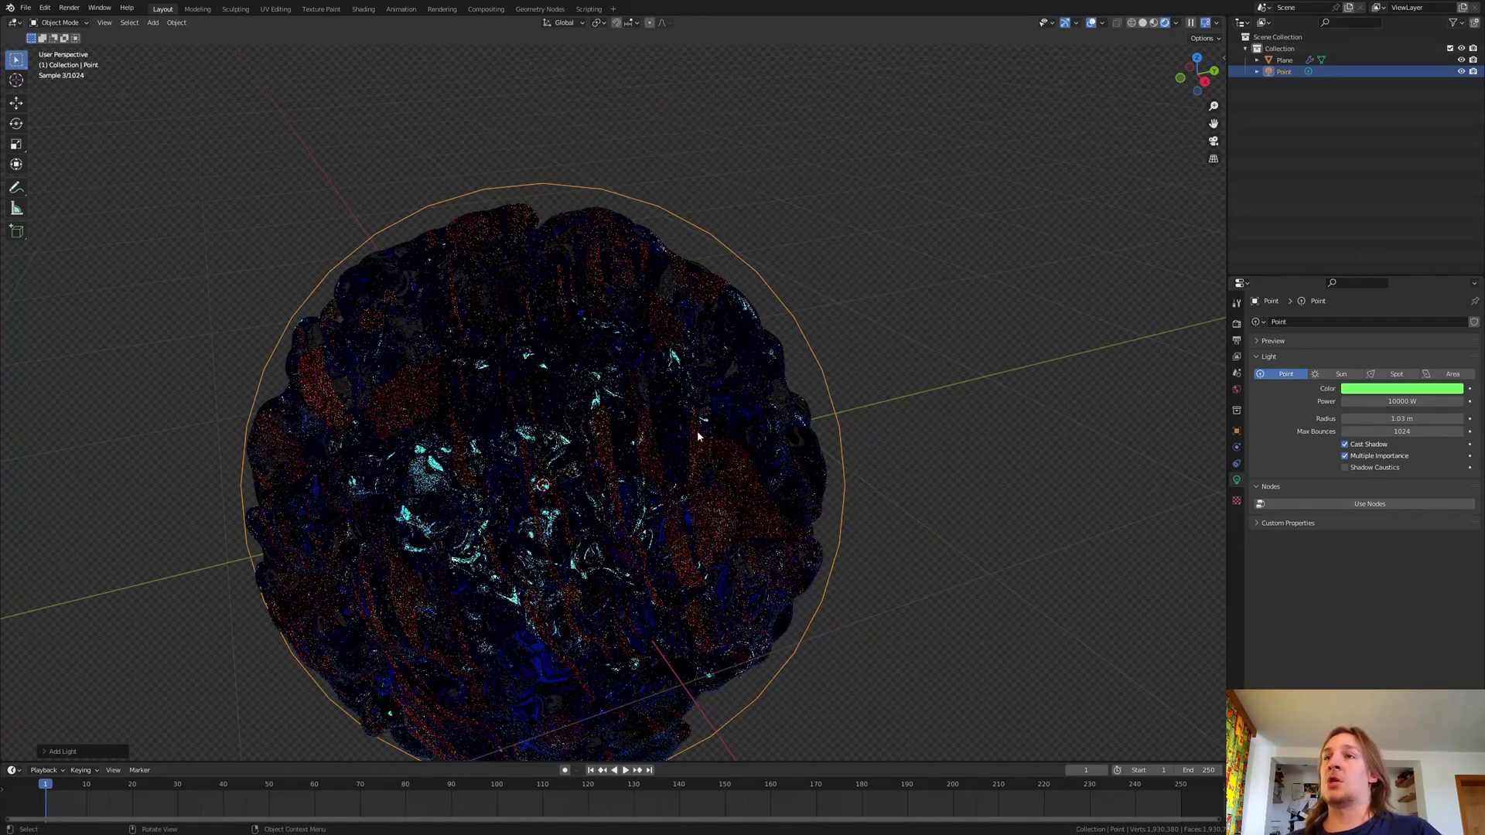
scroll(697, 437, up, 6)
middle_drag(670, 346, 684, 332)
- Add a camera, look through it, move it to frame the blob, then use Solid shading
key(shift+a)
mouse_move(684, 337)
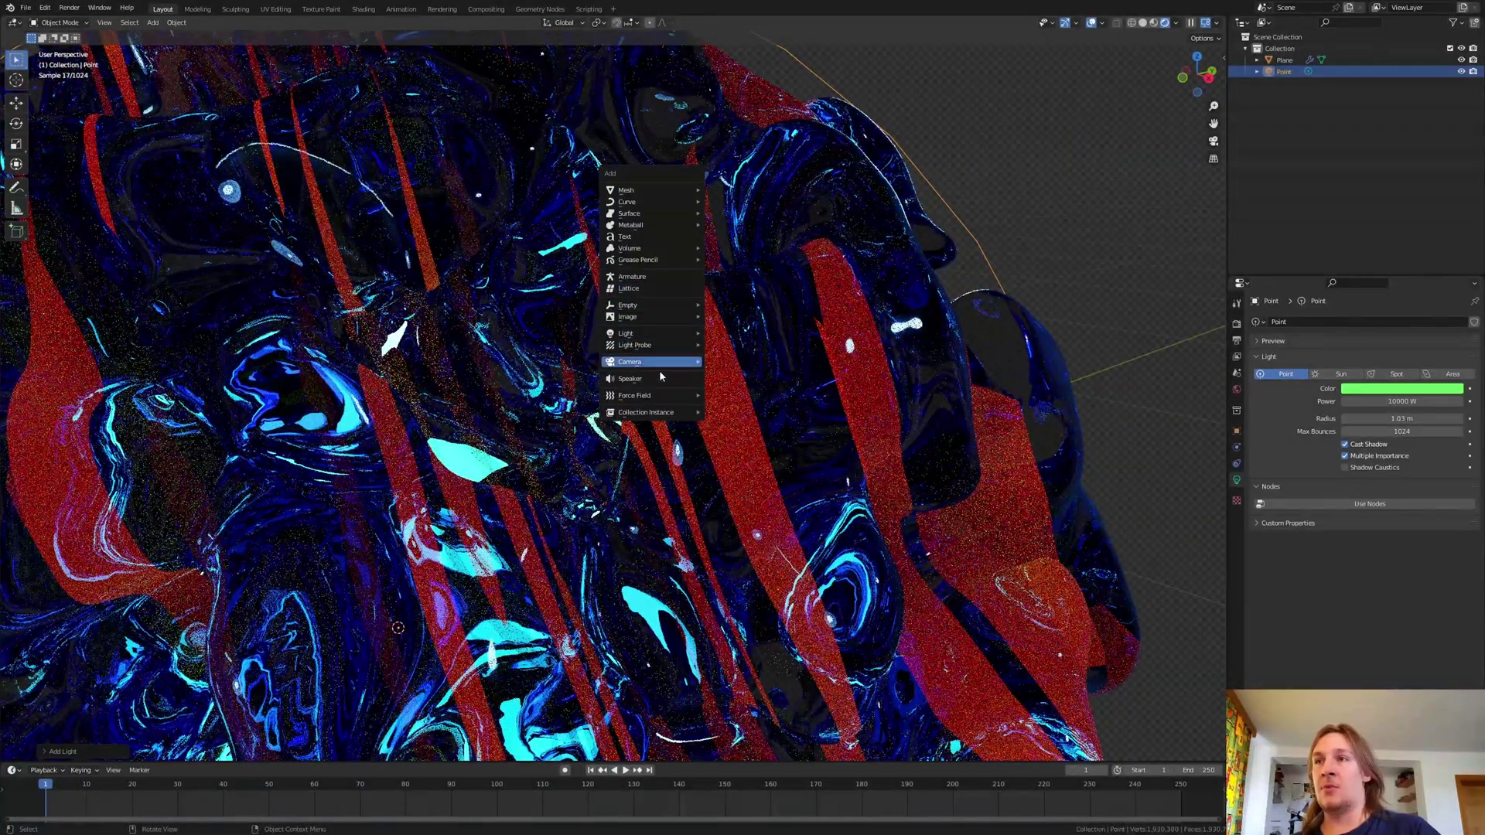
mouse_move(660, 366)
click(746, 362)
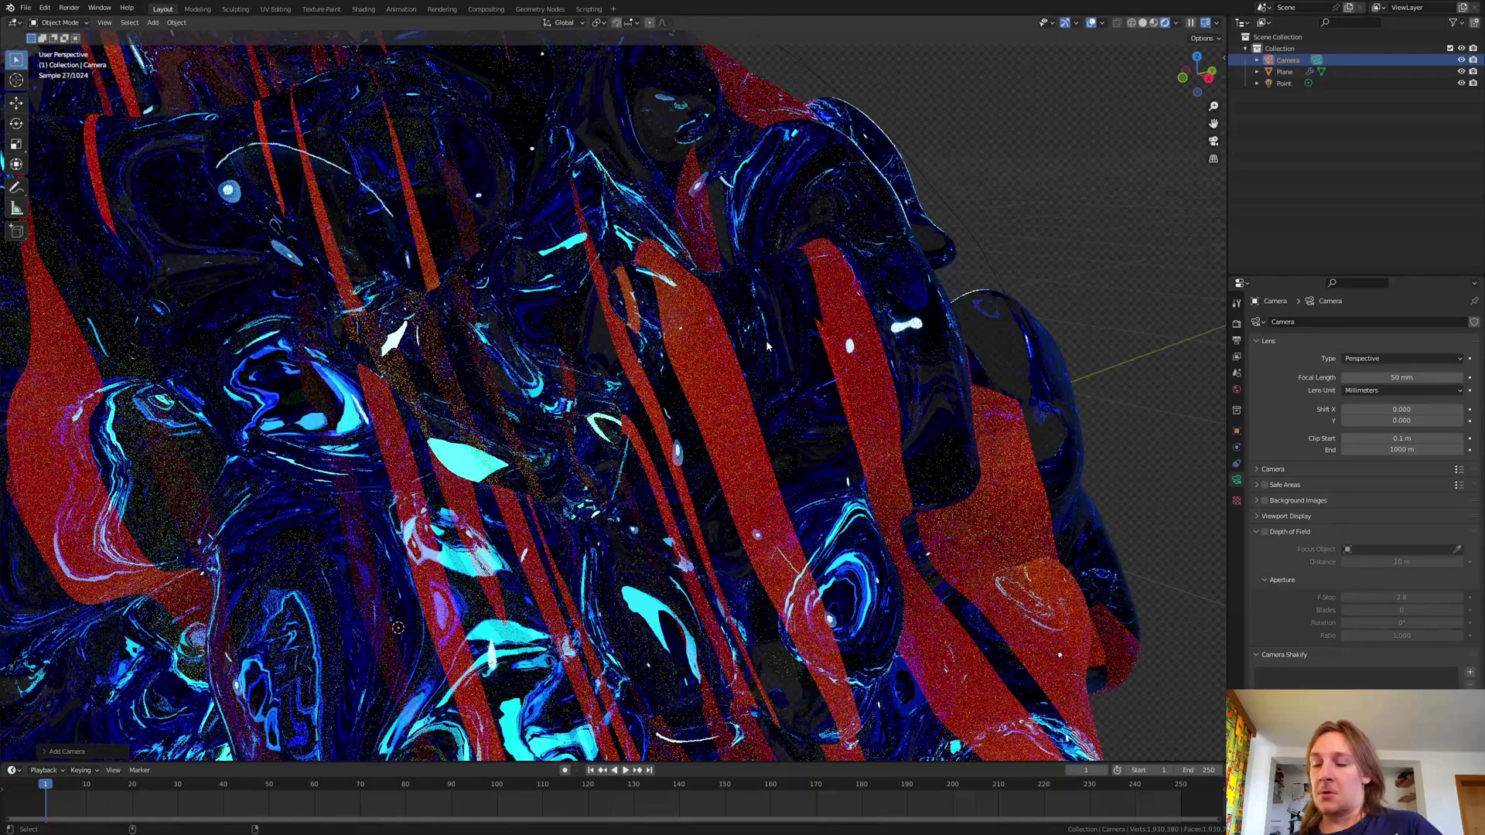
key(ctrl+alt+KP_0)
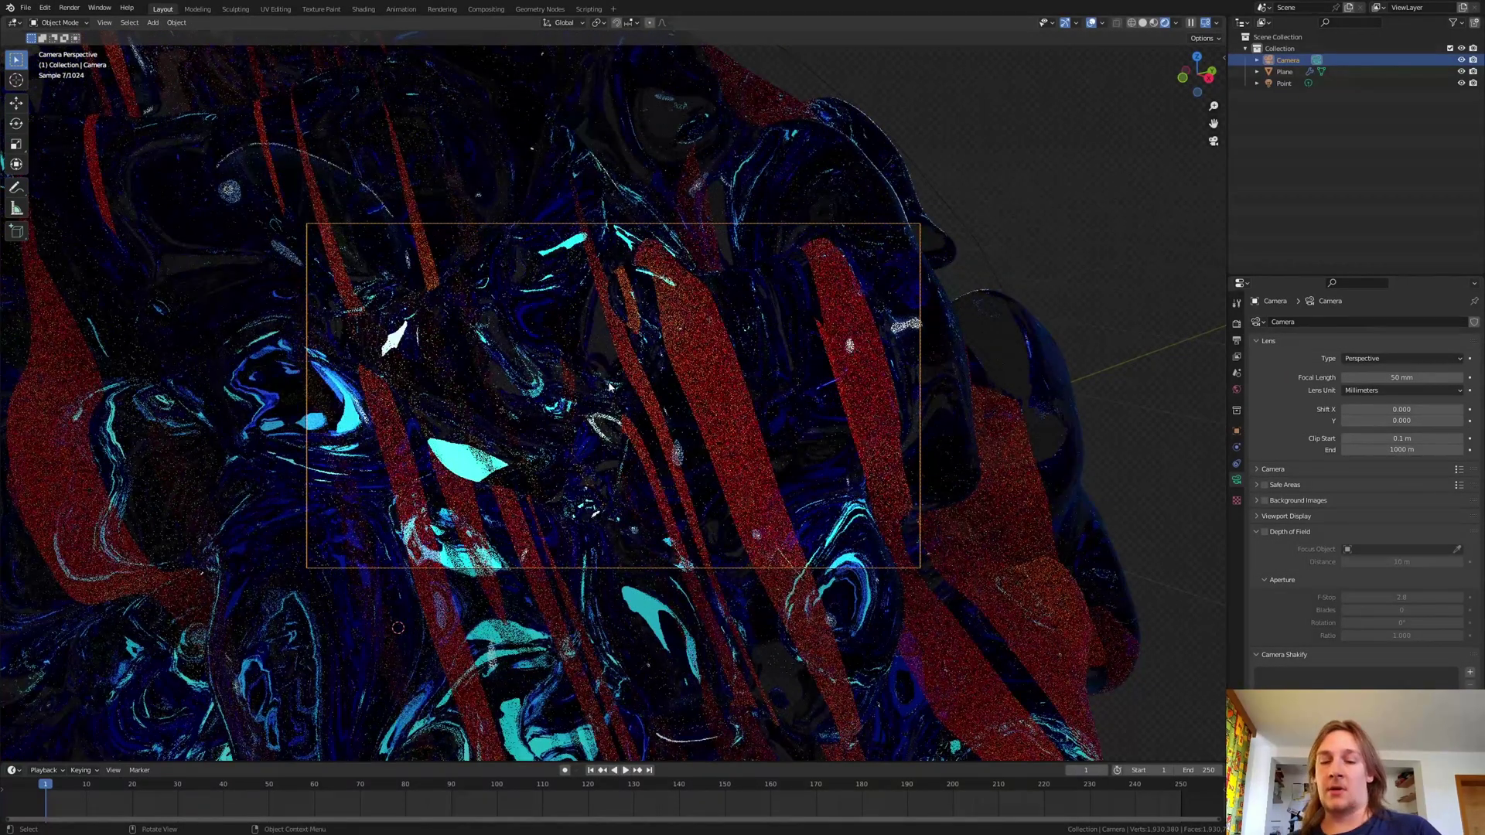
key(g)
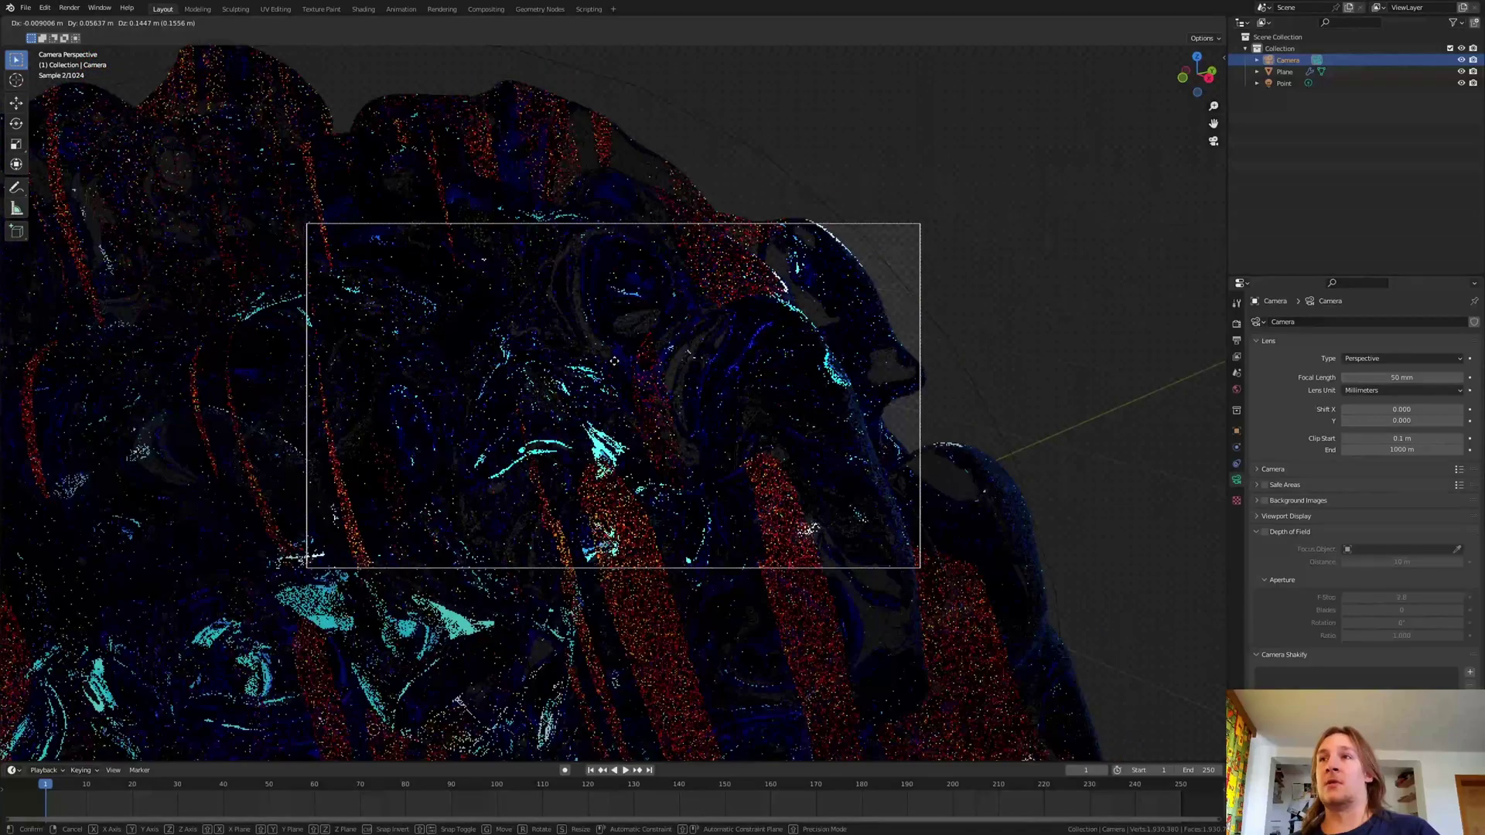
click(616, 365)
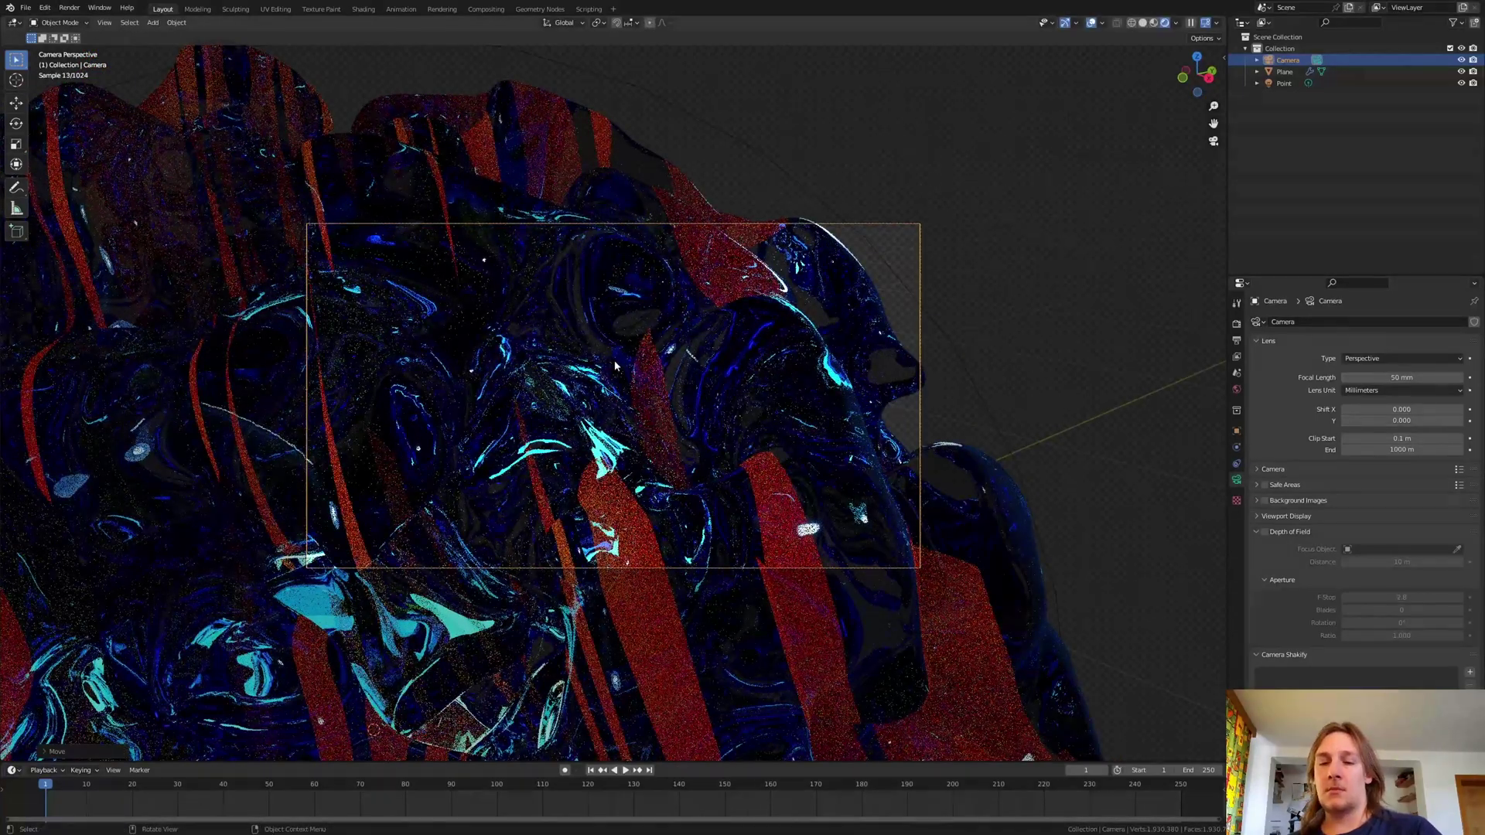
click(1236, 430)
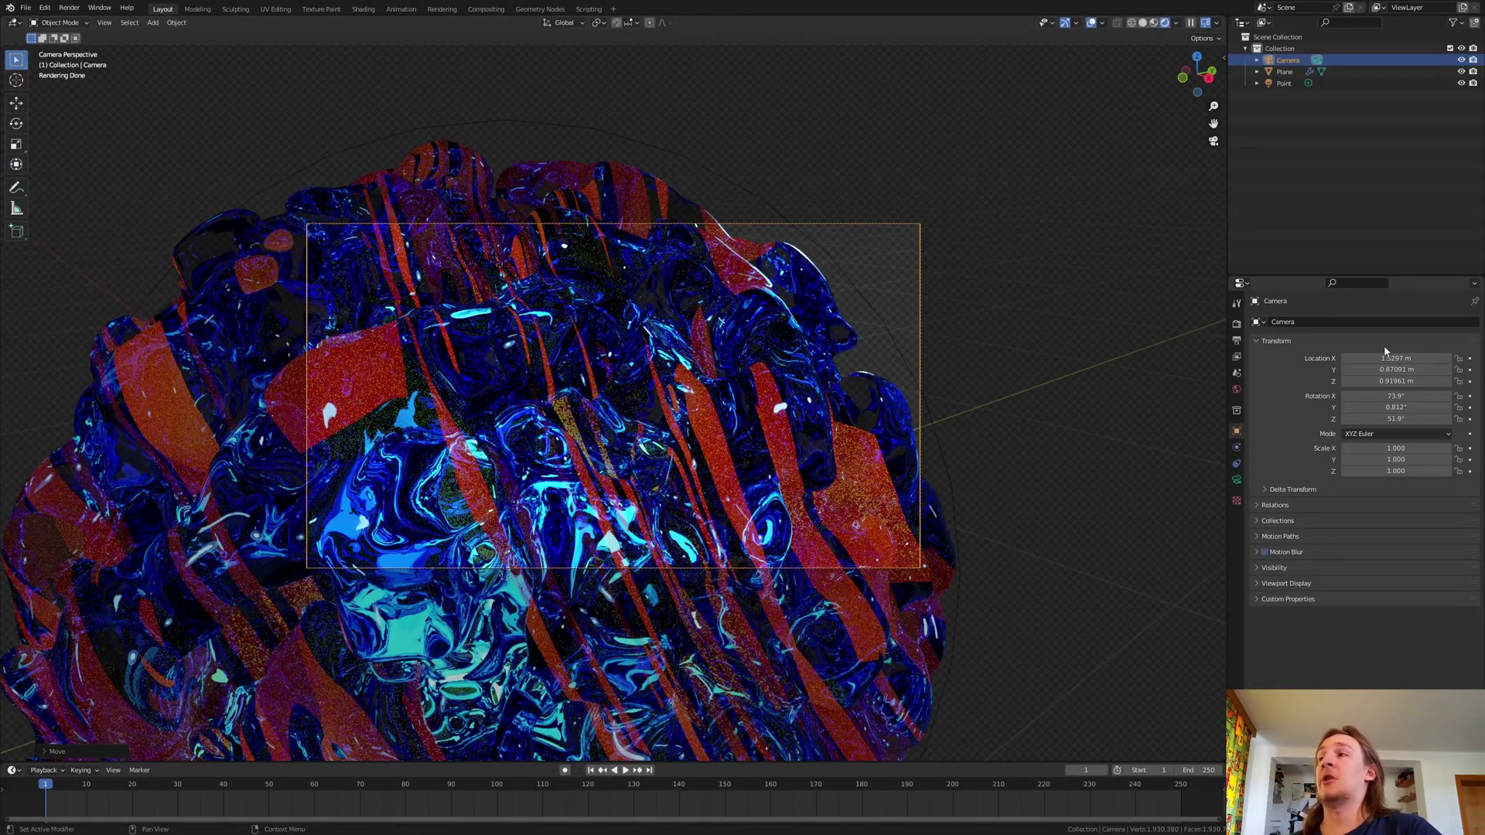
click(1142, 22)
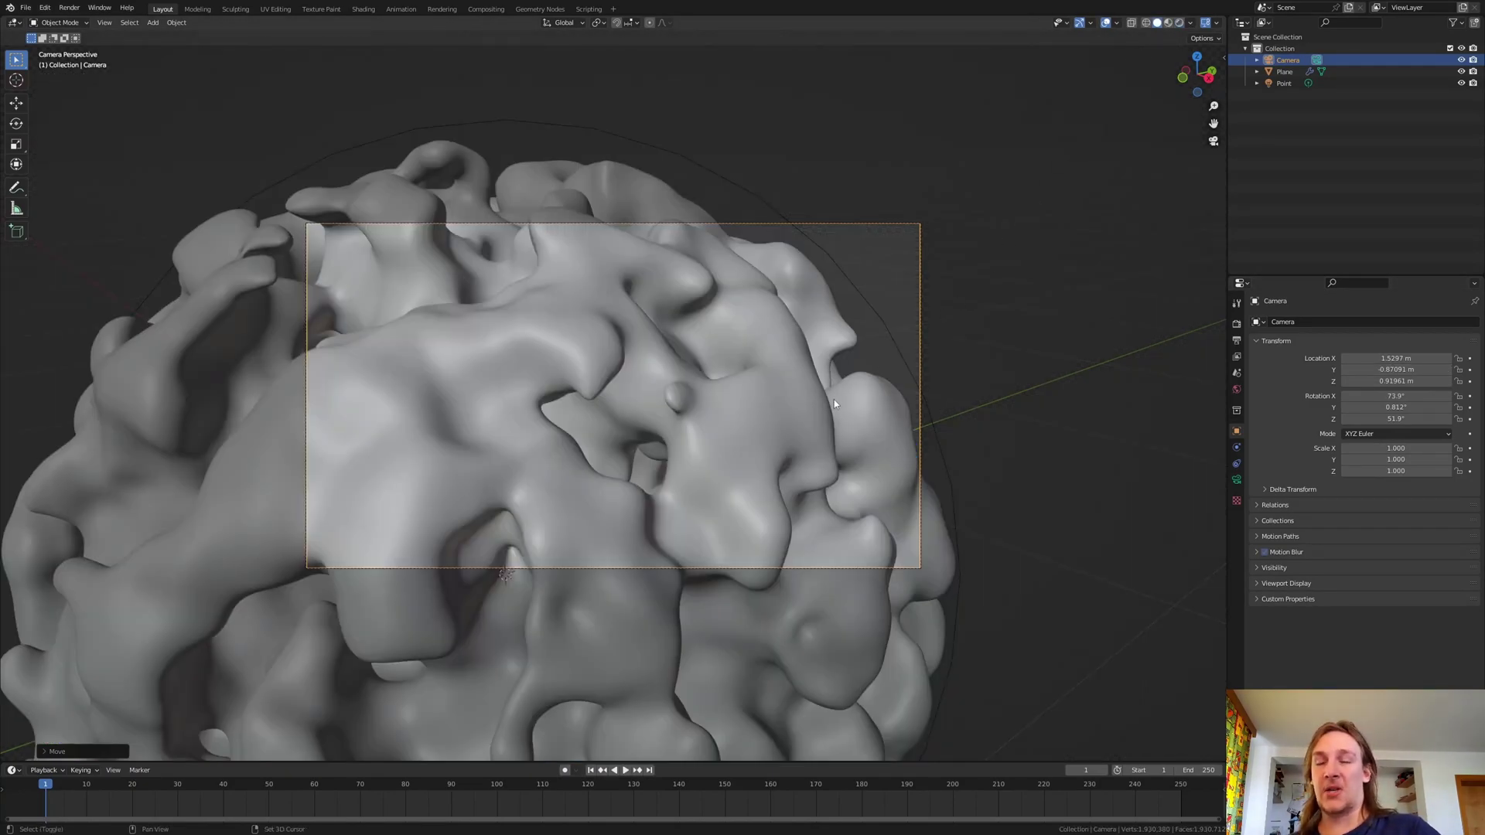
- Add a plain-axes Empty and raise it along Z
key(shift+a)
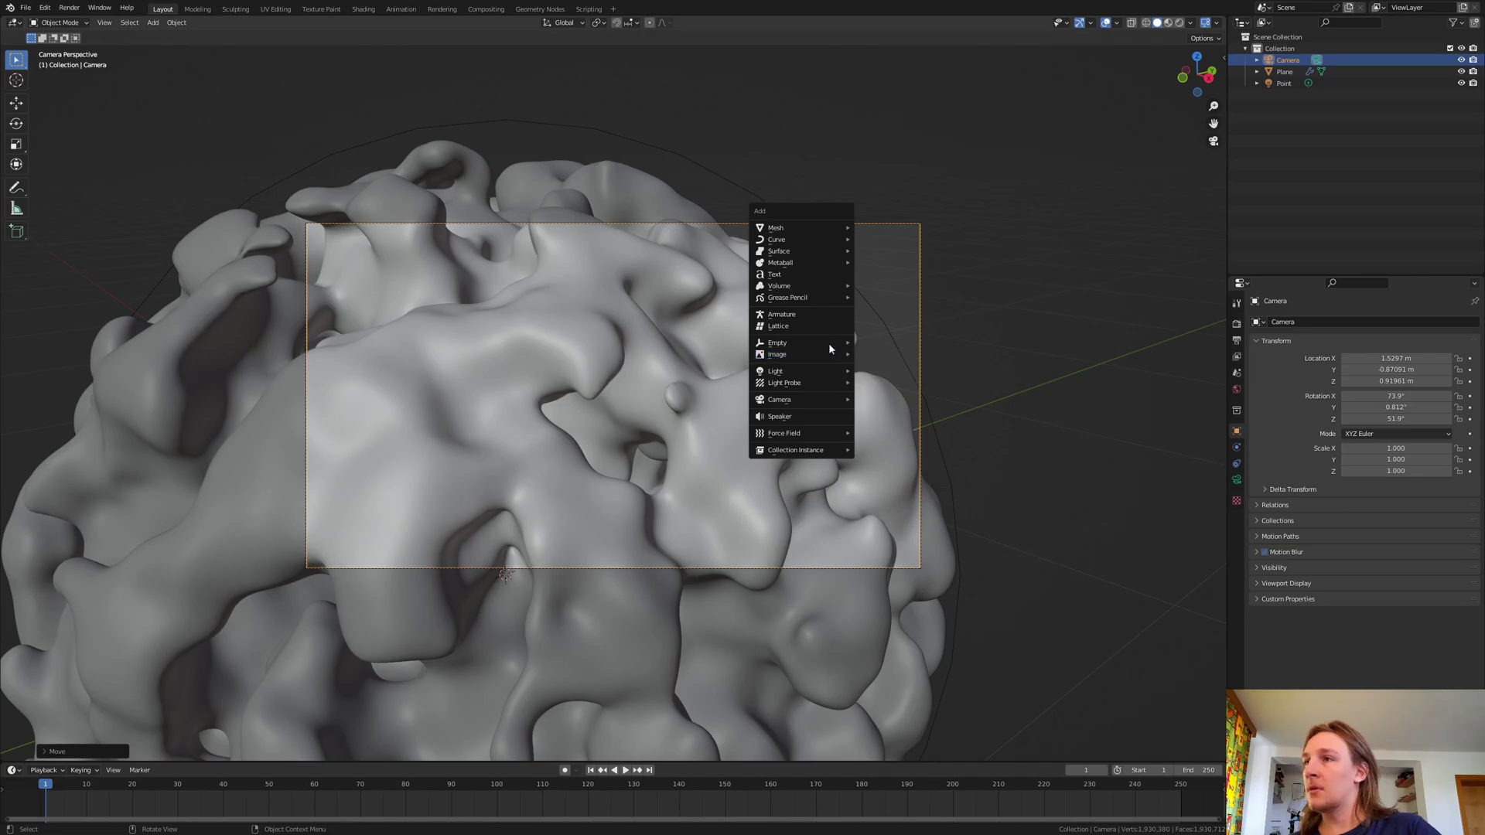
mouse_move(828, 349)
click(880, 344)
key(g)
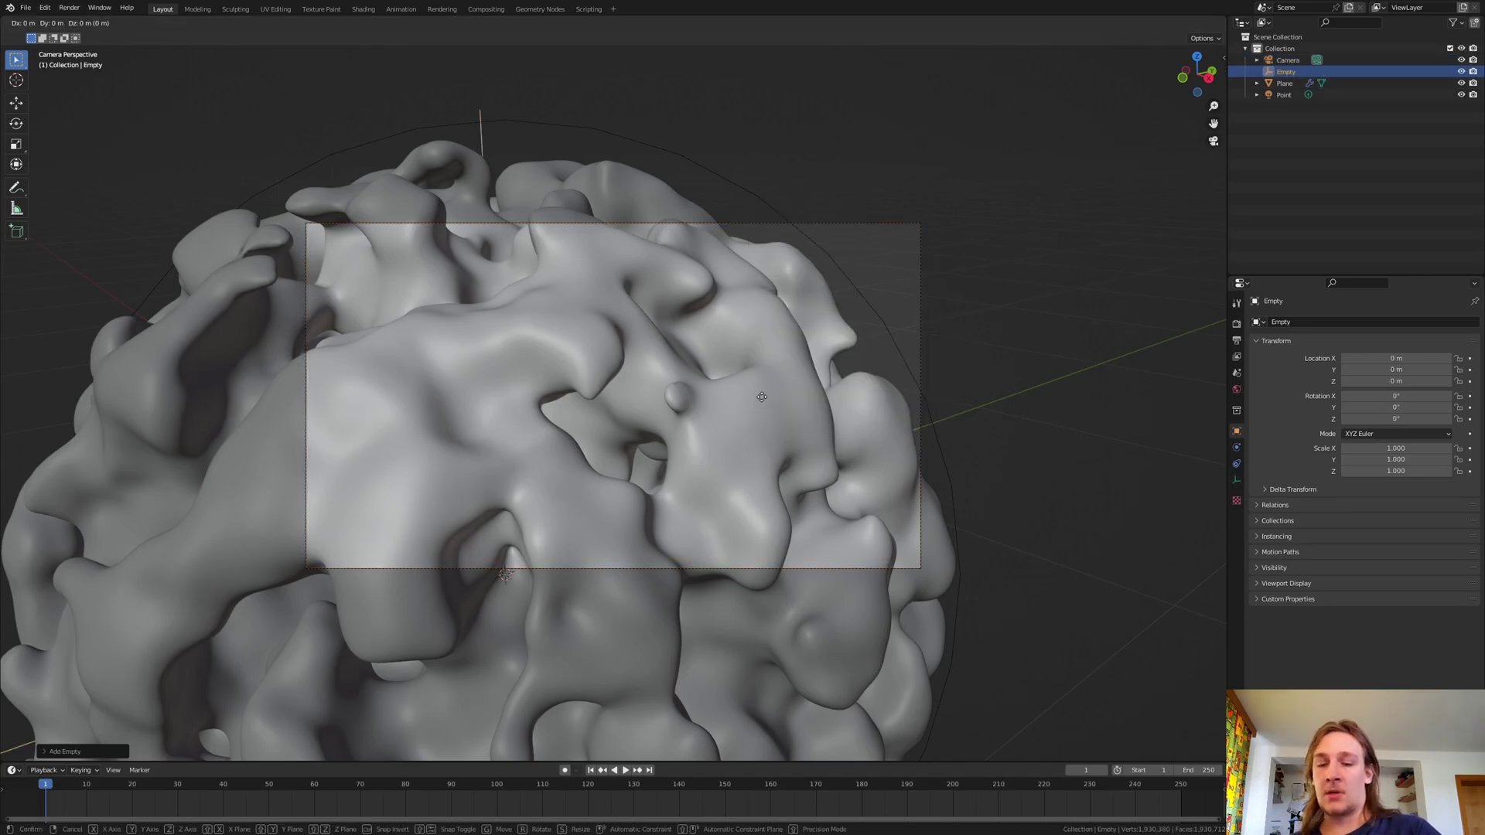
key(z)
click(762, 179)
- Move the Empty horizontally, then lower it slightly into the blob near the frame centre
key(g)
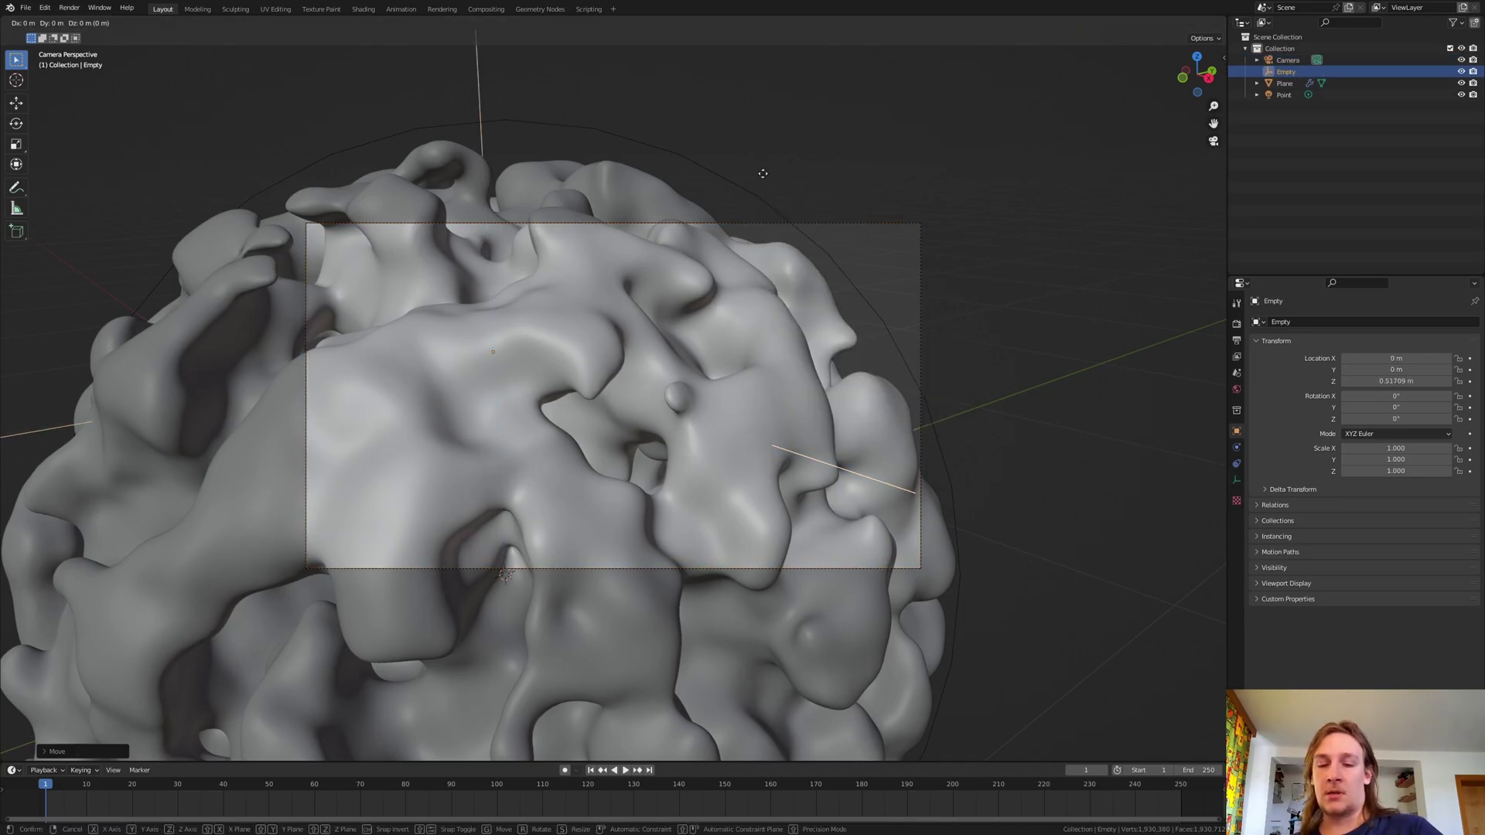
key(shift+z)
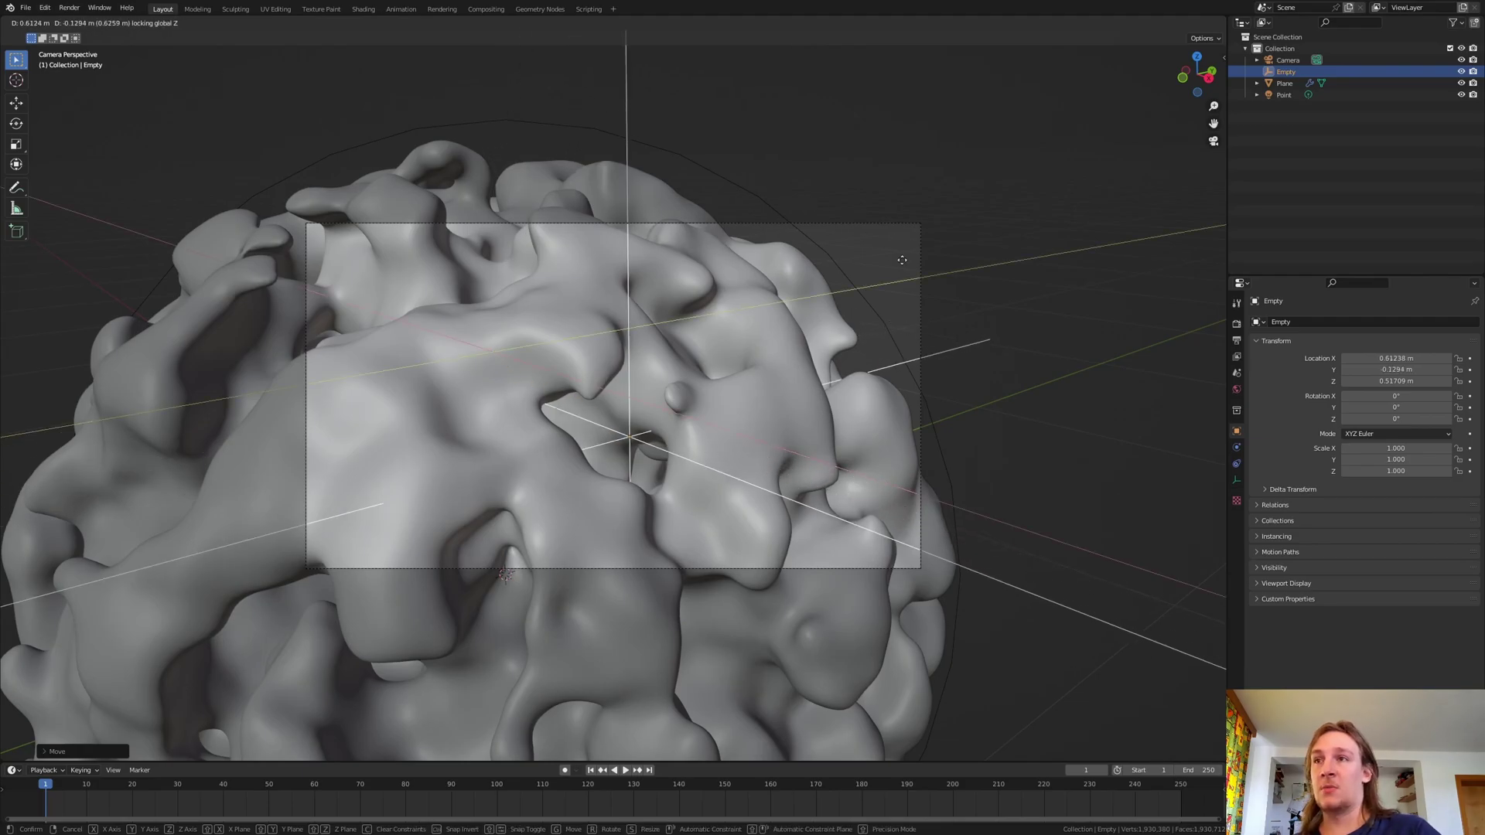
click(940, 264)
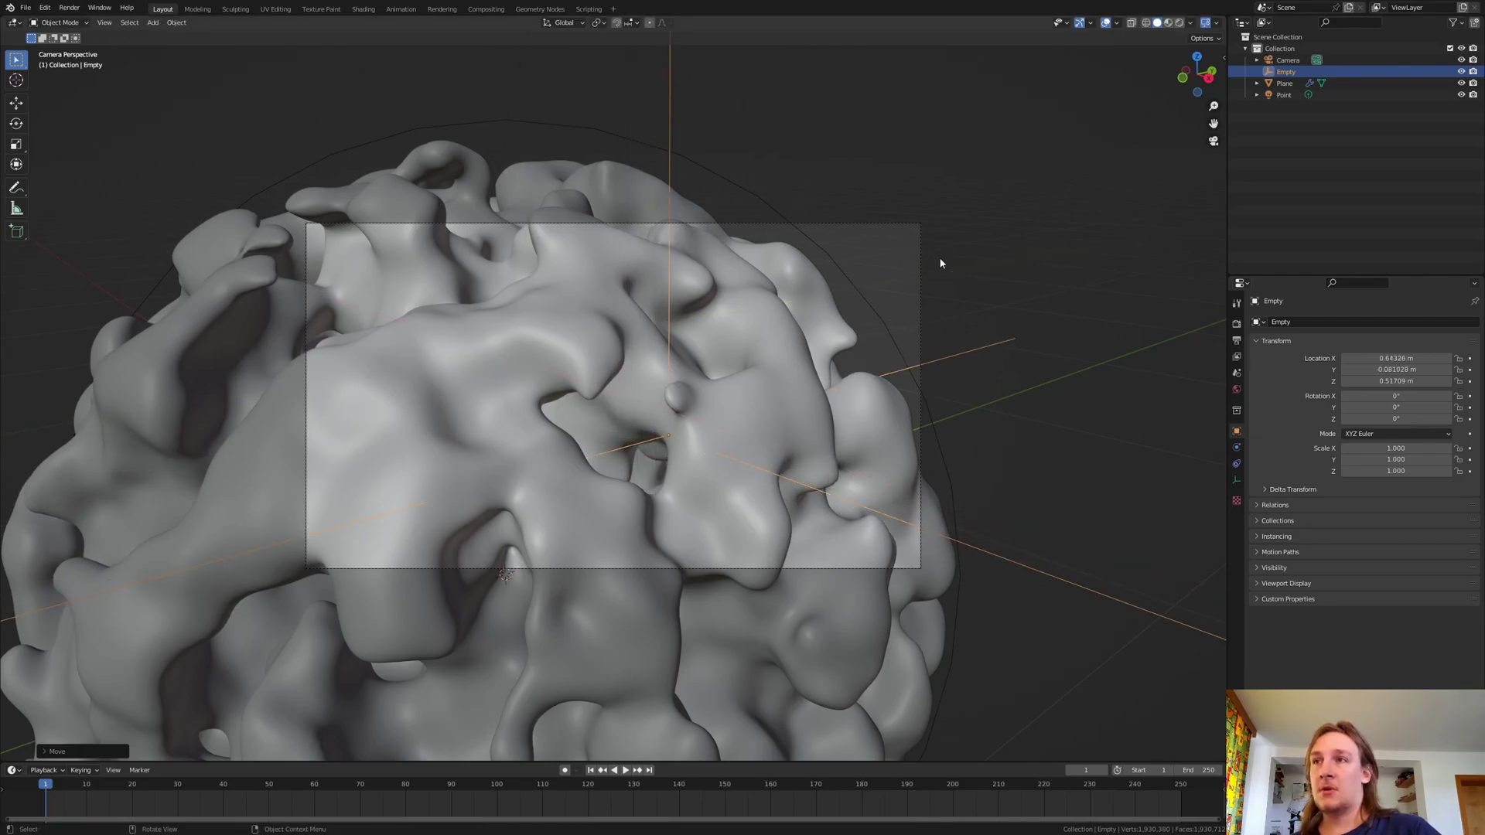
key(g)
key(z)
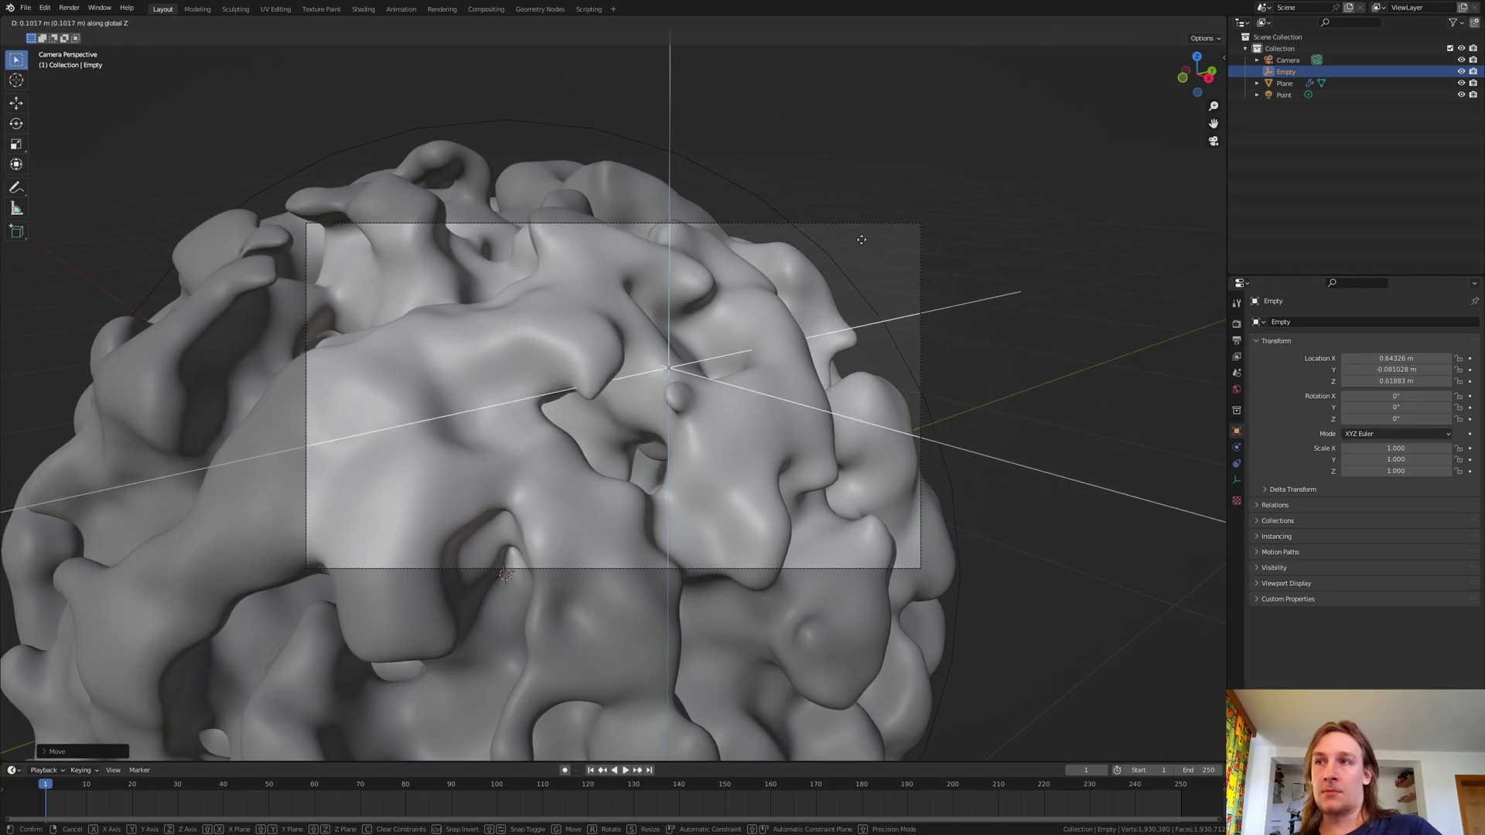
click(786, 343)
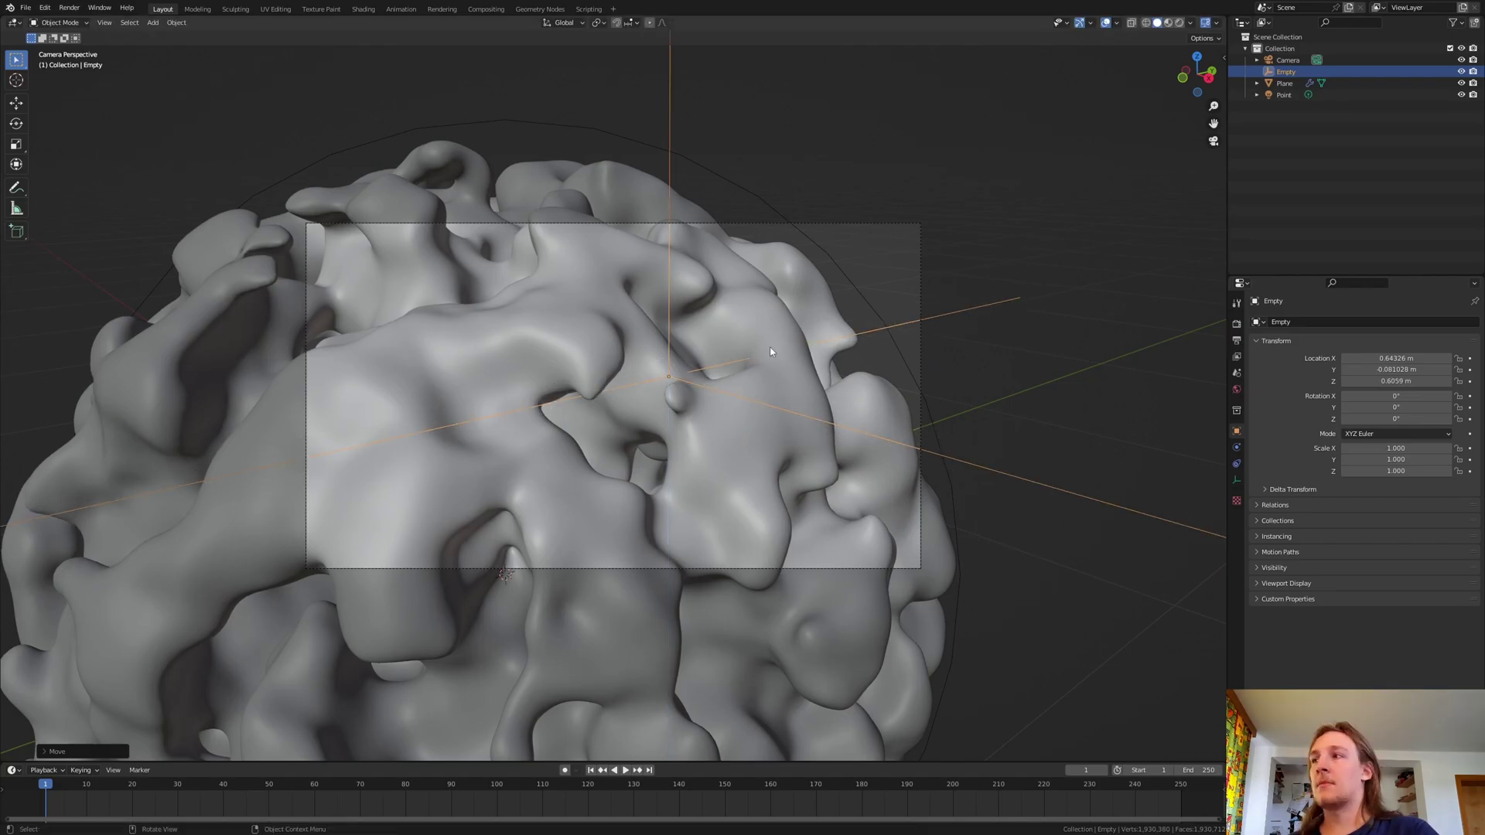
click(1190, 23)
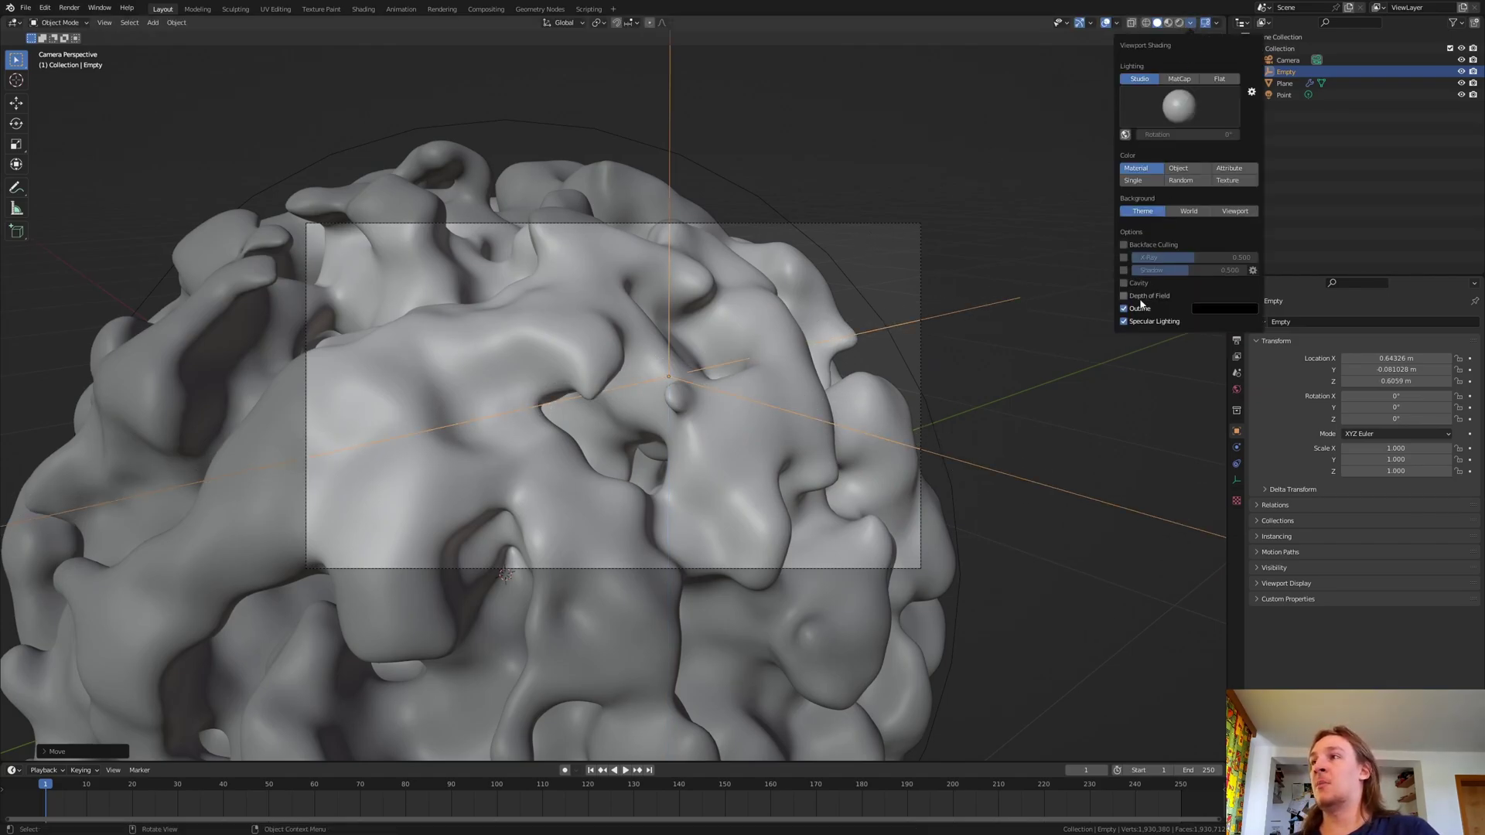
- Enable depth of field on the camera with the Empty as focus object
click(921, 242)
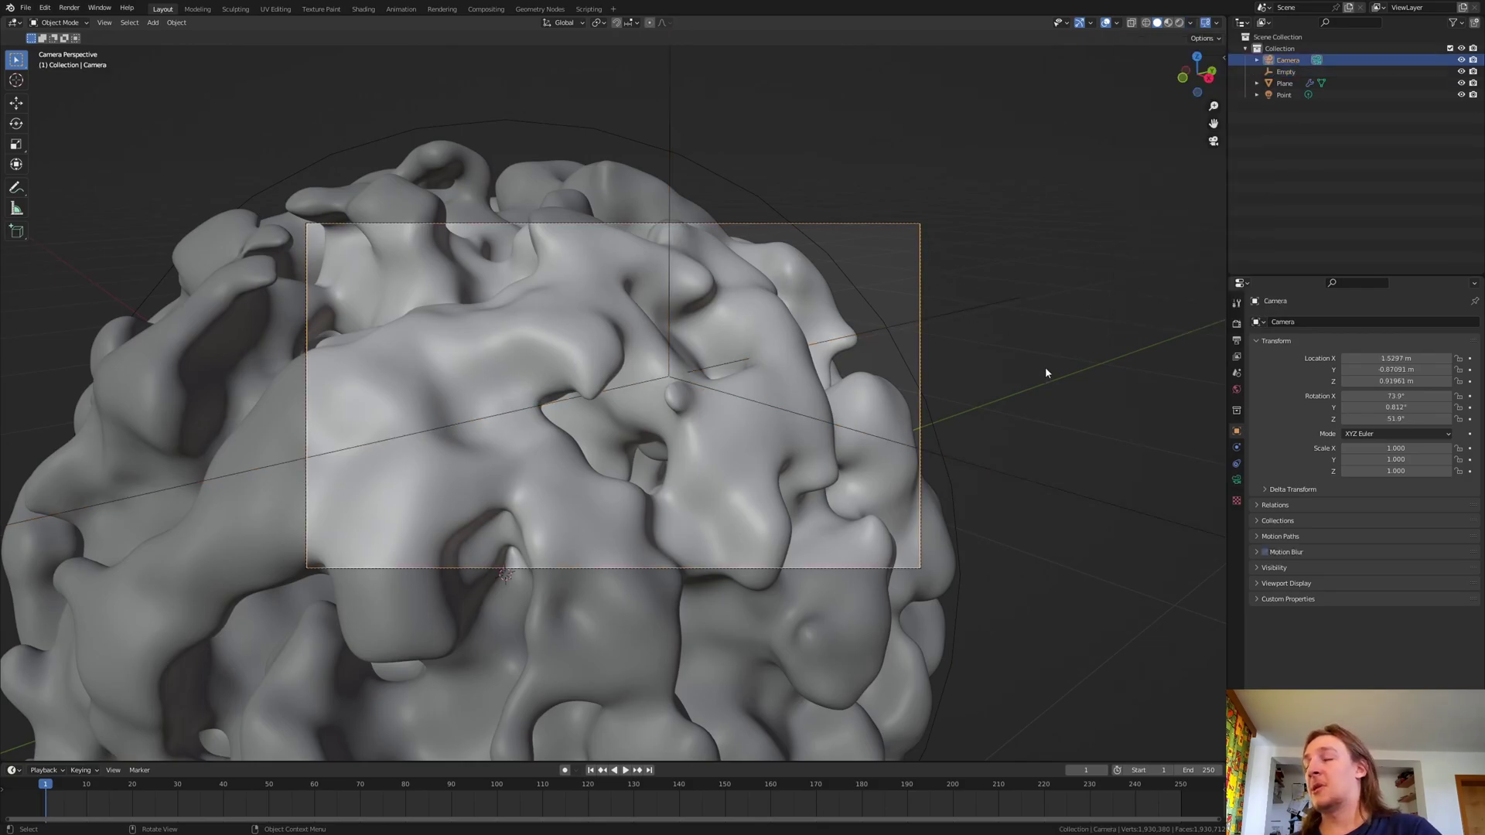
click(1236, 480)
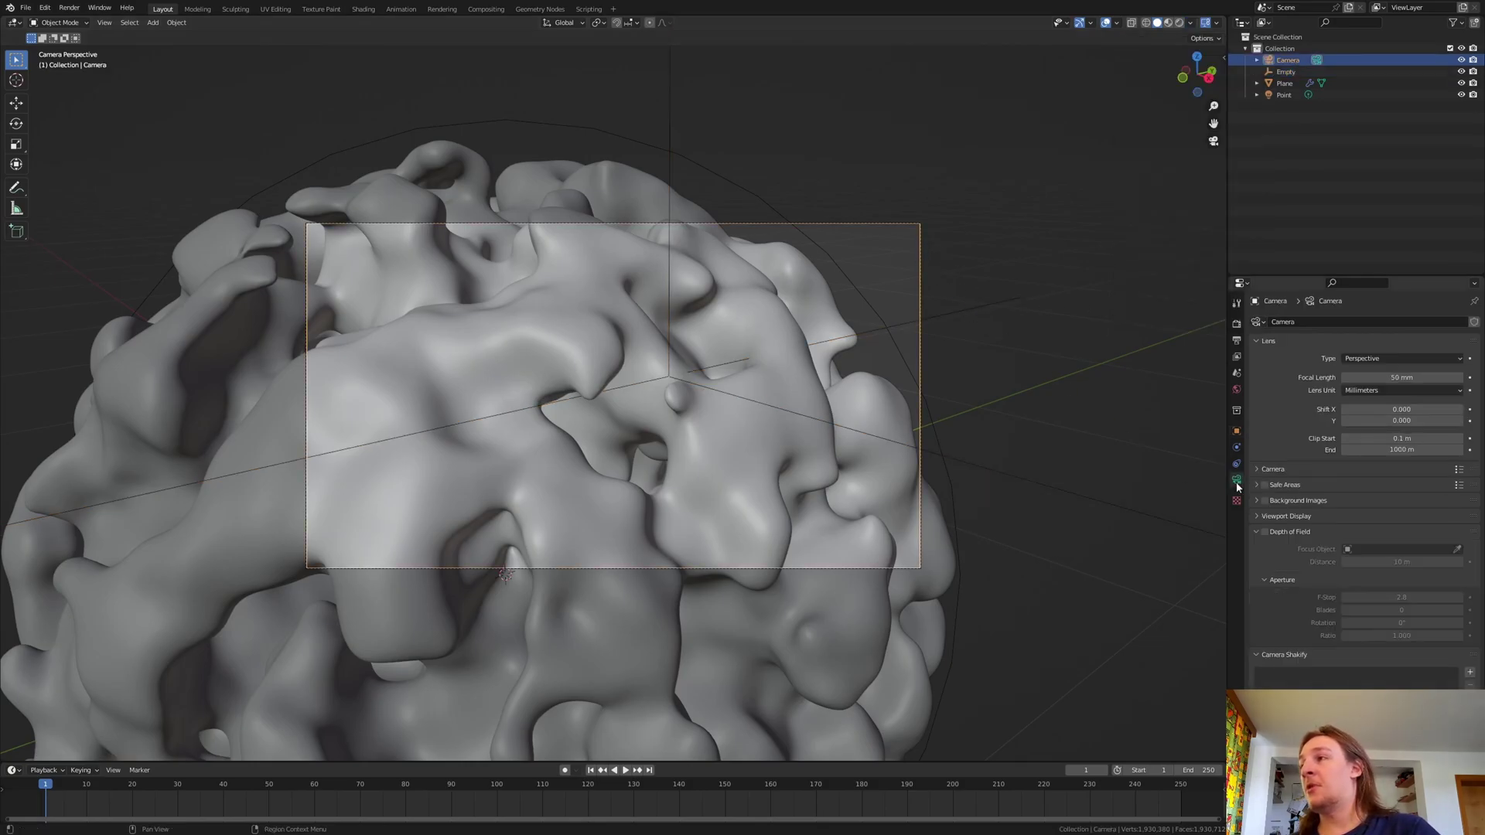
click(1265, 532)
click(1381, 550)
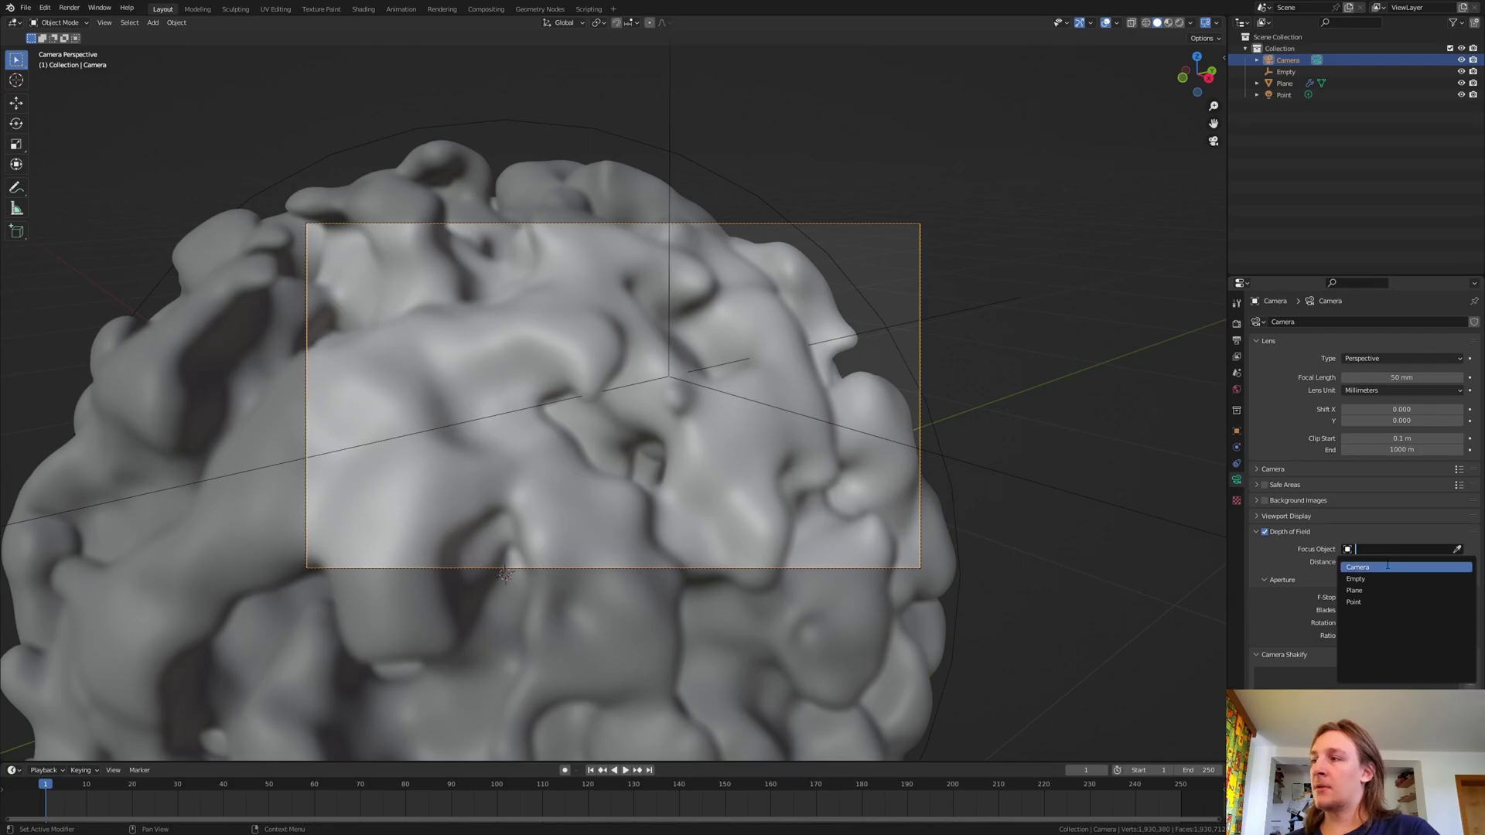
click(1390, 582)
- Lower the camera's F-Stop and change its aperture blade count
text(0.9)
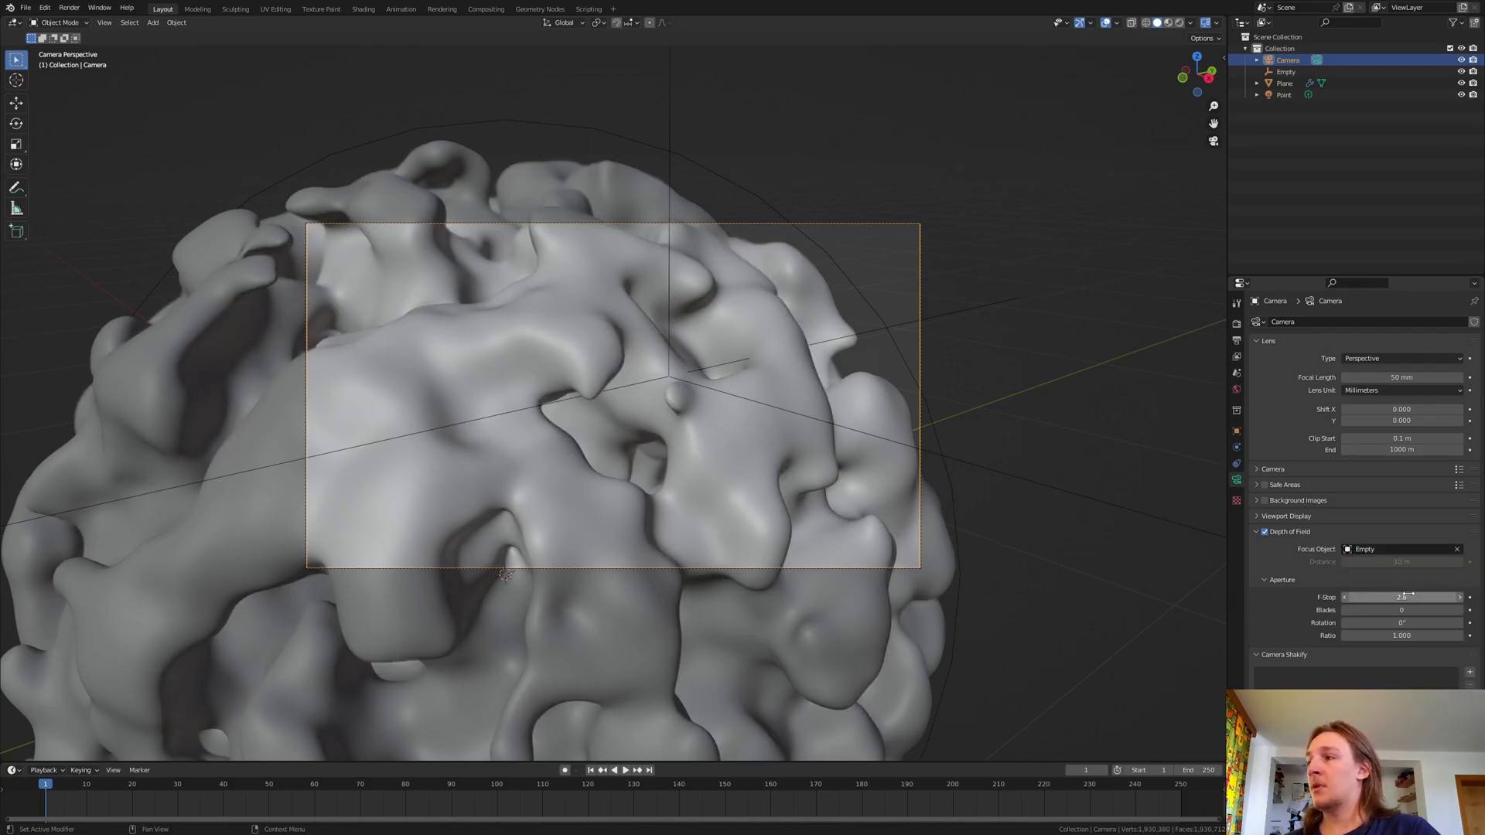
key(Return)
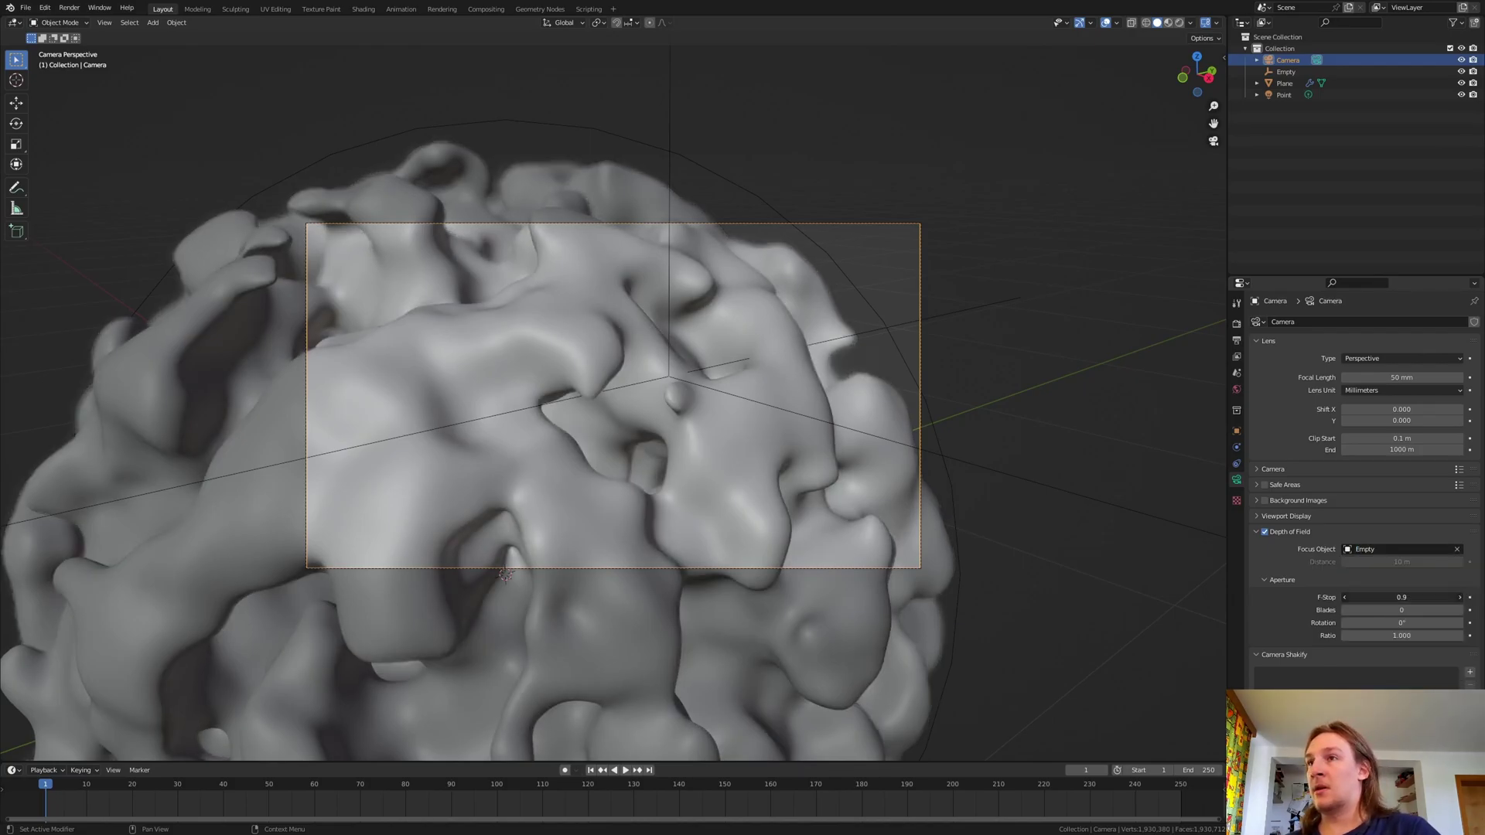
click(1411, 609)
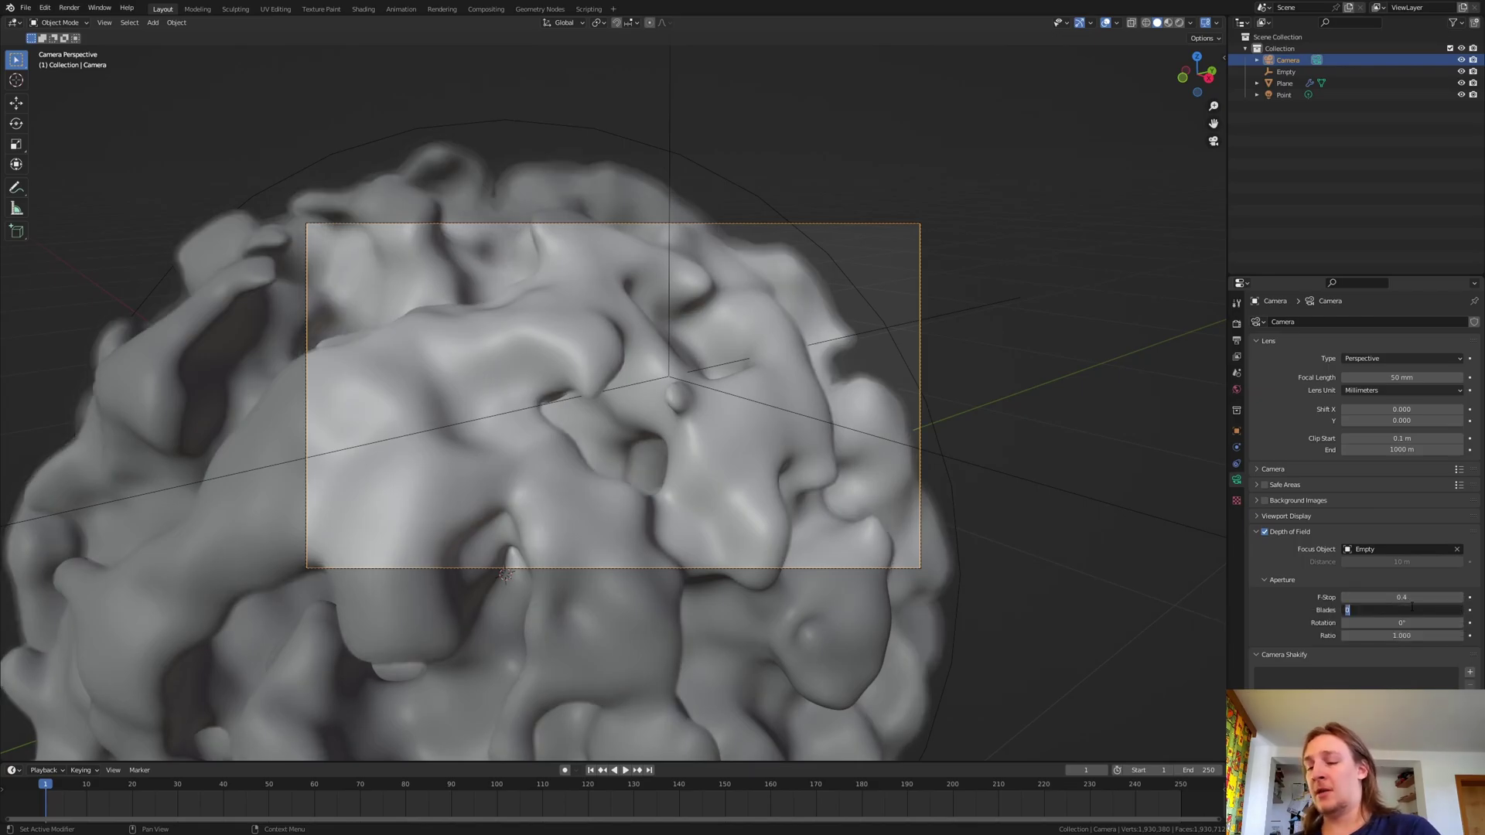
text(1)
key(Return)
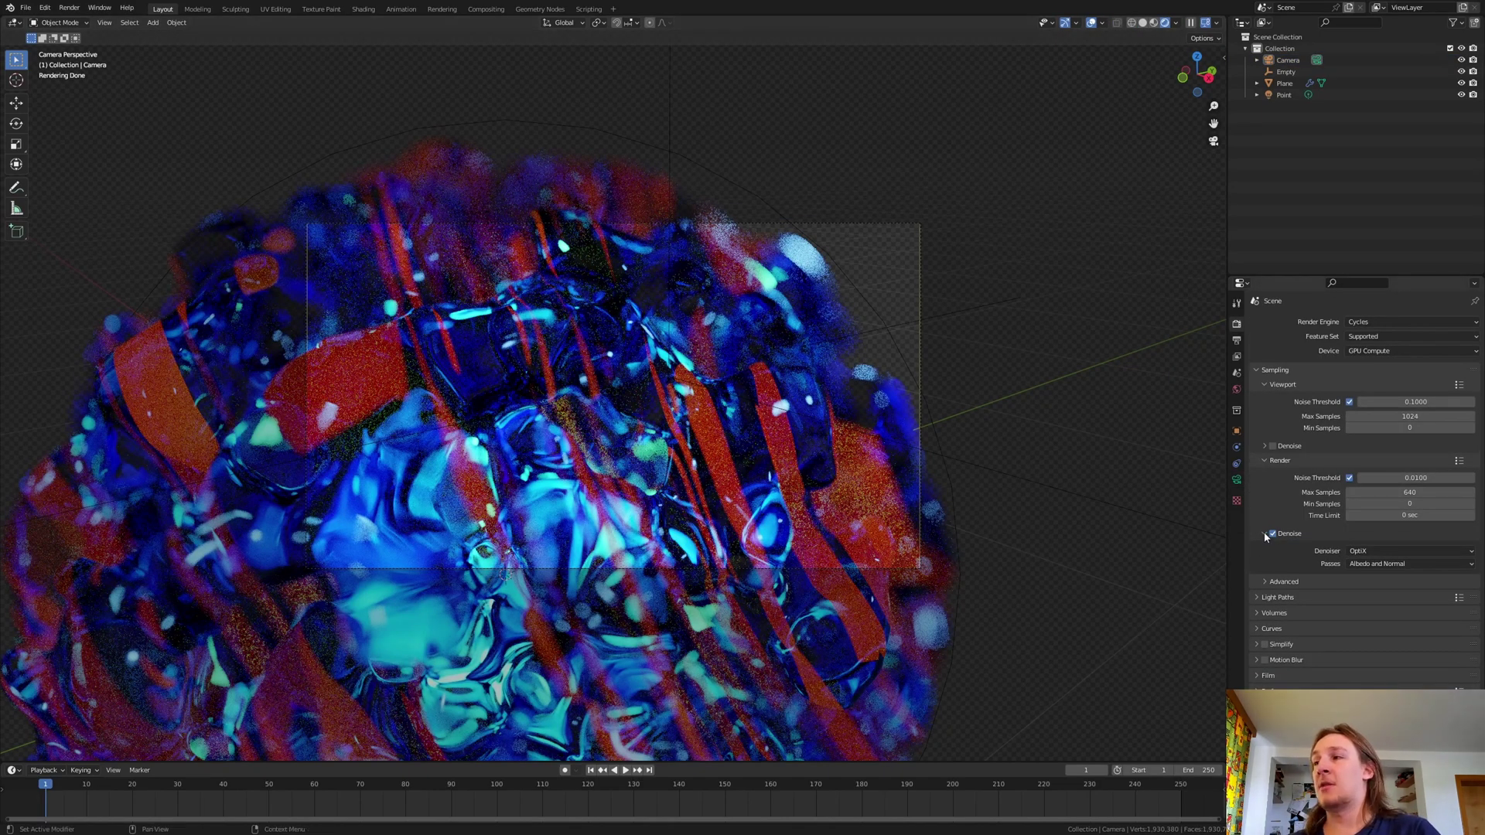
- Keep OptiX as the render denoiser and pick a higher-contrast Color Management Look
click(1356, 555)
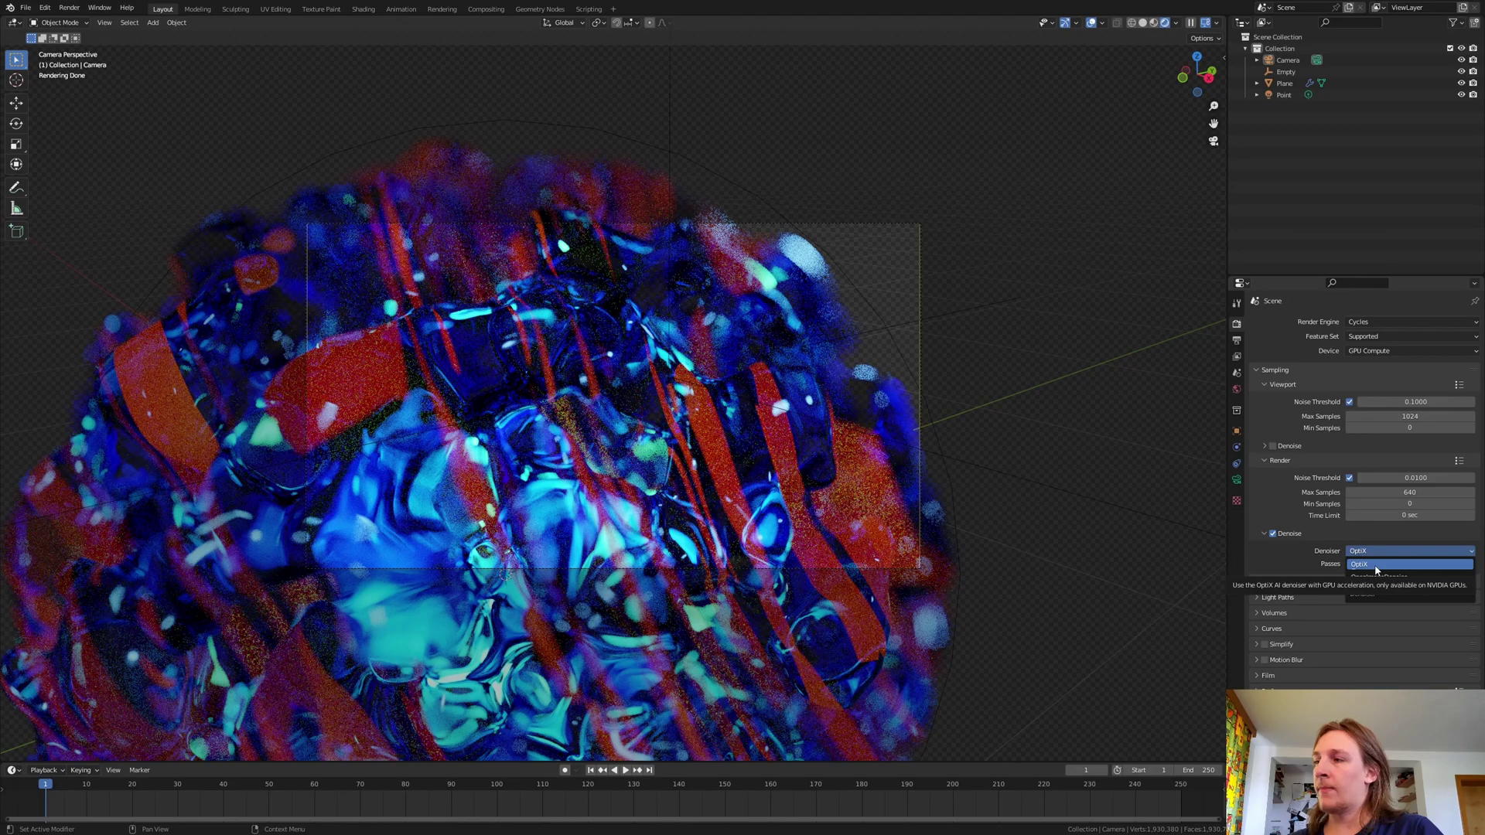
click(1375, 570)
scroll(1364, 484, down, 2)
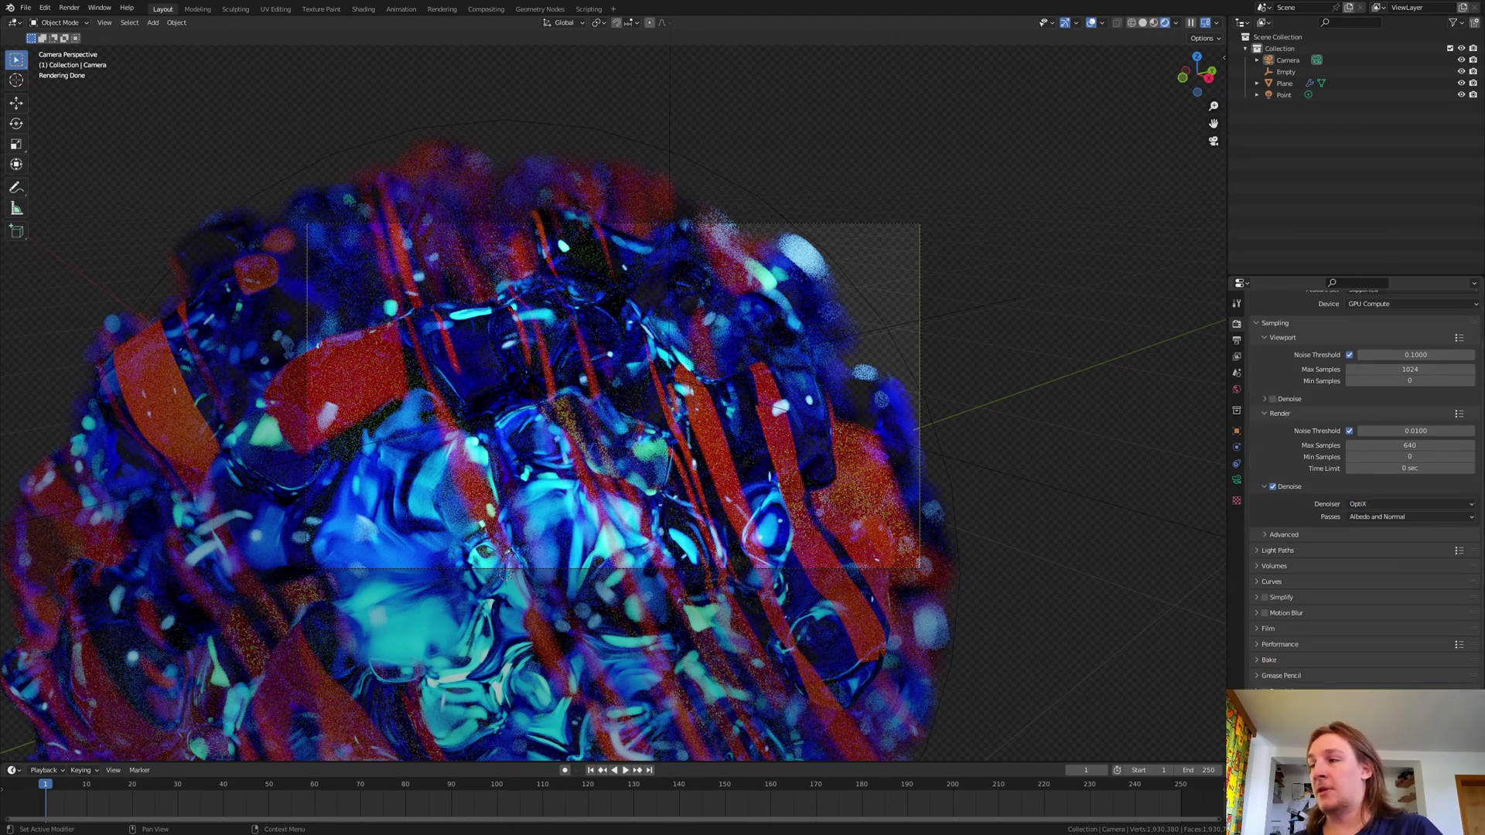
click(1407, 642)
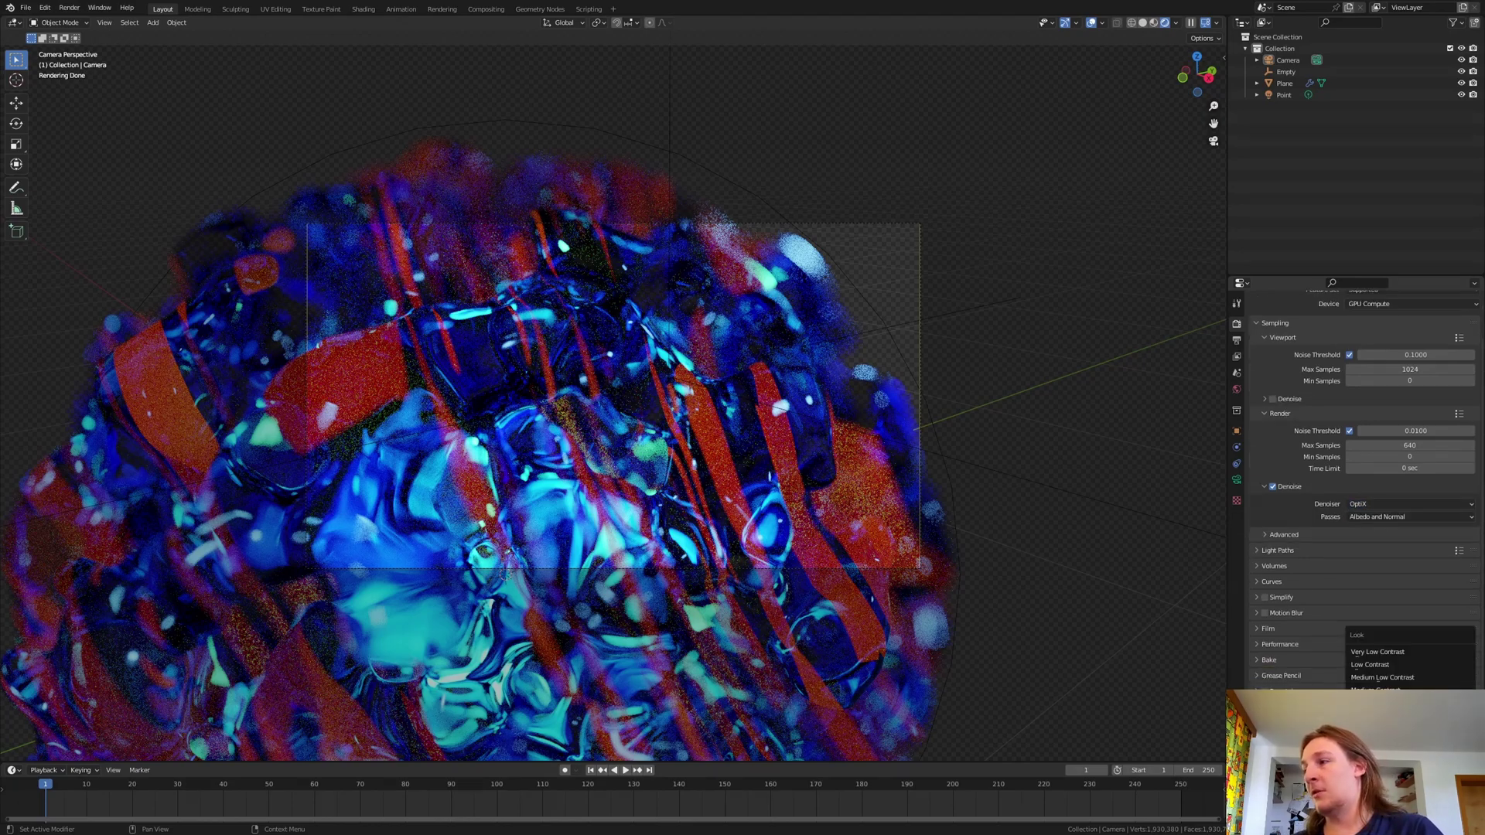
key(Return)
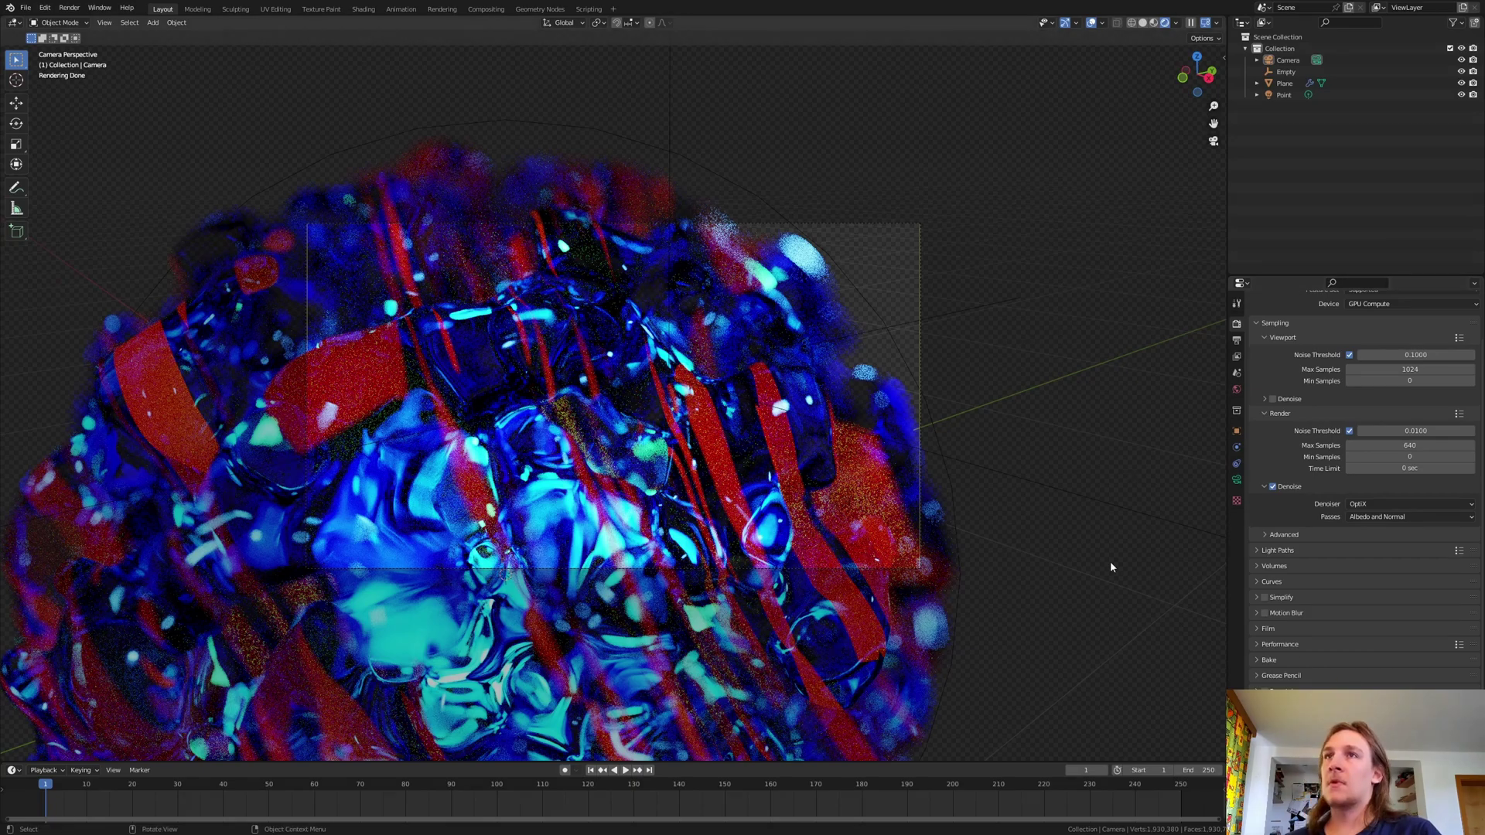
- Show the Compositing workspace's Denoise setup and save Abstract_Geometry_Nodes_Animation1.blend
click(485, 8)
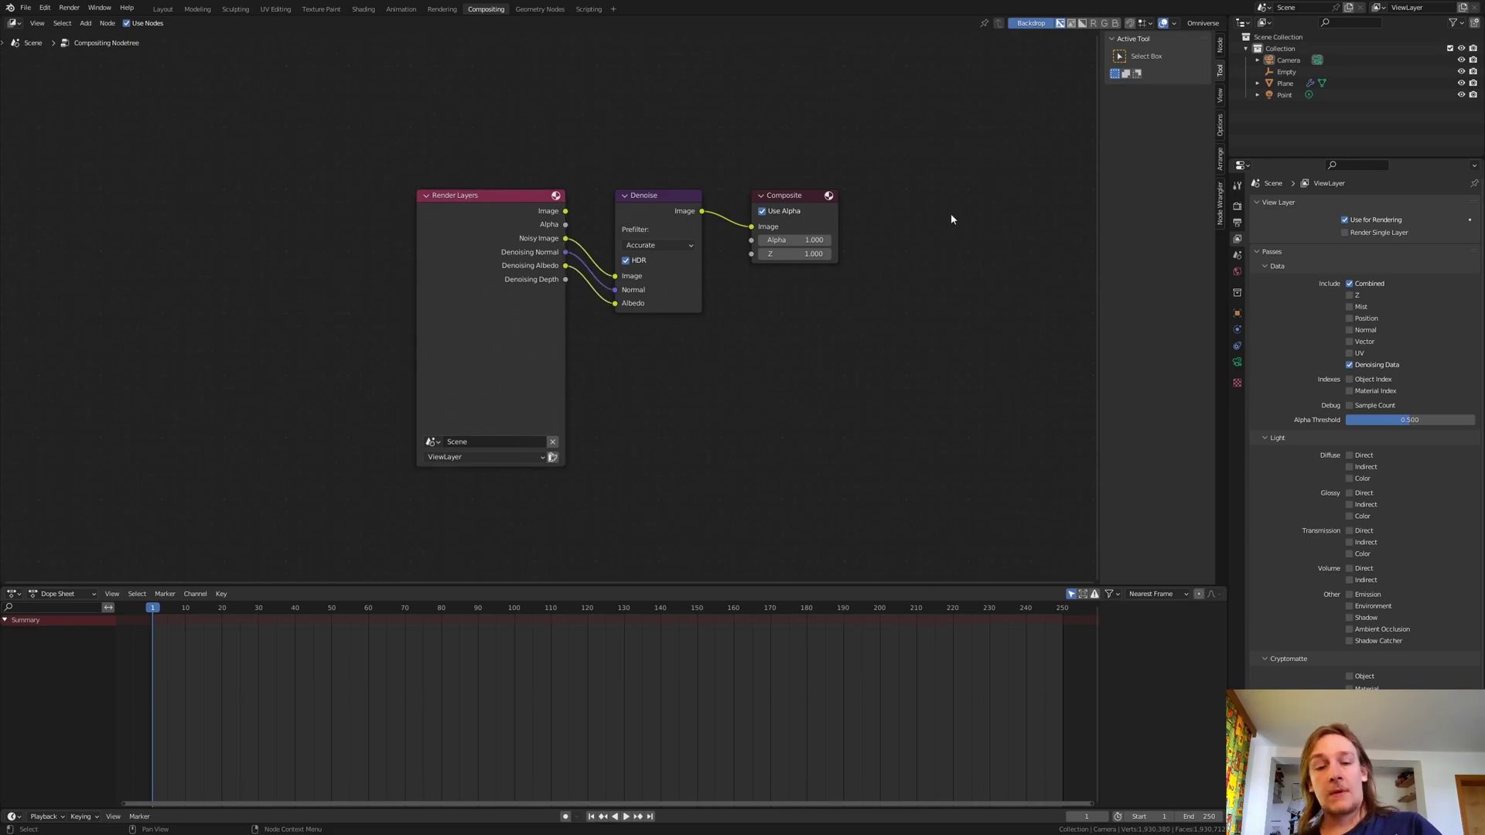
key(ctrl+s)
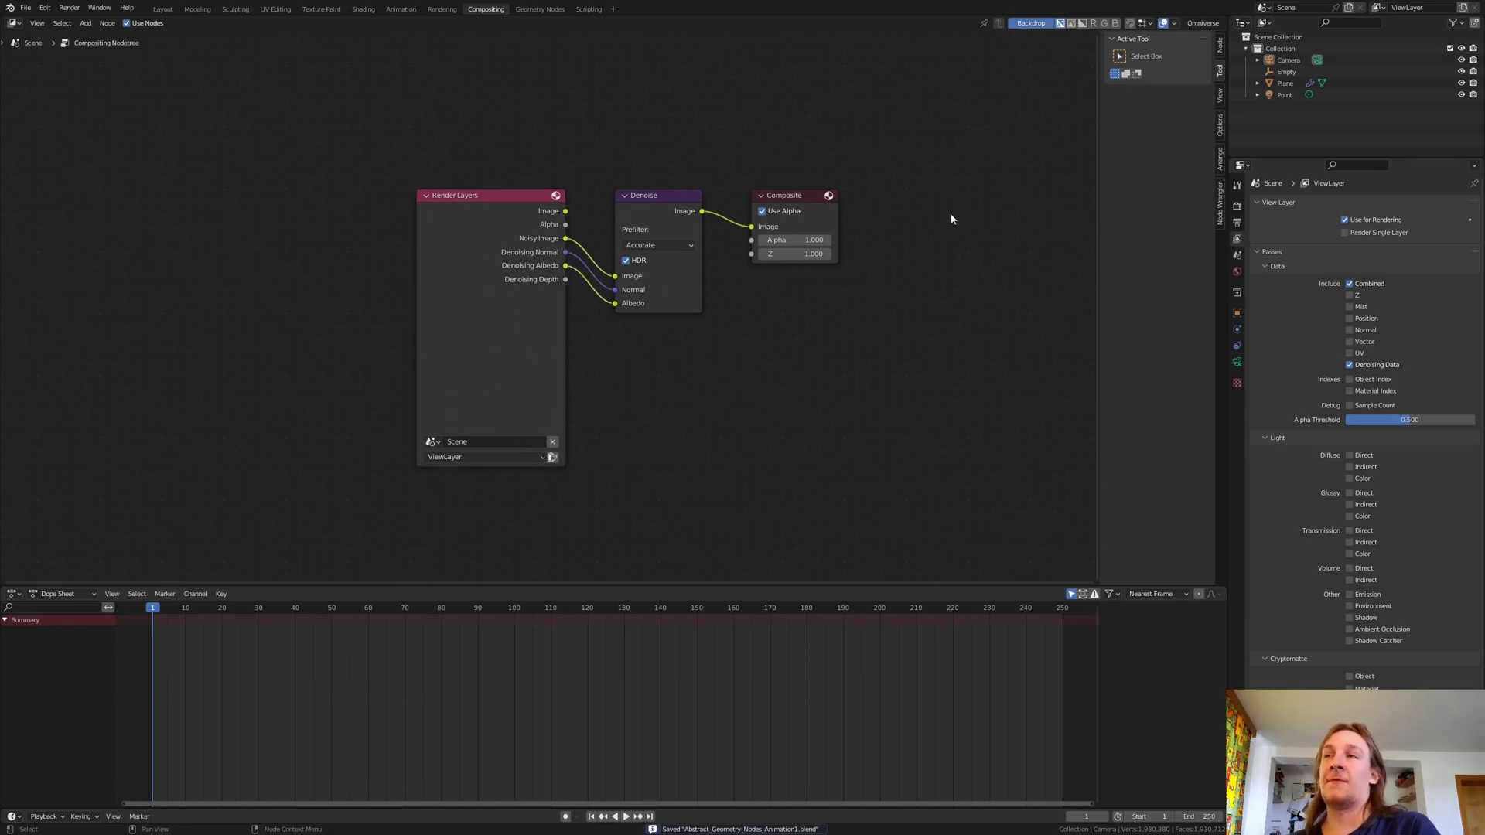